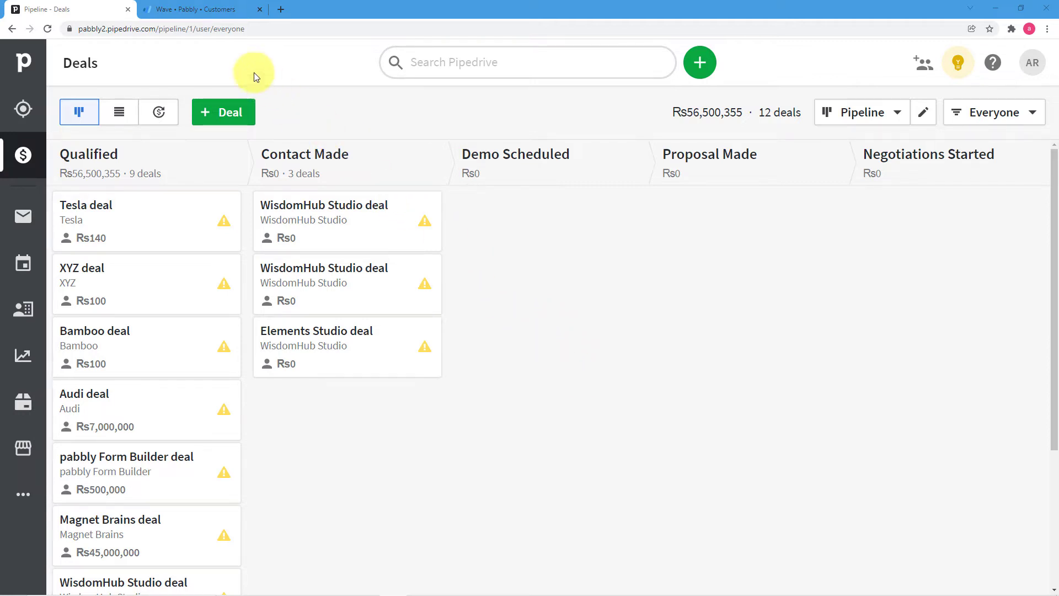
# - Scan the existing Wave customers, then start a new deal on the Pipedrive board
pyautogui.click(221, 11)
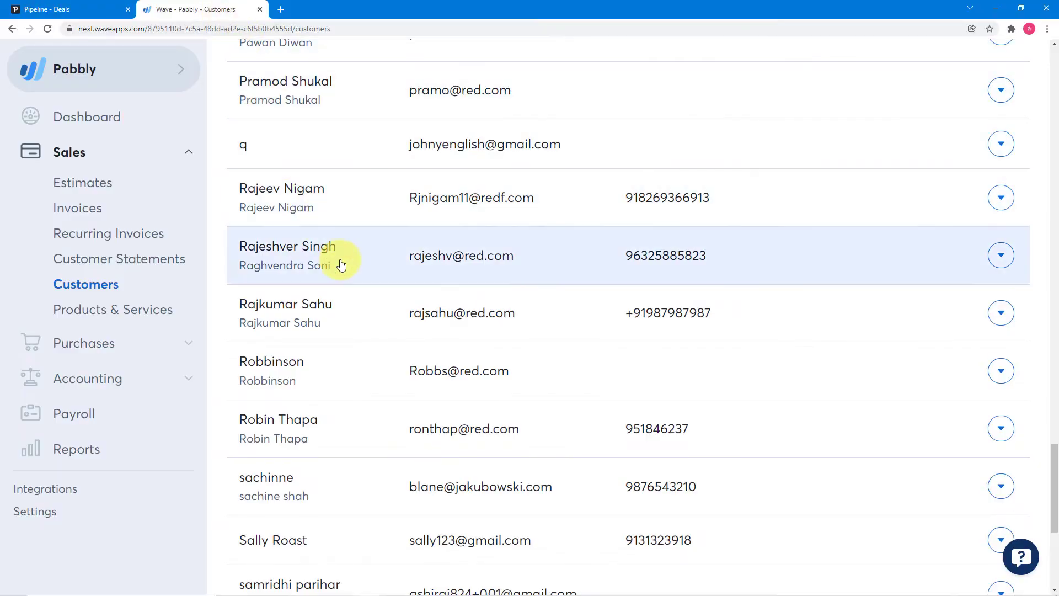
pyautogui.scroll(7, 339, 263)
pyautogui.scroll(8, 340, 264)
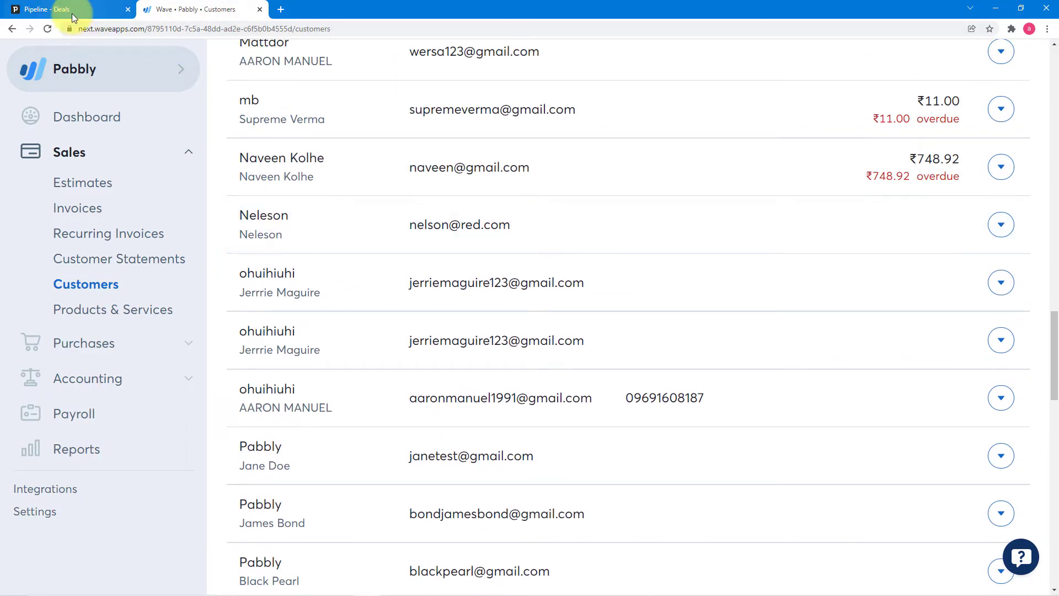
pyautogui.click(72, 14)
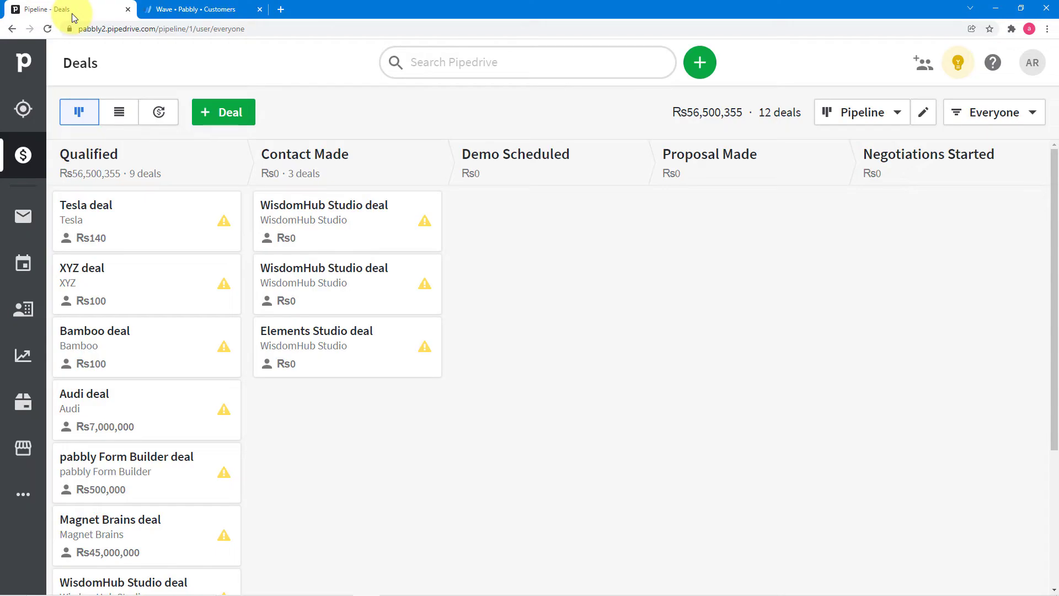
pyautogui.click(215, 115)
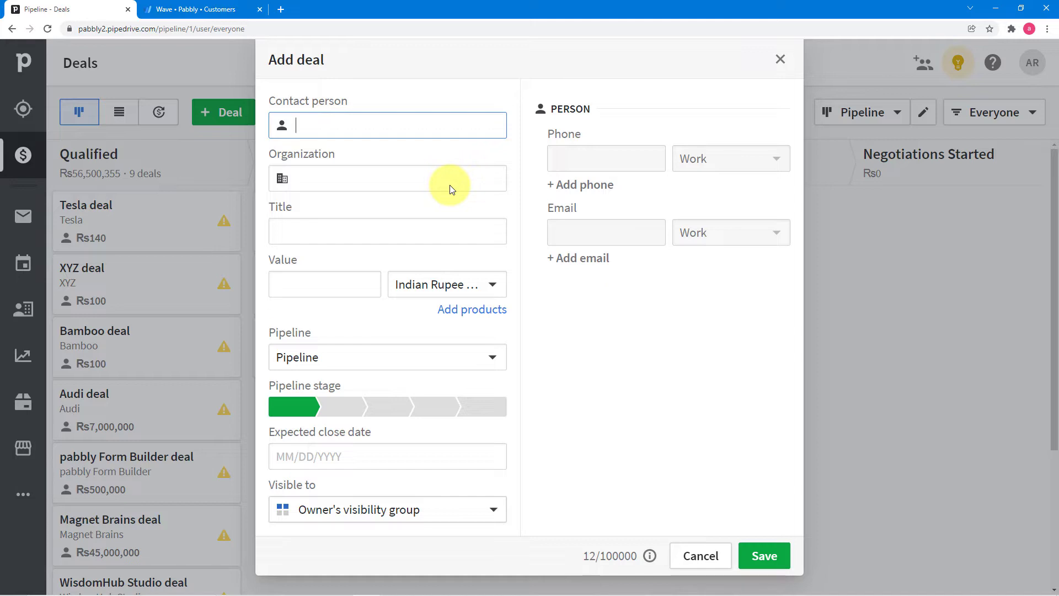
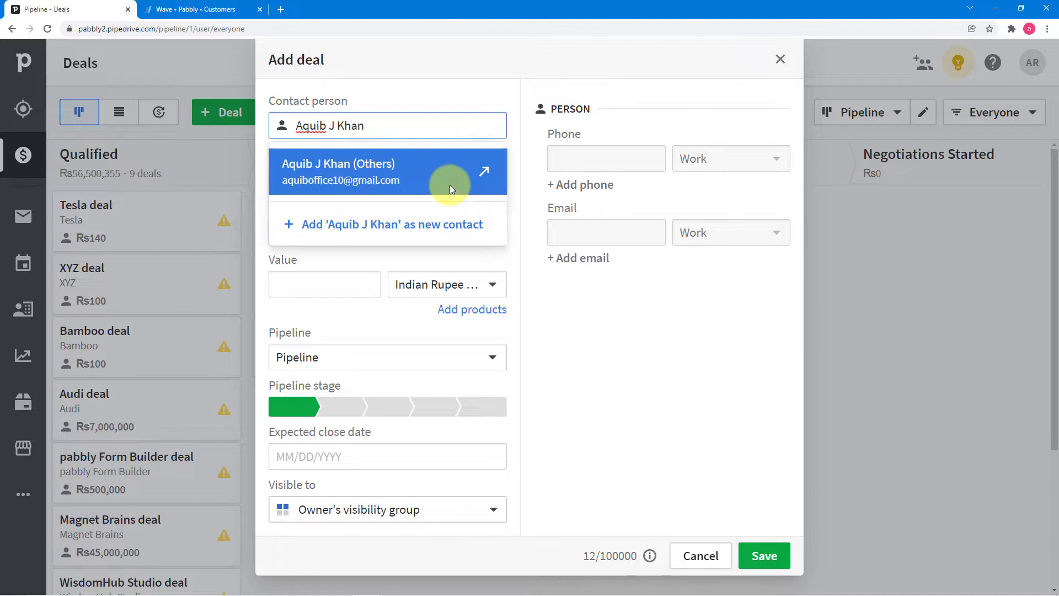
# - Add a new contact person and organization Magnet Brains, stage Contact Made, close date 12/30/2021
pyautogui.click(323, 234)
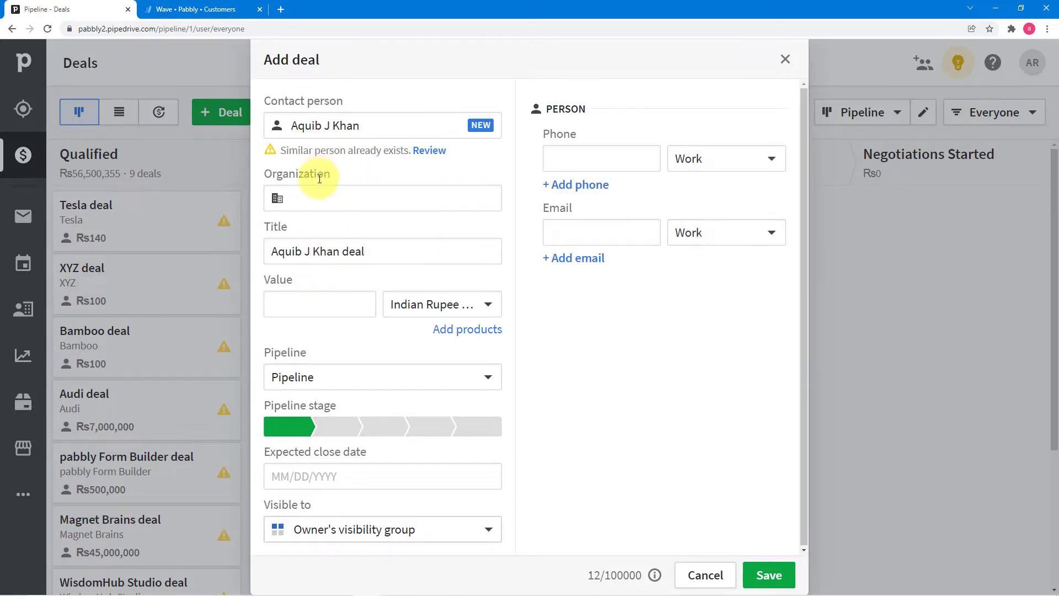
pyautogui.click(318, 195)
pyautogui.write('Magnet')
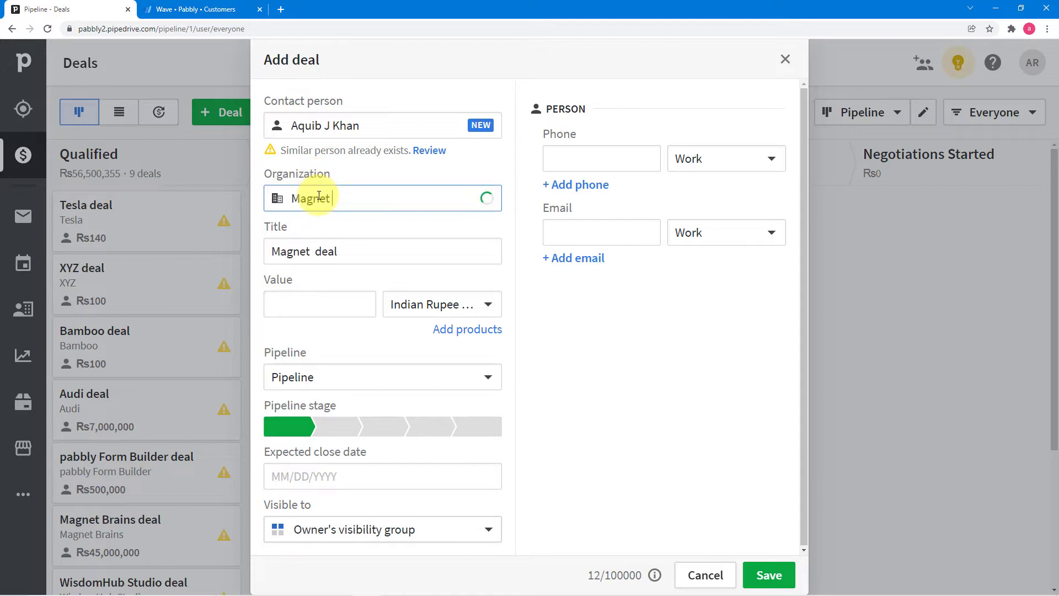
pyautogui.write(' Brains')
pyautogui.click(367, 171)
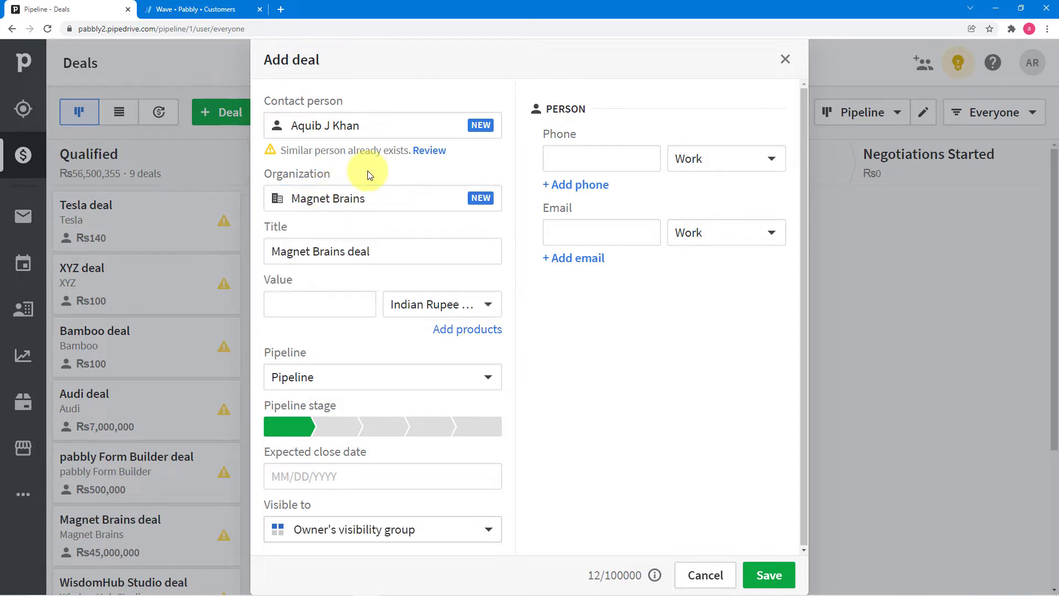
pyautogui.scroll(-1, 344, 362)
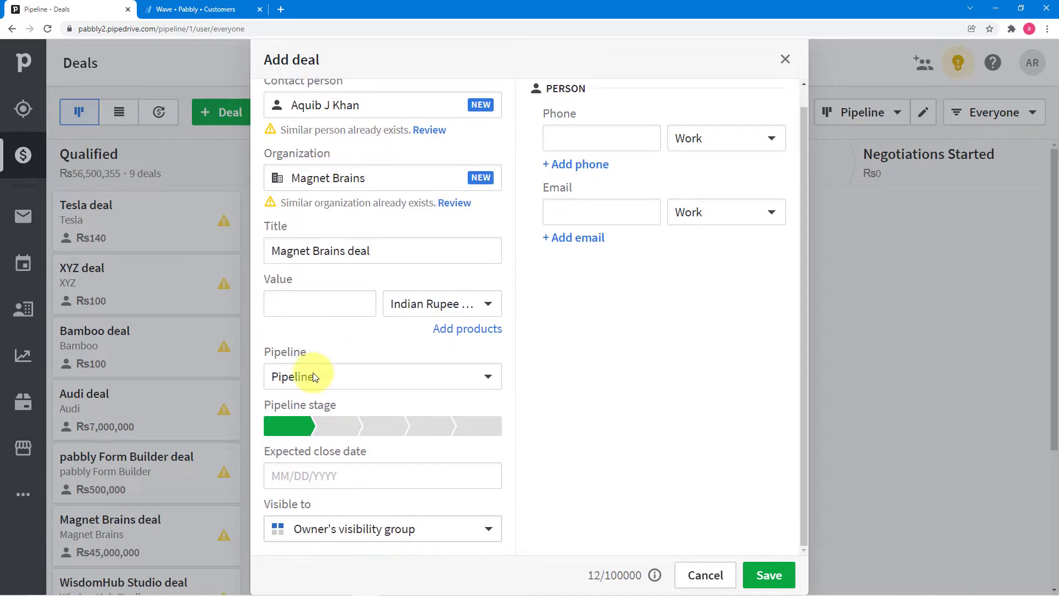
pyautogui.click(332, 425)
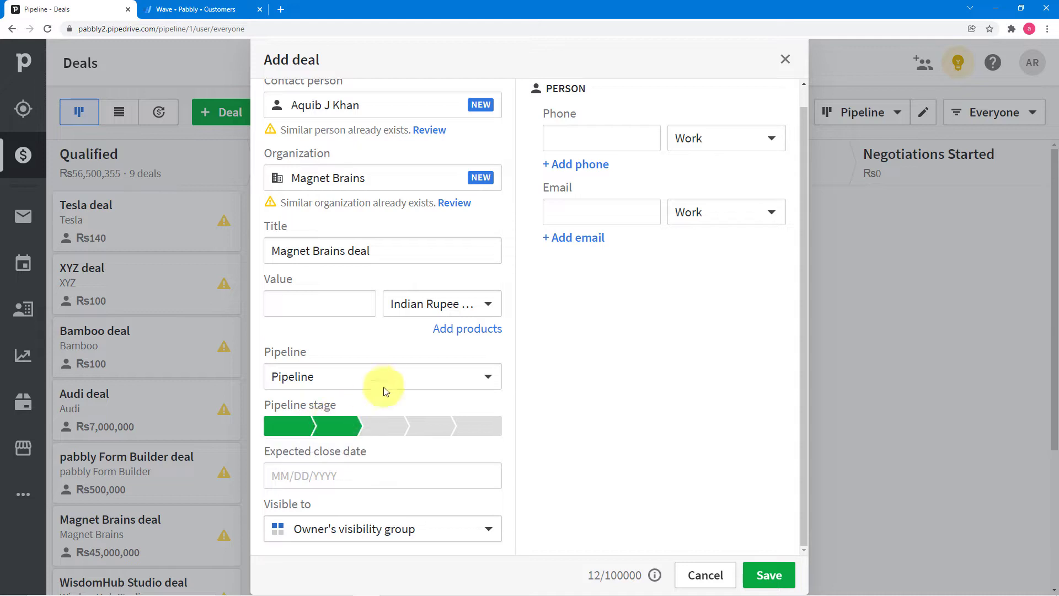
pyautogui.click(331, 473)
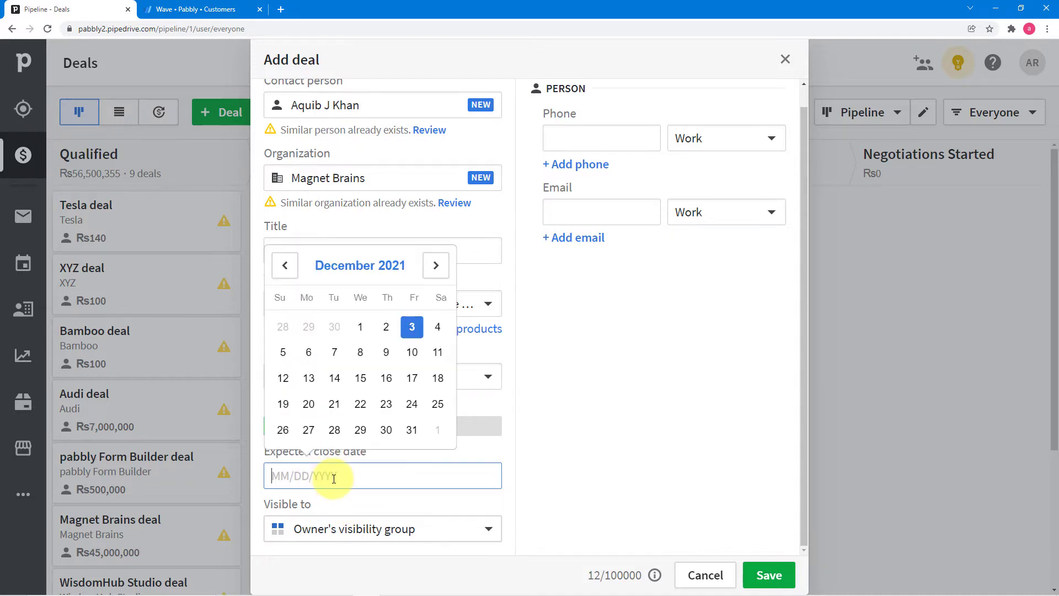
pyautogui.click(387, 428)
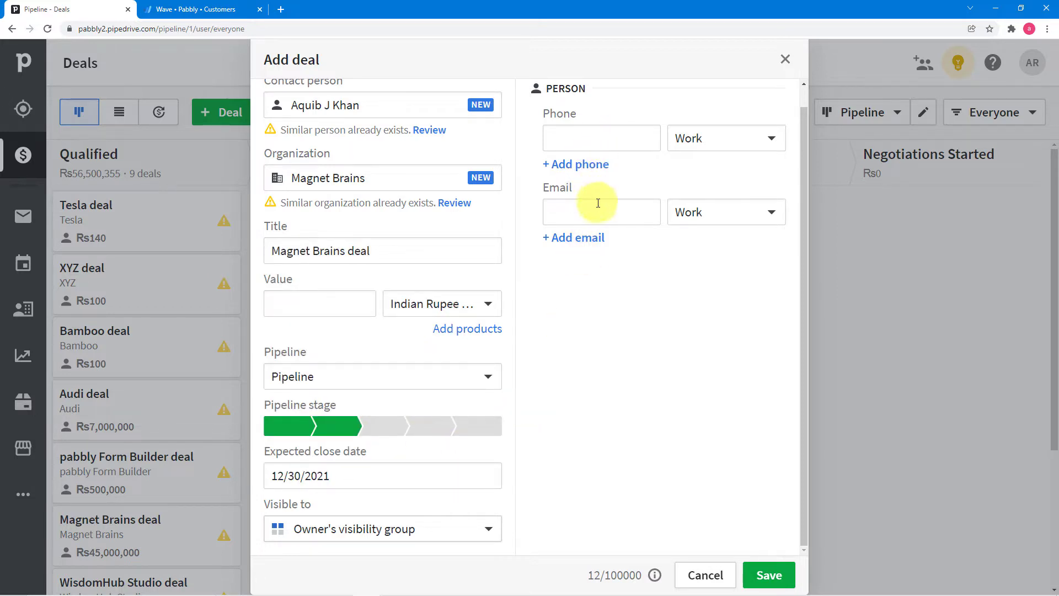
# - Fill in the contact's phone number and e-mail address, then save the deal
pyautogui.click(584, 132)
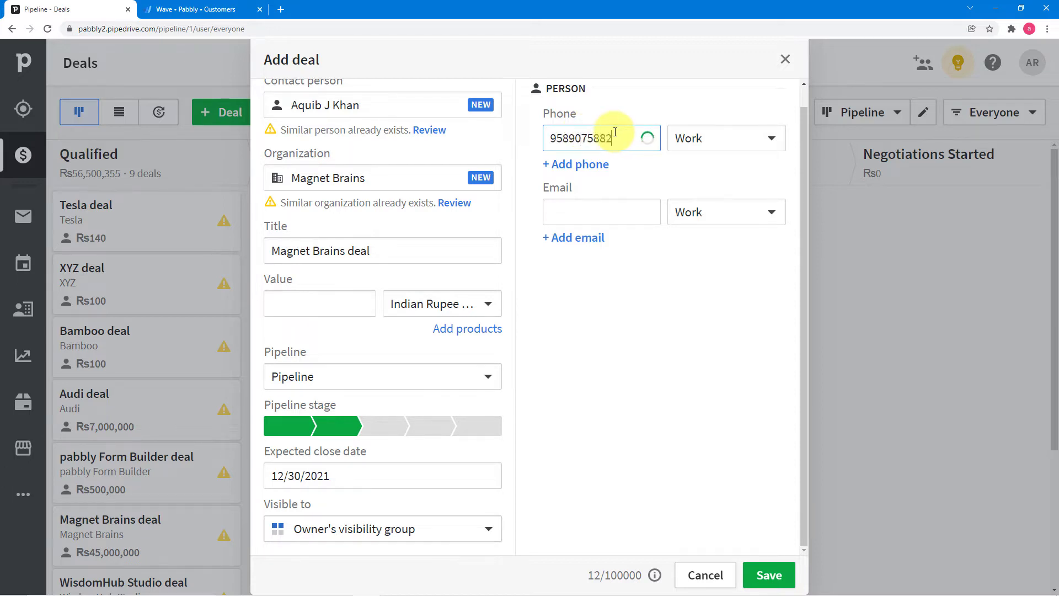
pyautogui.click(604, 213)
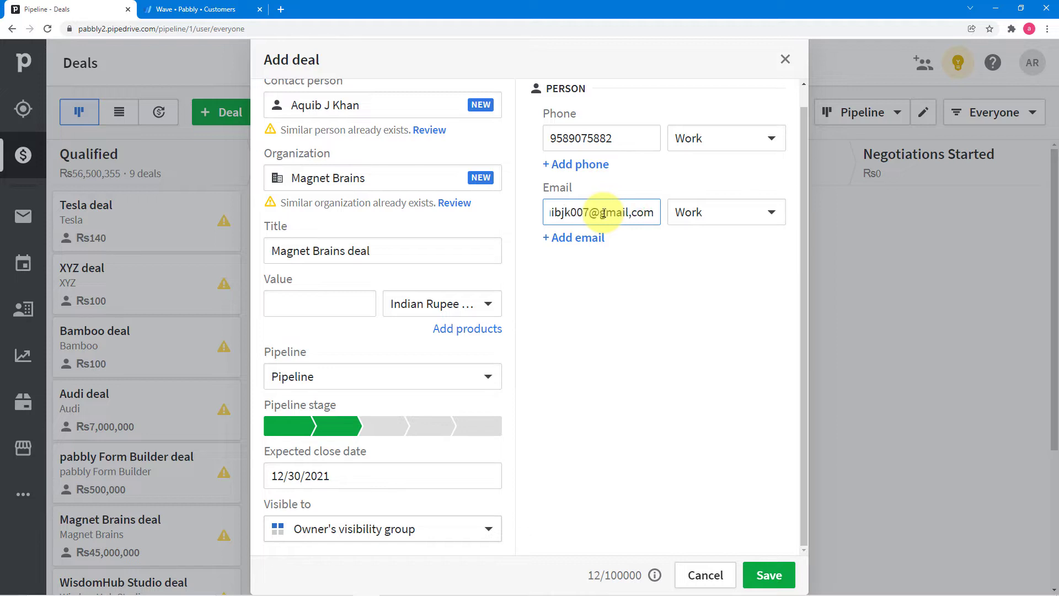
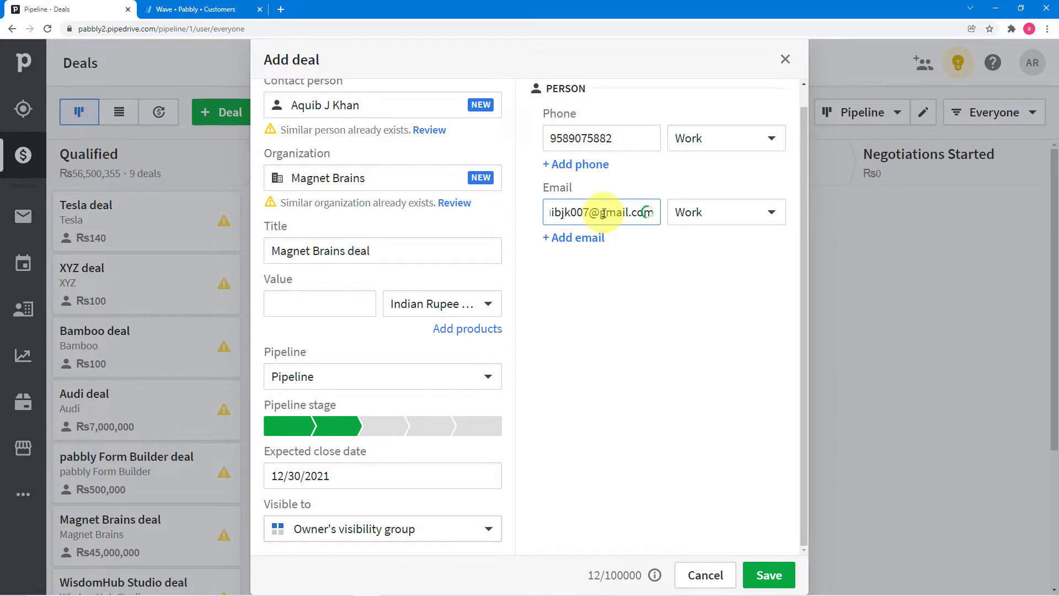
pyautogui.click(637, 304)
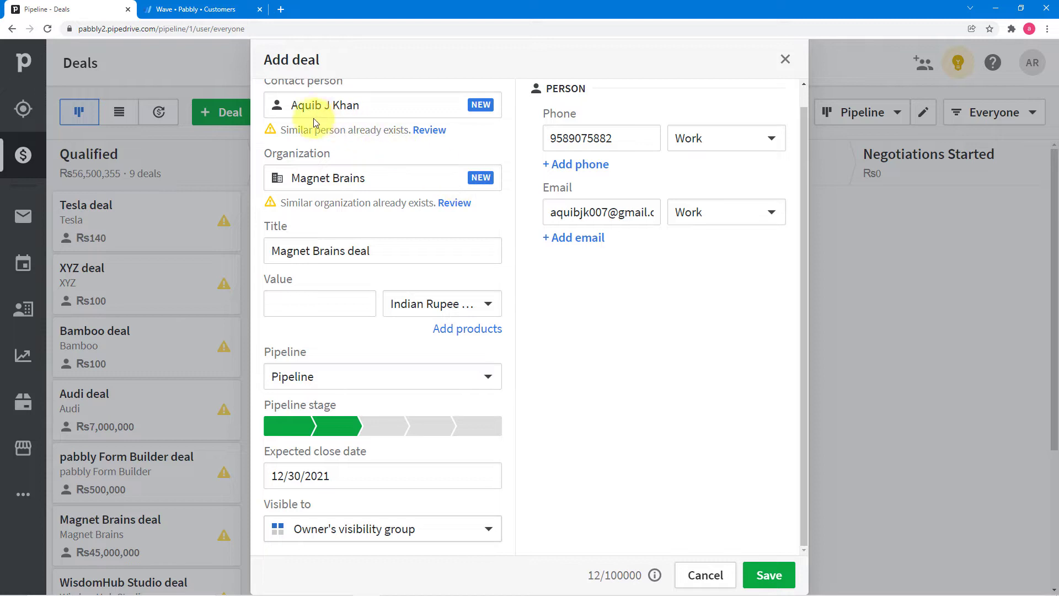
pyautogui.click(769, 575)
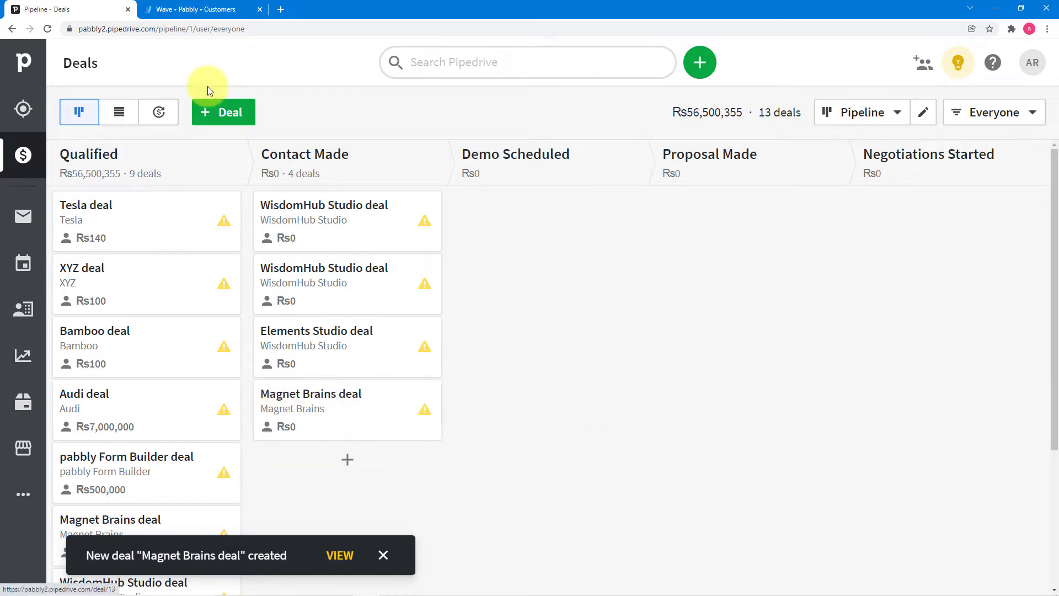
# - Reload Wave customers, check the new Magnet Brains record's details, then open a blank tab
pyautogui.click(188, 13)
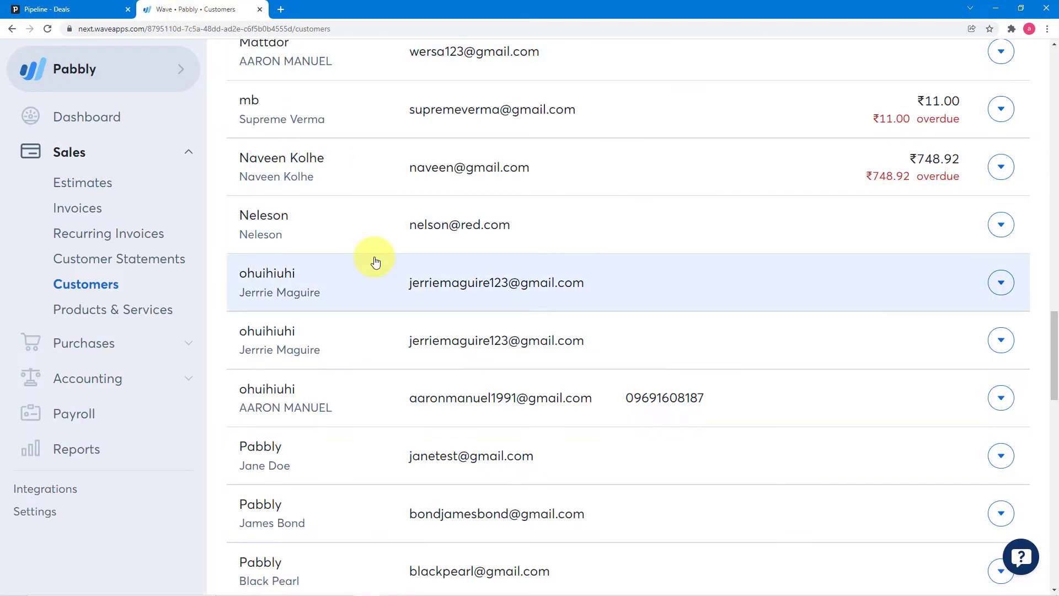
pyautogui.scroll(15, 371, 260)
pyautogui.scroll(10, 374, 260)
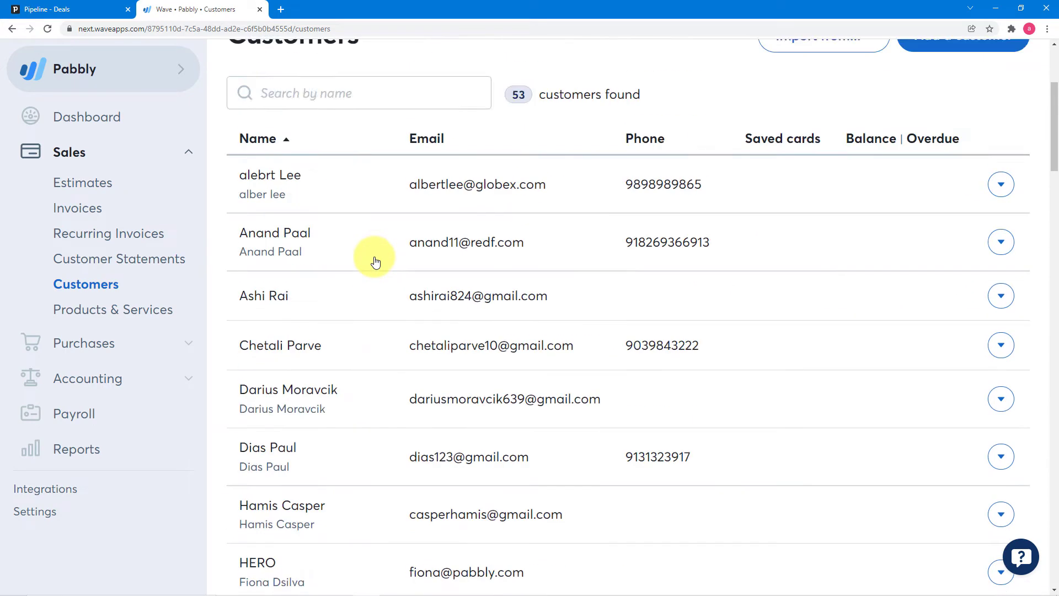
pyautogui.click(46, 31)
pyautogui.scroll(-12, 388, 141)
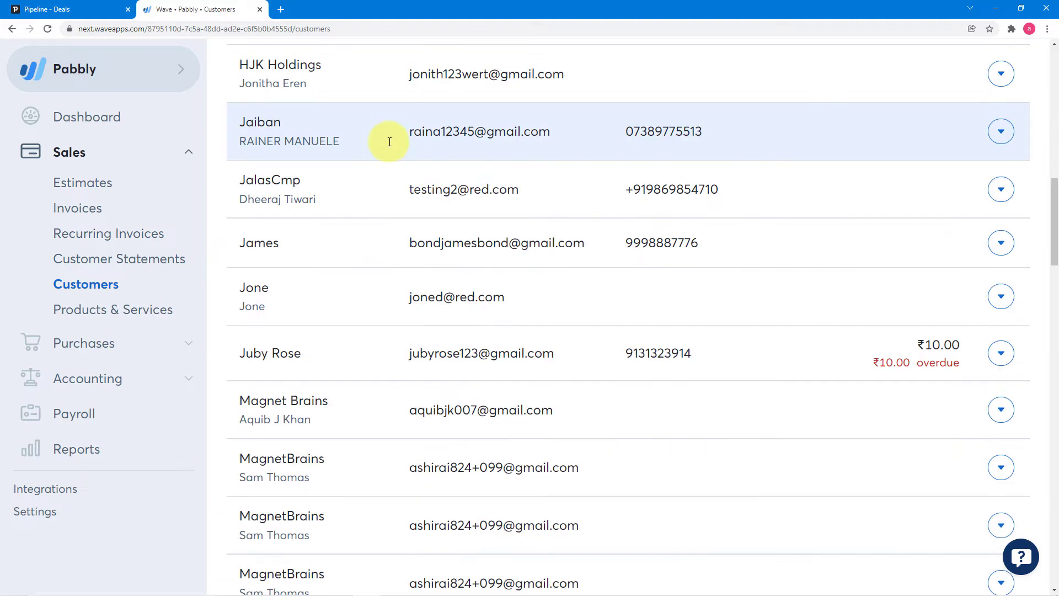
pyautogui.scroll(-4, 395, 175)
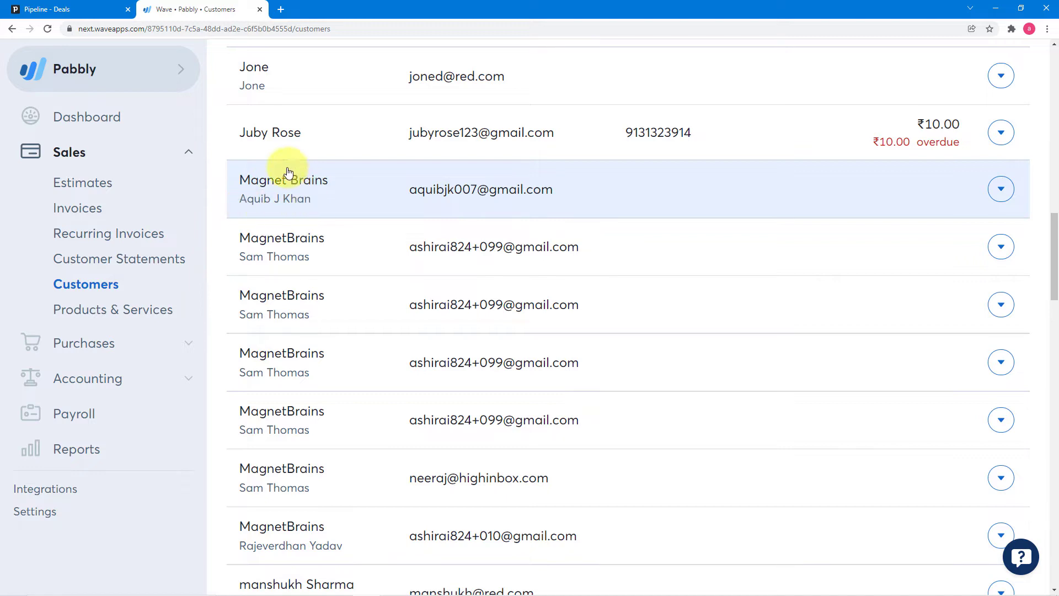
pyautogui.click(328, 191)
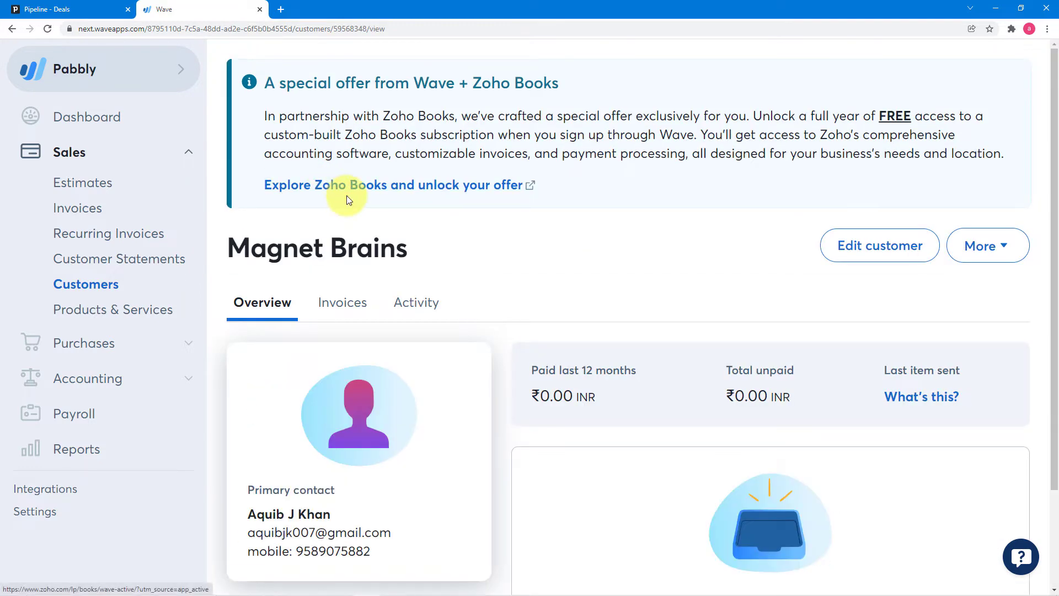
pyautogui.scroll(-2, 348, 200)
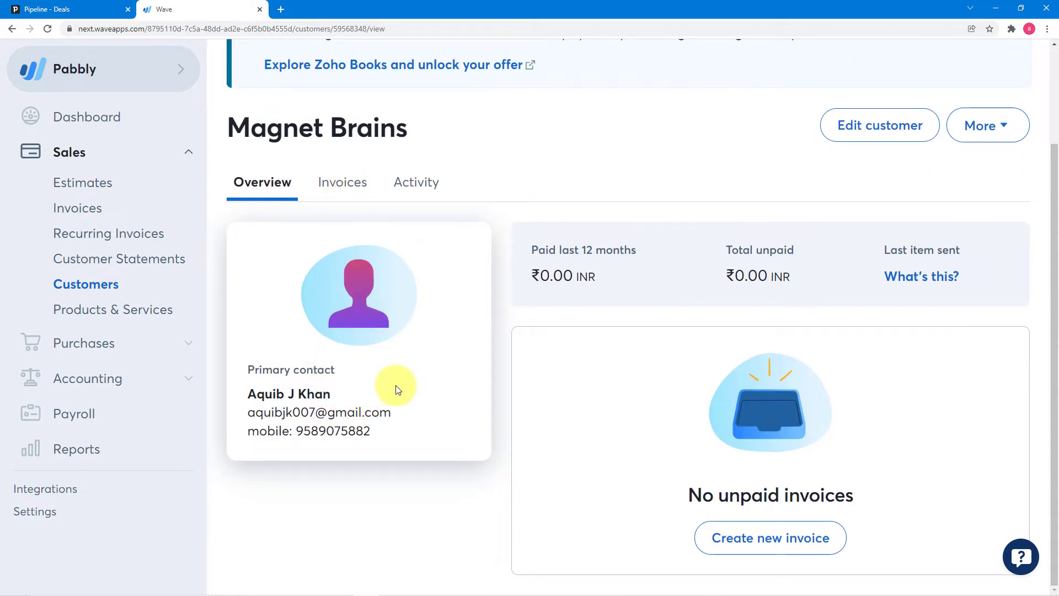
pyautogui.scroll(2, 396, 386)
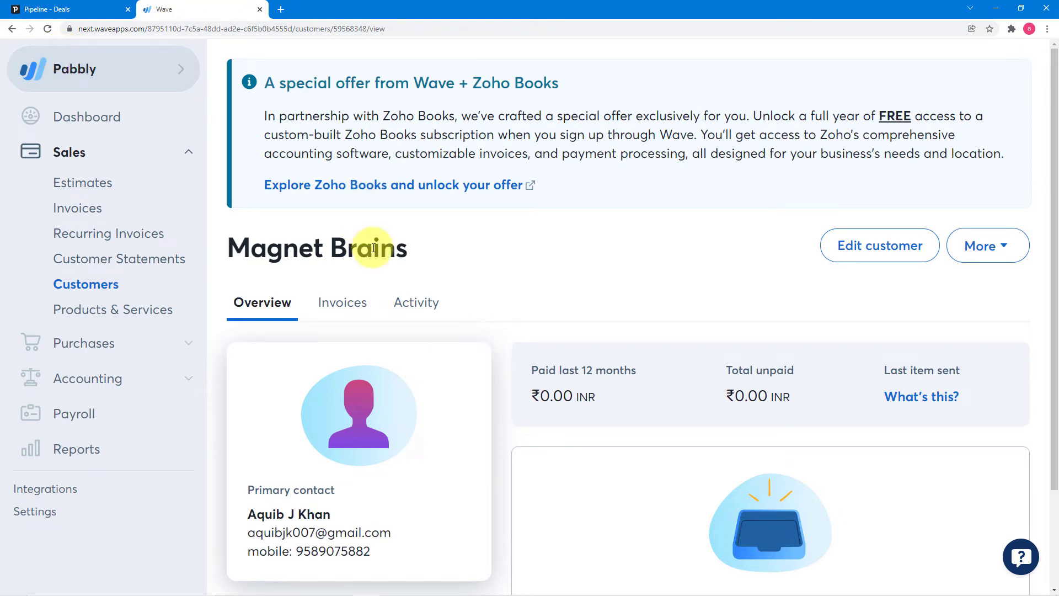
pyautogui.hotkey('ctrl', 't')
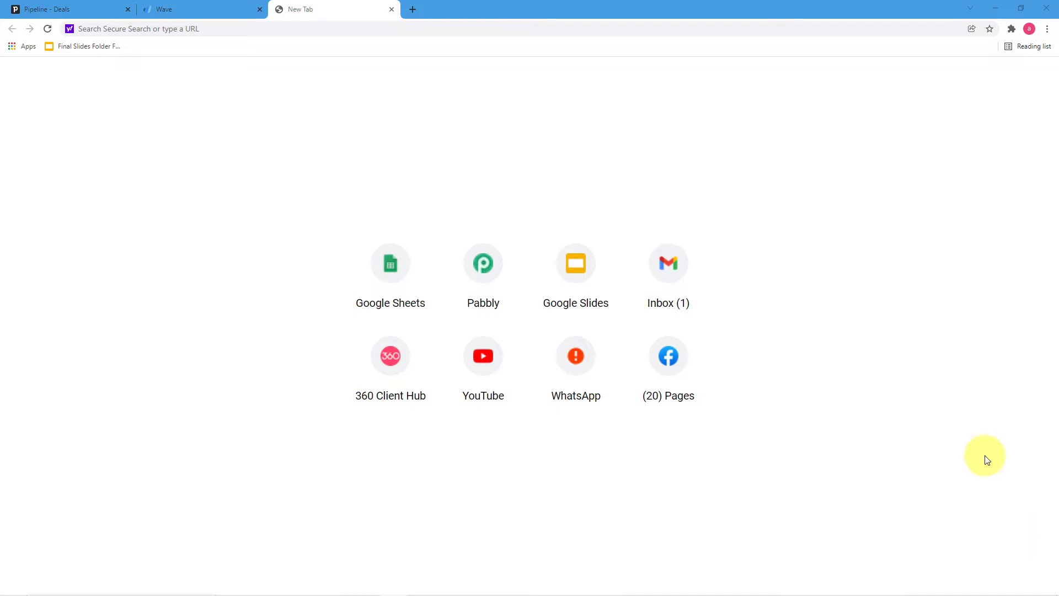
# - Go to pabbly.com, sign in, and launch Pabbly Connect from the apps list
pyautogui.click(254, 29)
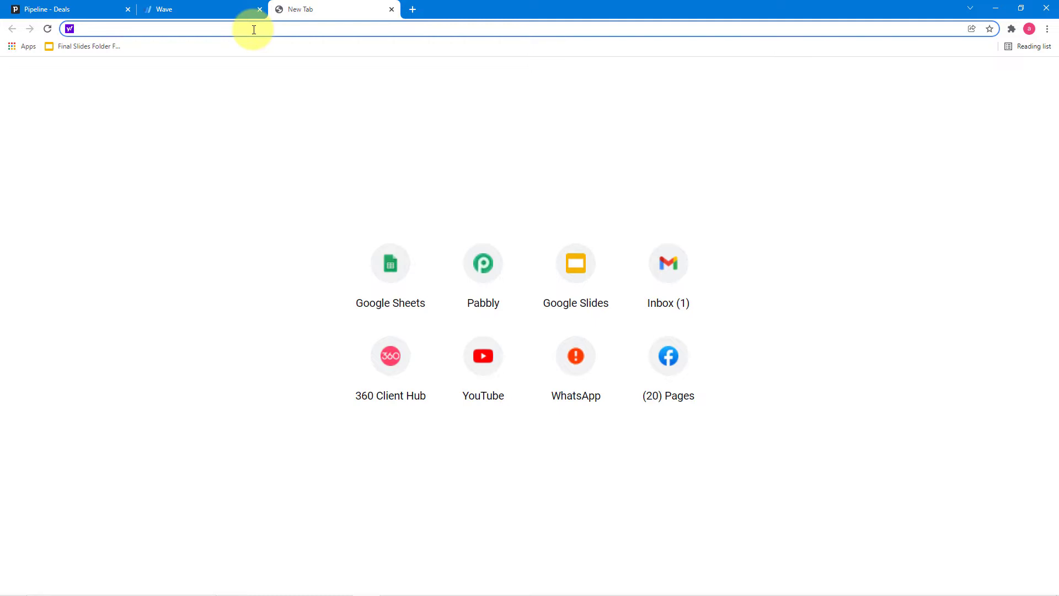
pyautogui.write('pa')
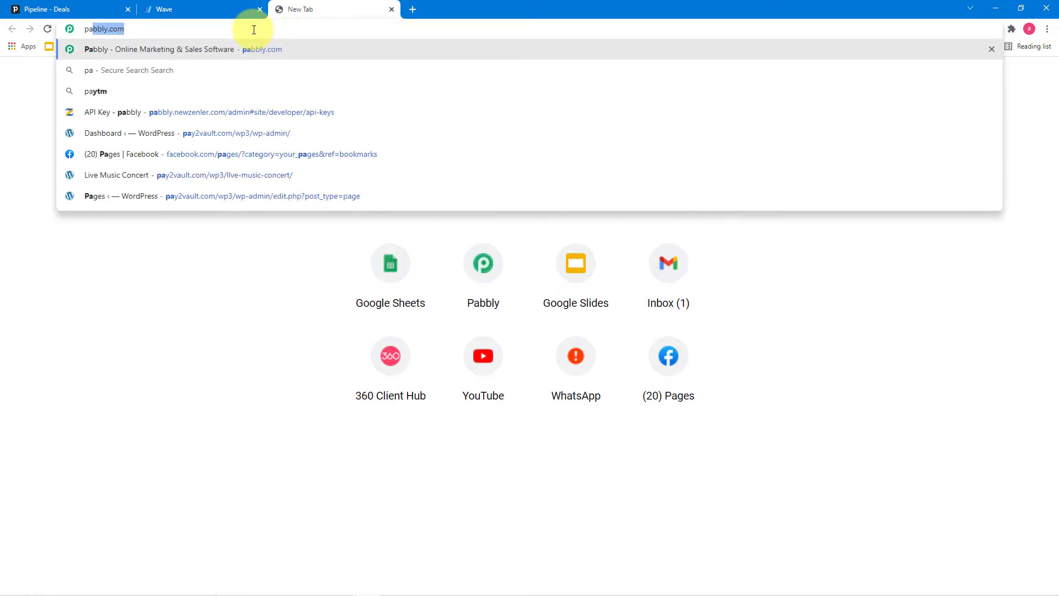
pyautogui.press('Return')
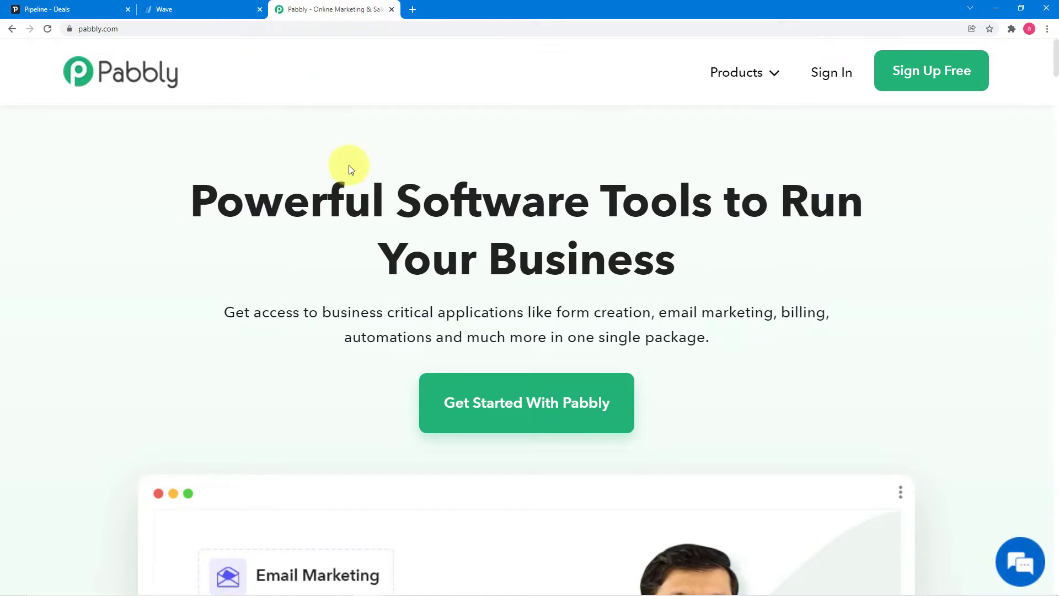
pyautogui.moveTo(727, 85)
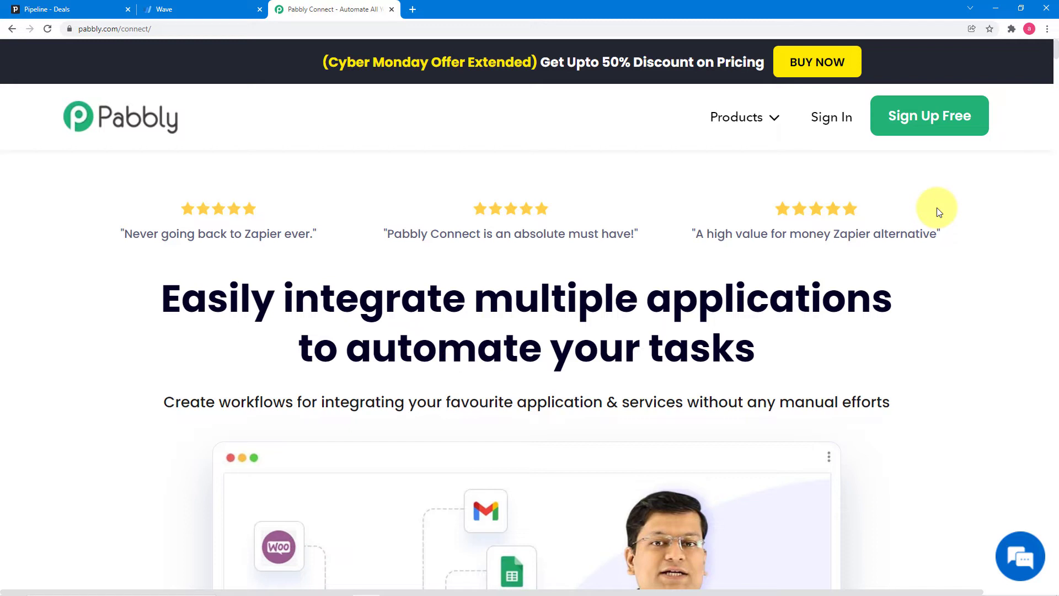
pyautogui.click(834, 118)
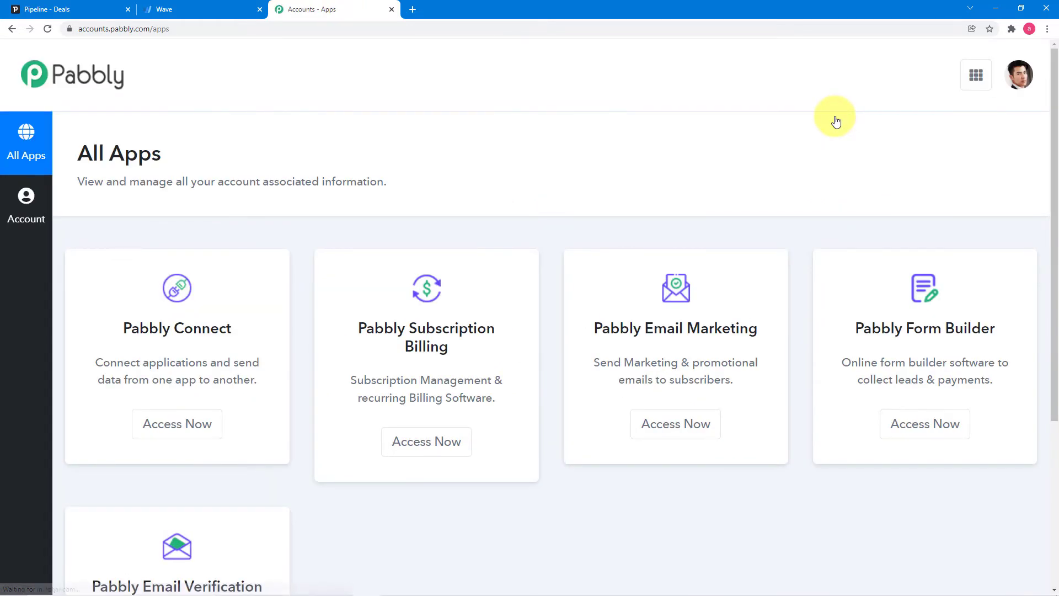
pyautogui.click(177, 423)
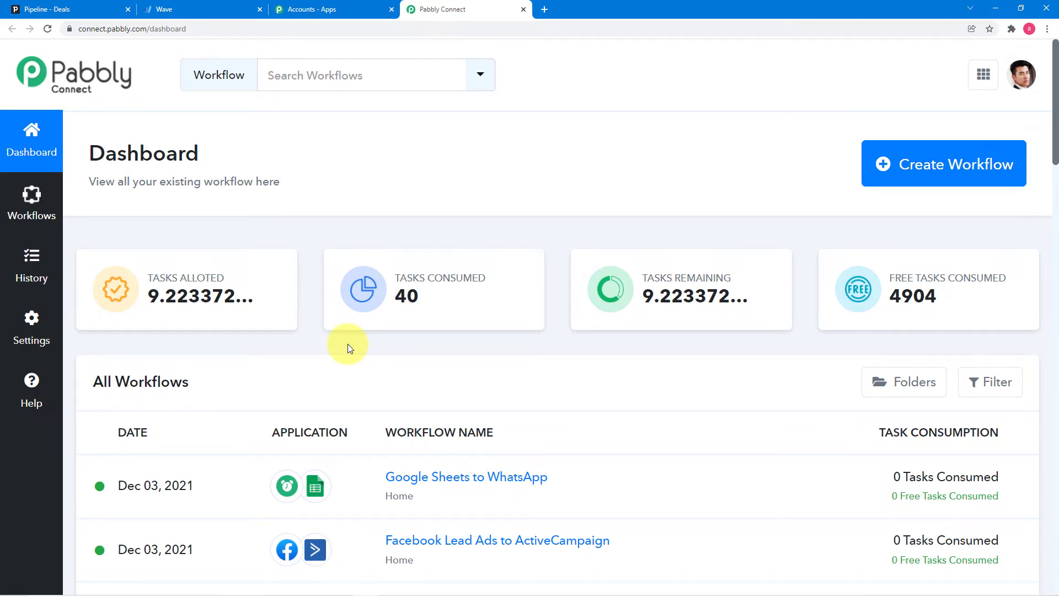
# - Create a workflow named 'Send Pipedrive Deals Contact to Wave Customers'
pyautogui.click(940, 173)
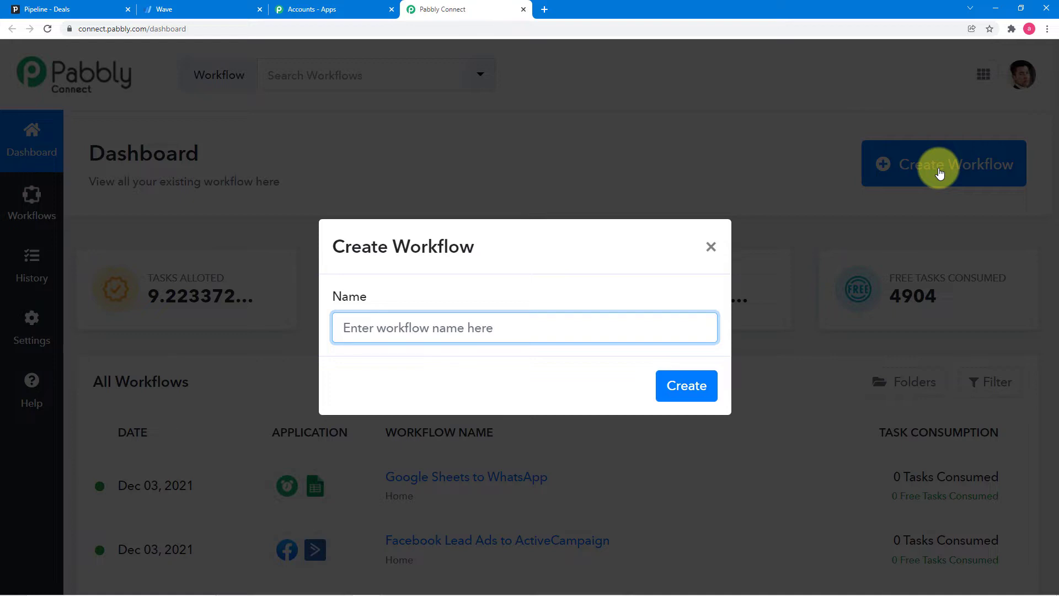
pyautogui.write('Send Pipedrive Deals Contact to Wave Customers')
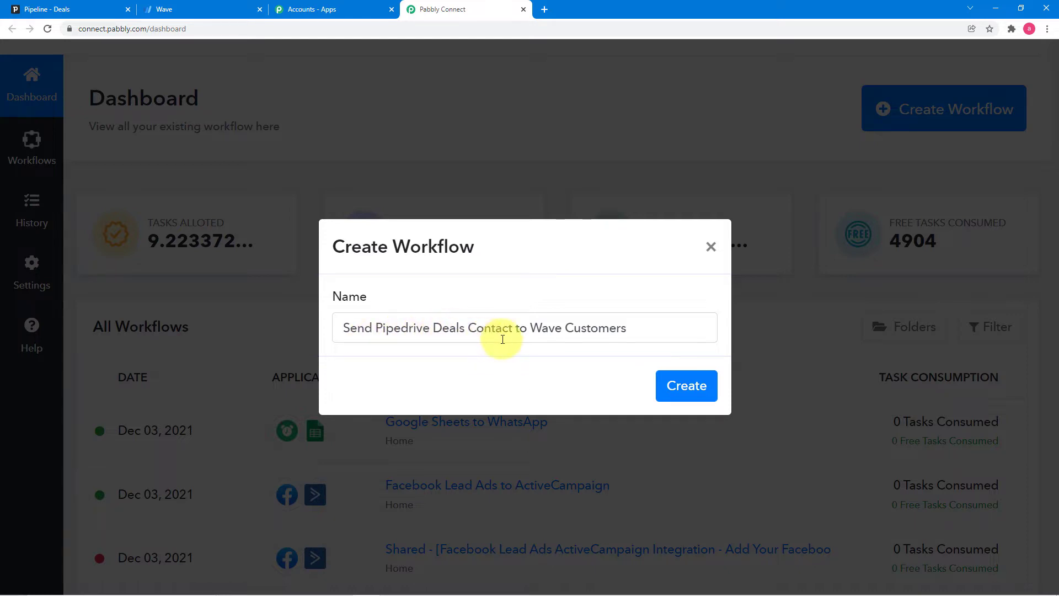
pyautogui.click(684, 396)
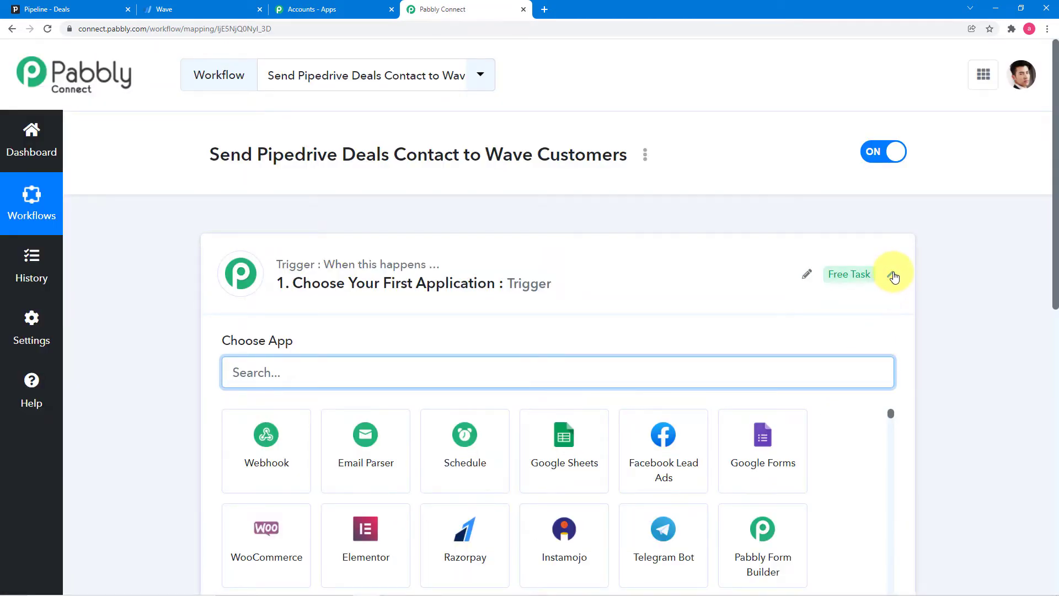
pyautogui.click(892, 274)
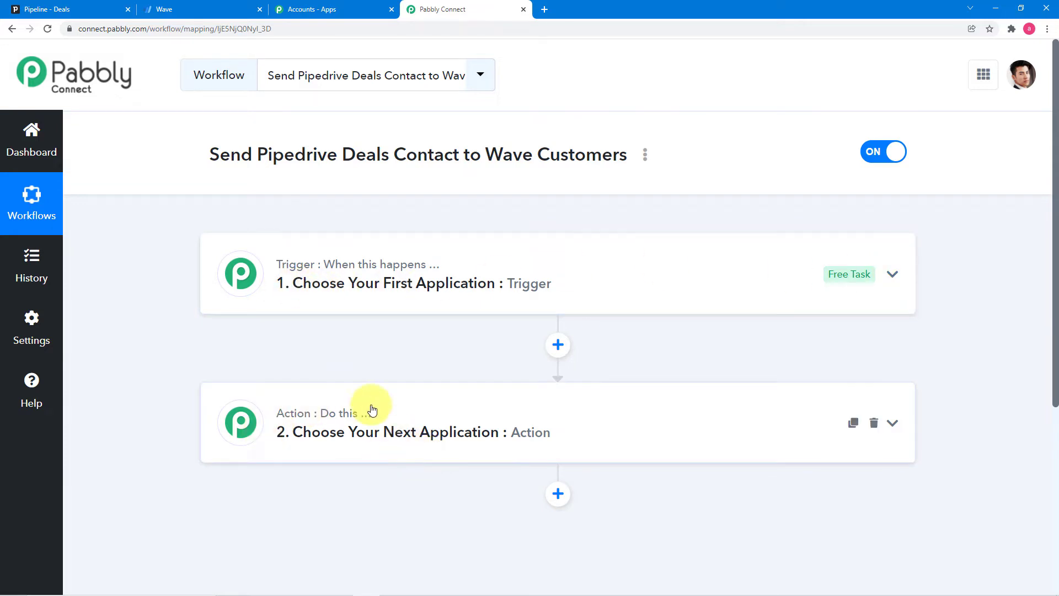
pyautogui.moveTo(337, 423)
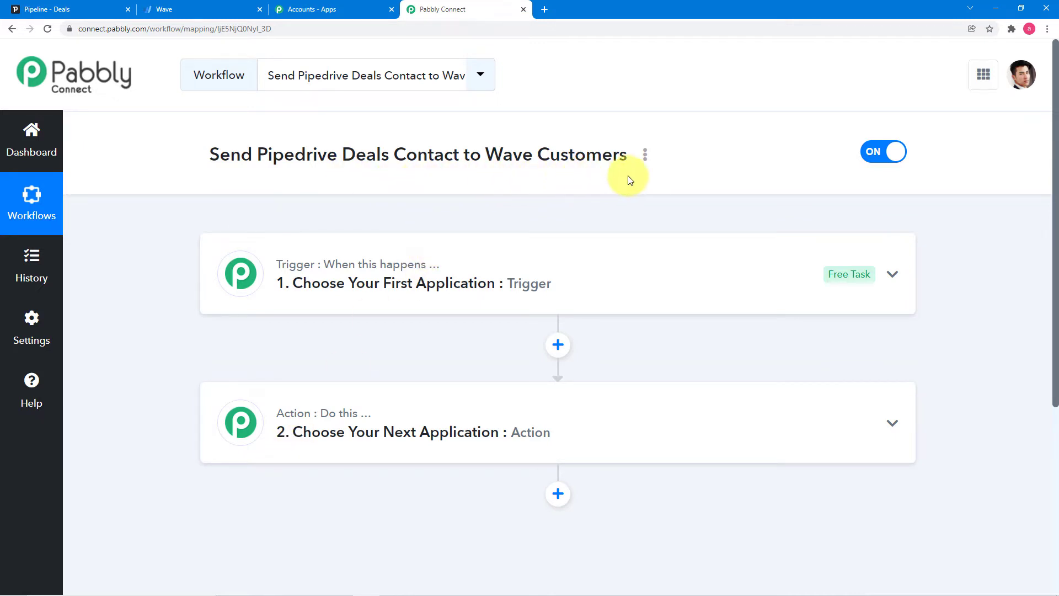
pyautogui.click(454, 285)
# - Set the trigger to PipeDrive's New Deal event and start a new PipeDrive connection
pyautogui.scroll(-4, 454, 279)
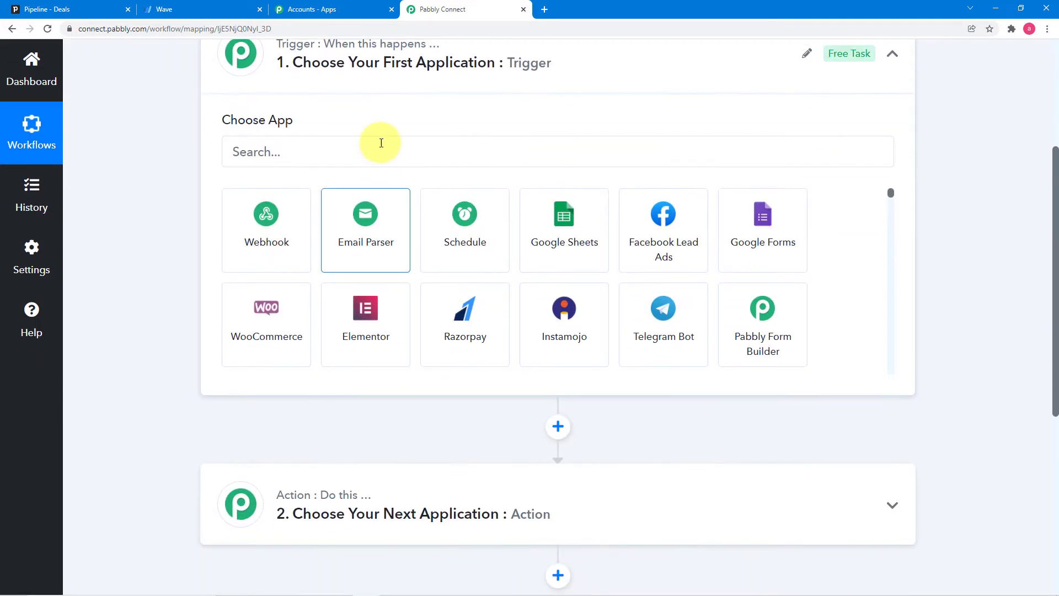
pyautogui.click(384, 152)
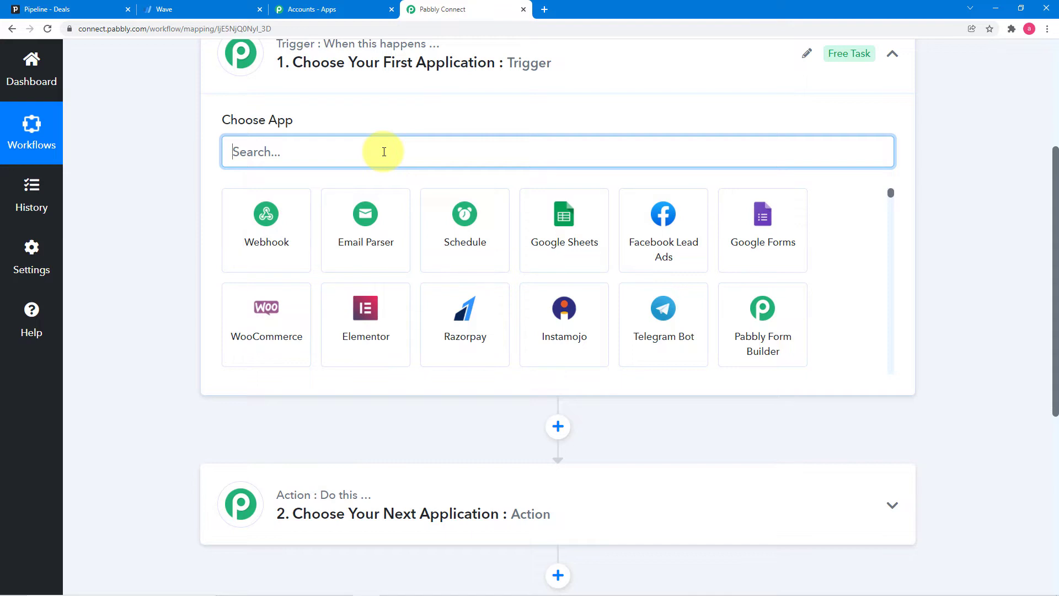
pyautogui.write('pip')
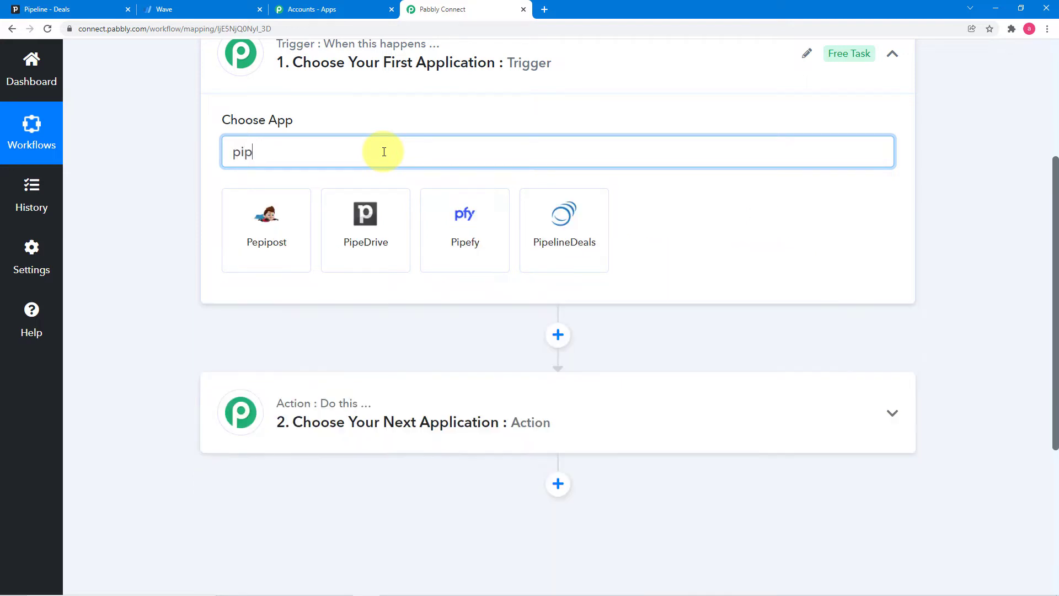
pyautogui.click(380, 204)
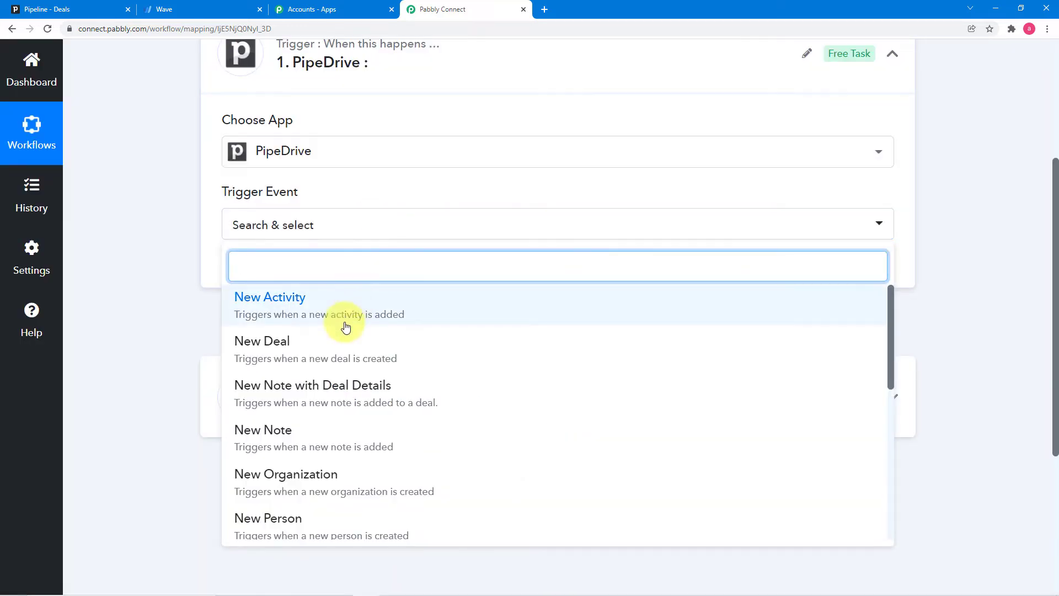
pyautogui.click(298, 354)
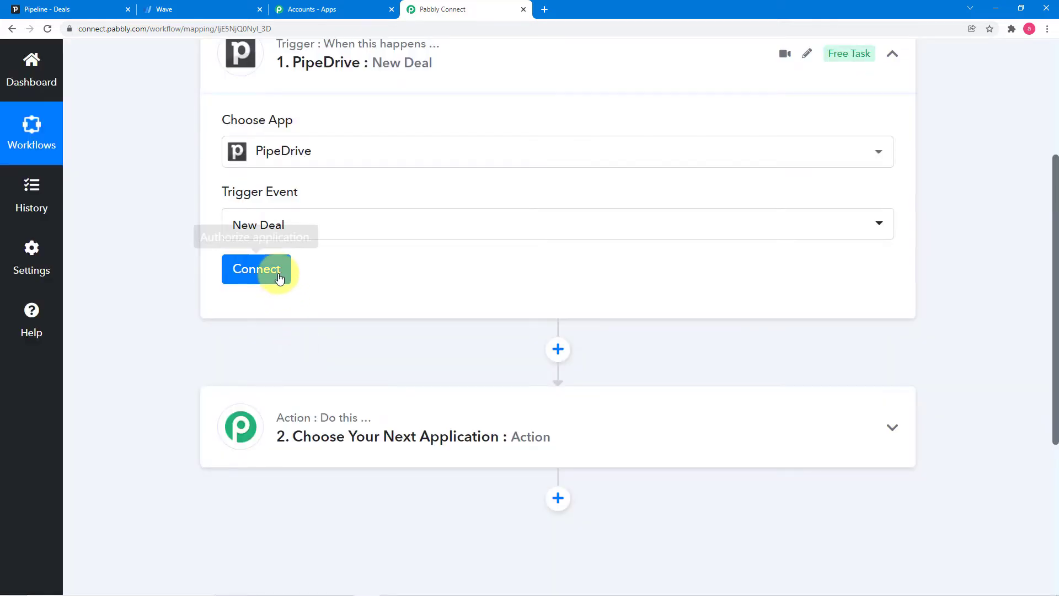
pyautogui.click(273, 274)
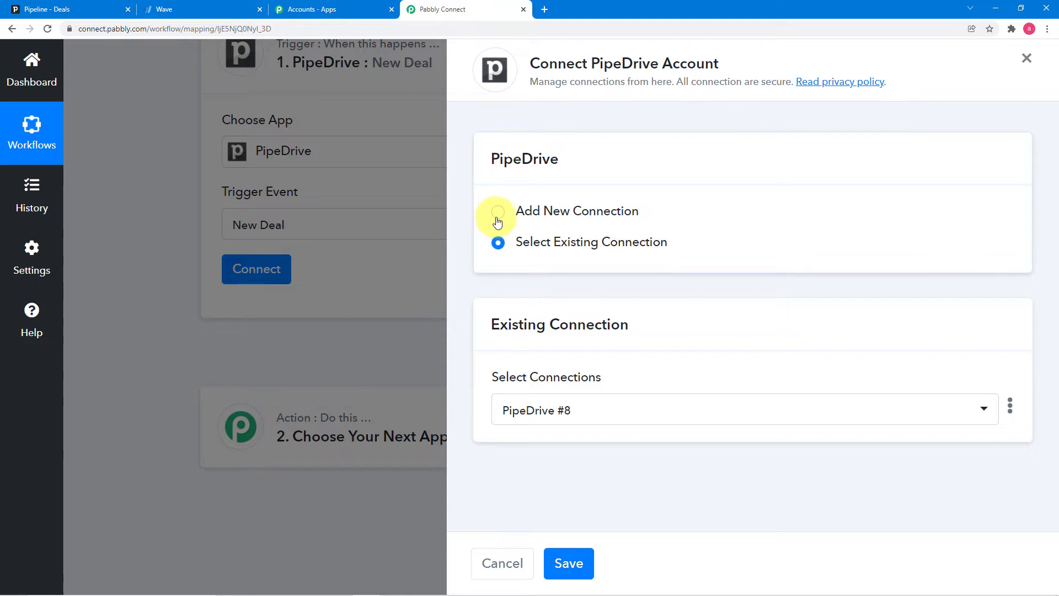
pyautogui.click(498, 213)
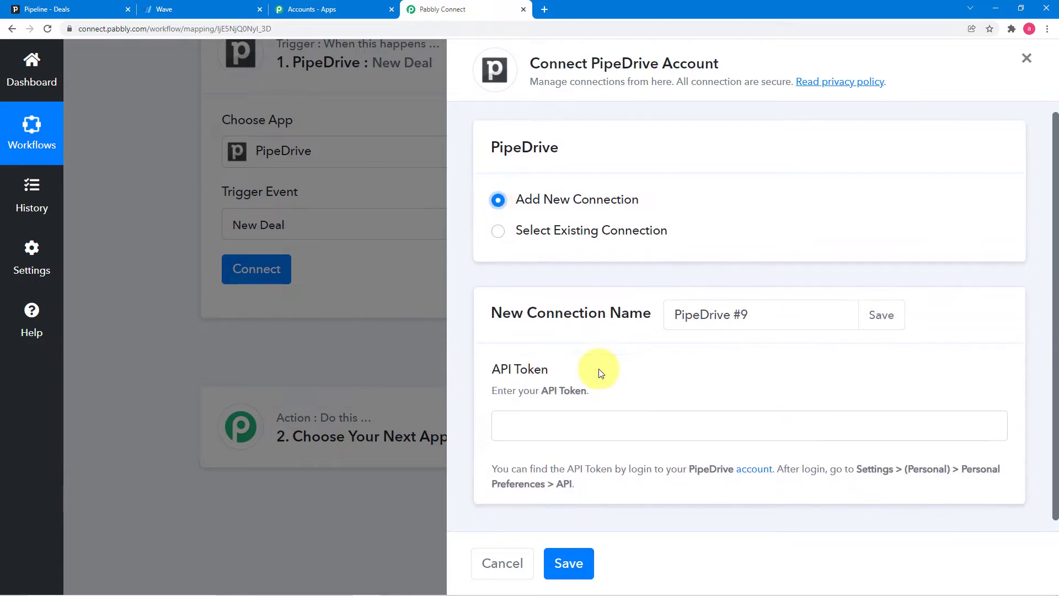
pyautogui.scroll(-1, 599, 372)
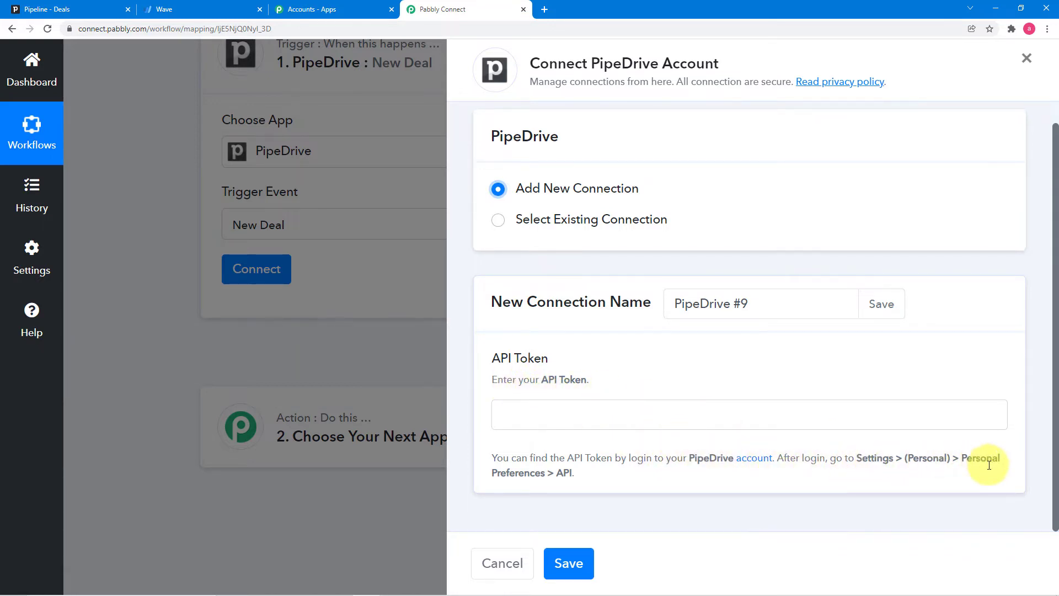
pyautogui.click(62, 17)
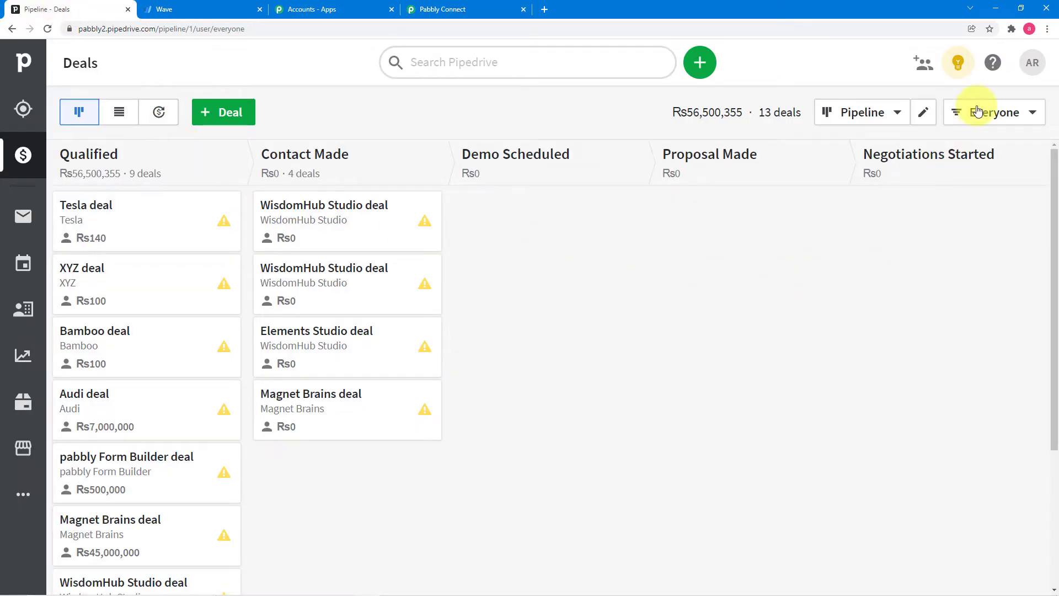
# - Copy the personal API token from Pipedrive's Personal preferences API tab
pyautogui.click(1029, 67)
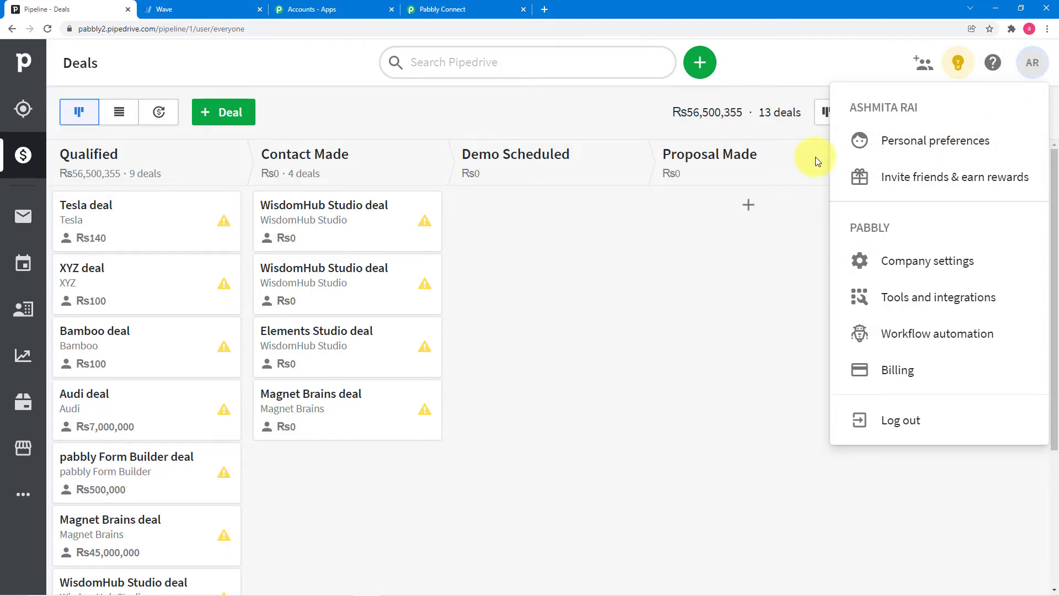
pyautogui.click(942, 150)
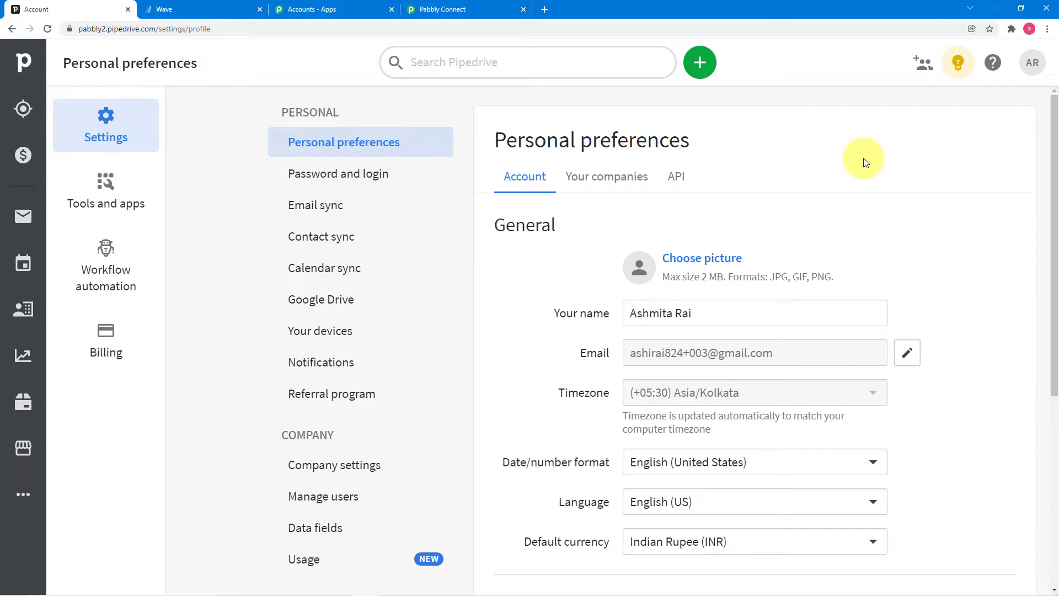
pyautogui.click(680, 176)
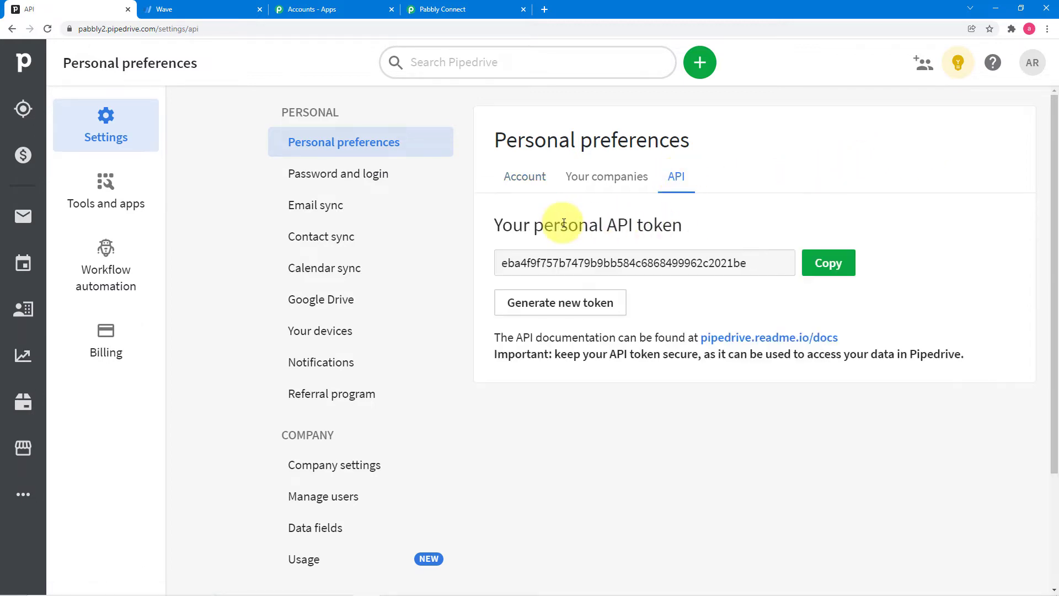
pyautogui.click(821, 268)
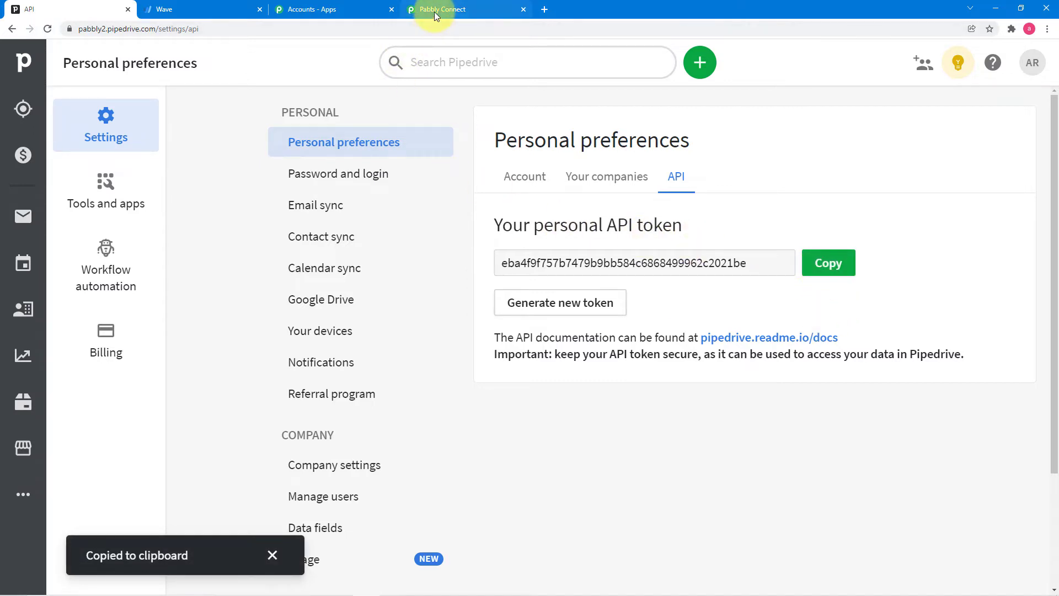
pyautogui.click(435, 12)
# - Paste the copied API token into the new PipeDrive connection and save it
pyautogui.rightClick(538, 410)
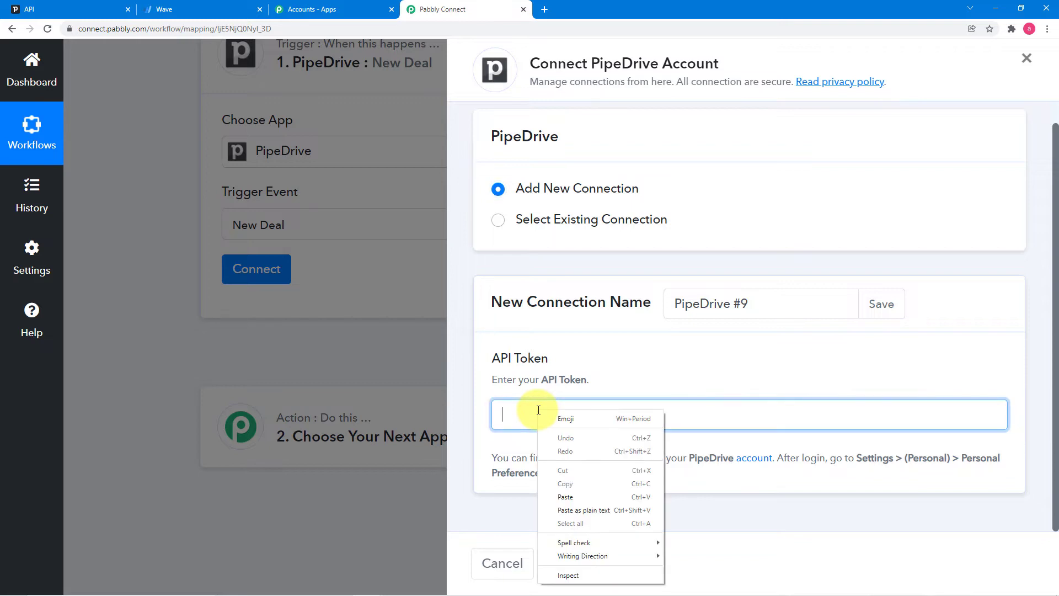
pyautogui.click(554, 497)
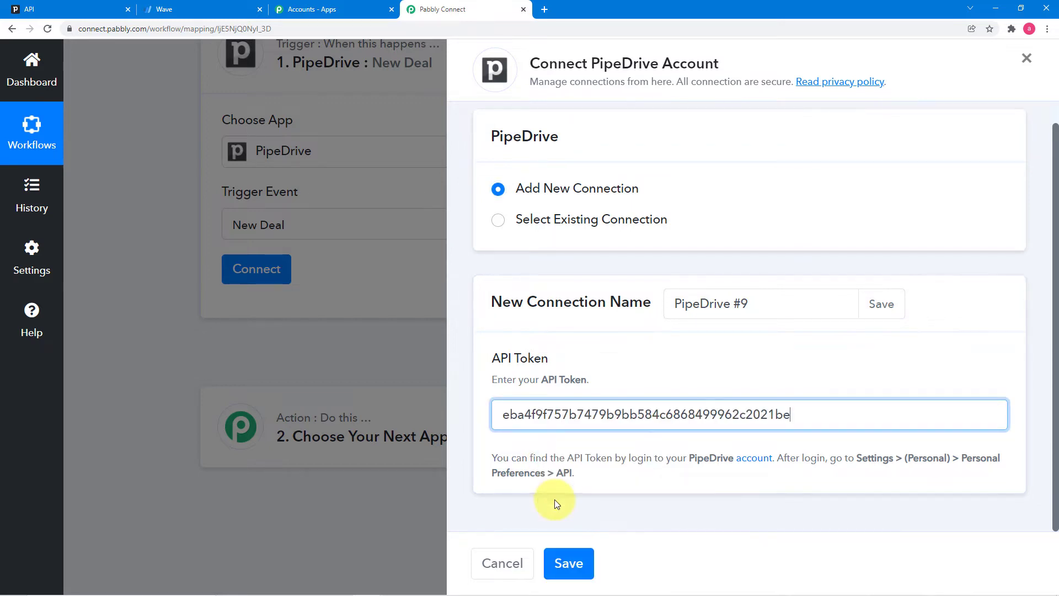
pyautogui.click(571, 549)
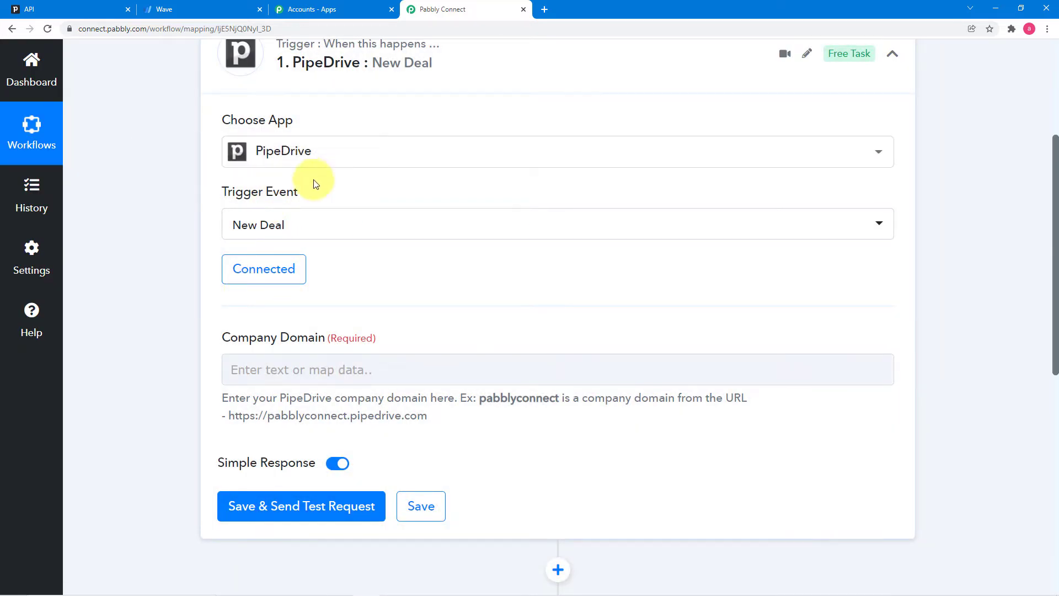
pyautogui.scroll(-1, 163, 224)
pyautogui.scroll(-2, 163, 224)
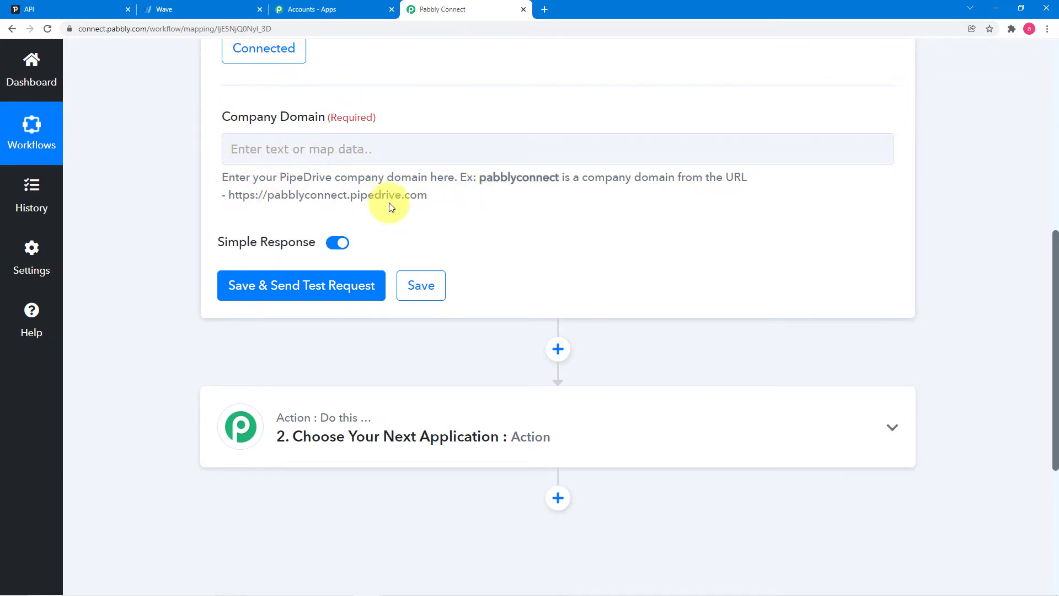
pyautogui.click(107, 13)
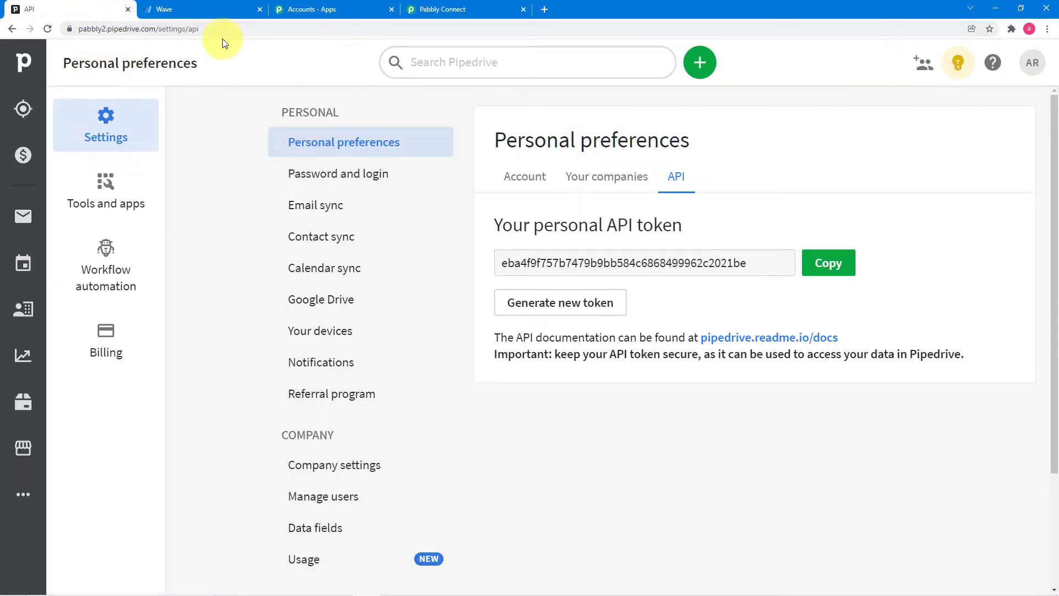
# - Copy the pabbly2 subdomain from the Pipedrive address bar for the Company Domain field
pyautogui.click(446, 12)
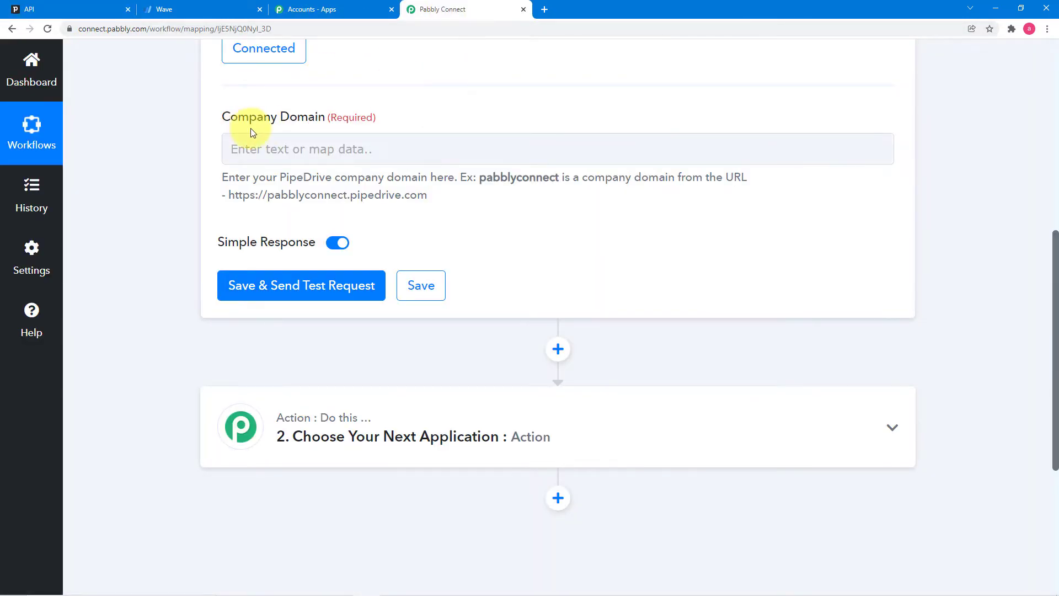
pyautogui.click(104, 12)
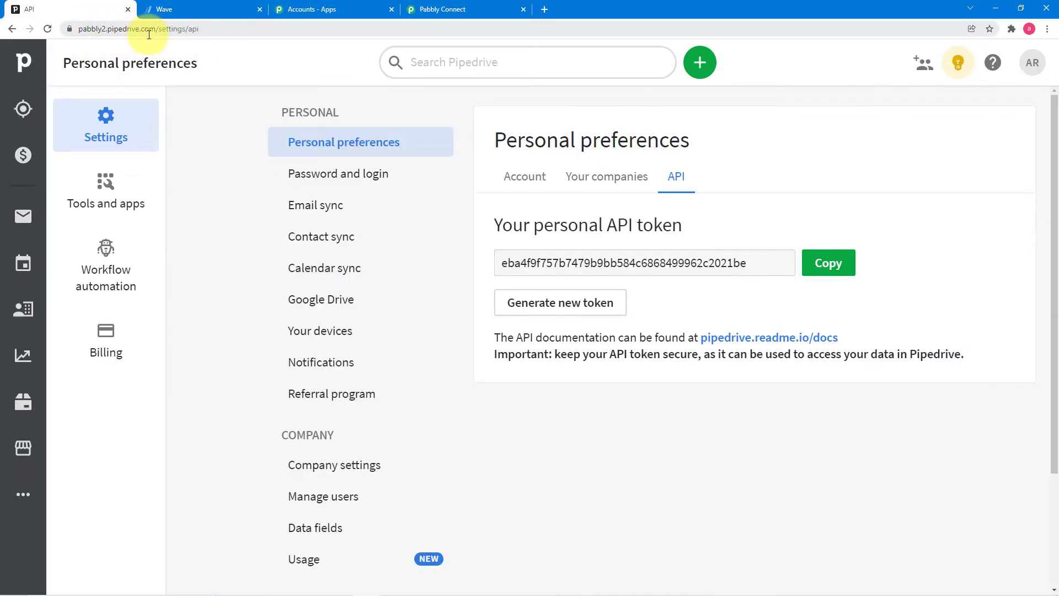
pyautogui.click(110, 31)
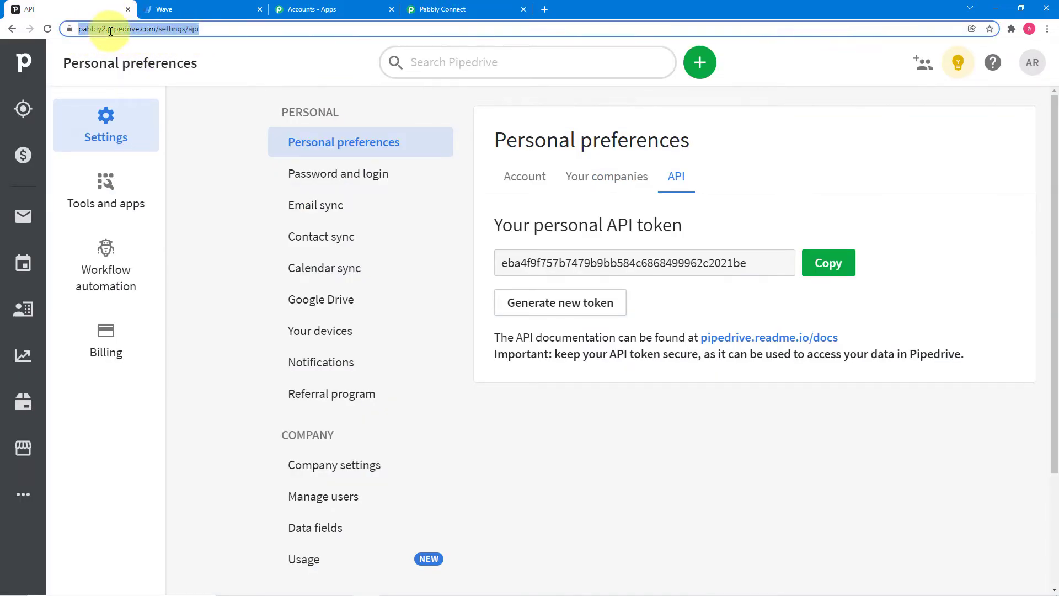
pyautogui.click(105, 31)
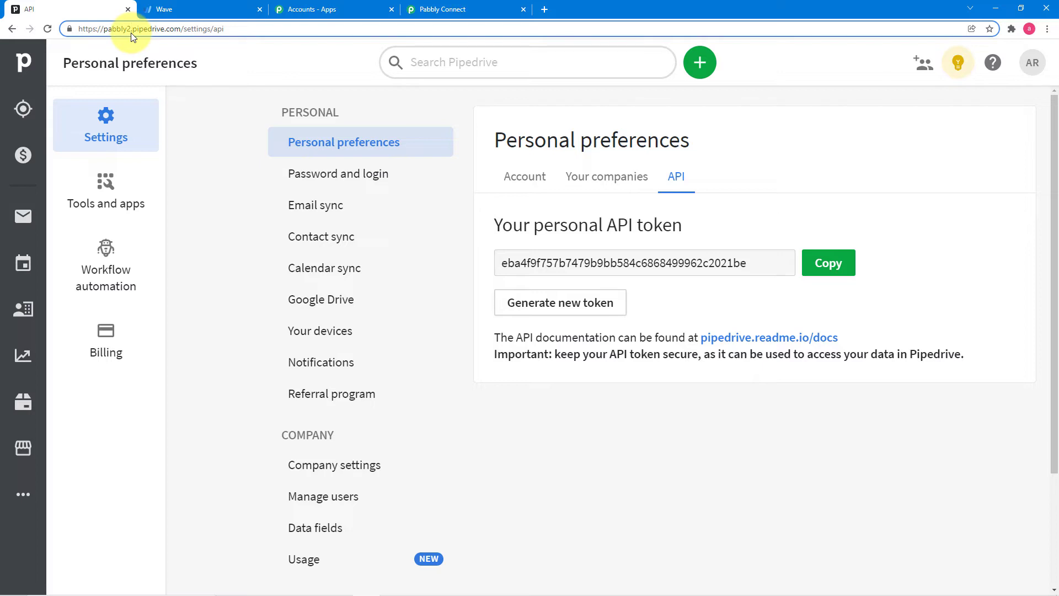
pyautogui.moveTo(131, 30); pyautogui.dragTo(117, 32)
pyautogui.rightClick(111, 28)
pyautogui.click(134, 86)
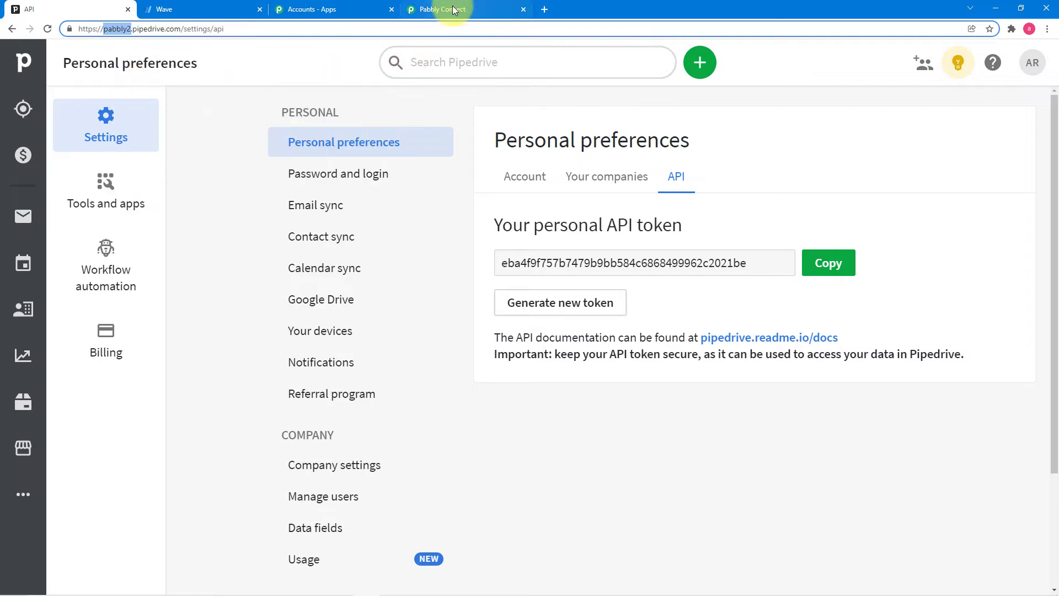
pyautogui.click(451, 10)
pyautogui.click(246, 139)
pyautogui.rightClick(266, 145)
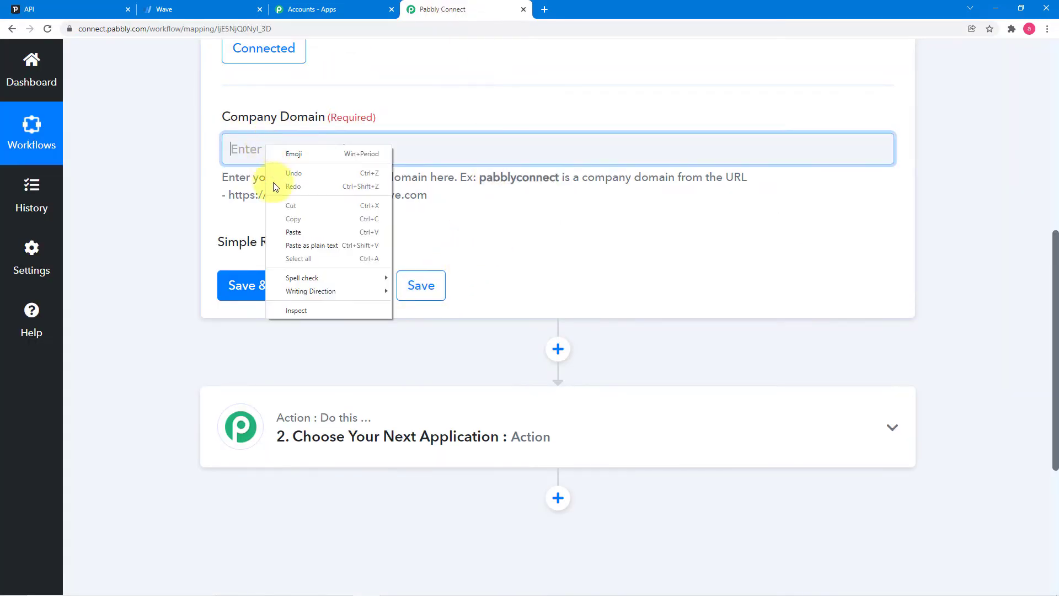
# - Paste pabbly2 as the Company Domain, save to send a test request, then go to Pipedrive
pyautogui.click(281, 228)
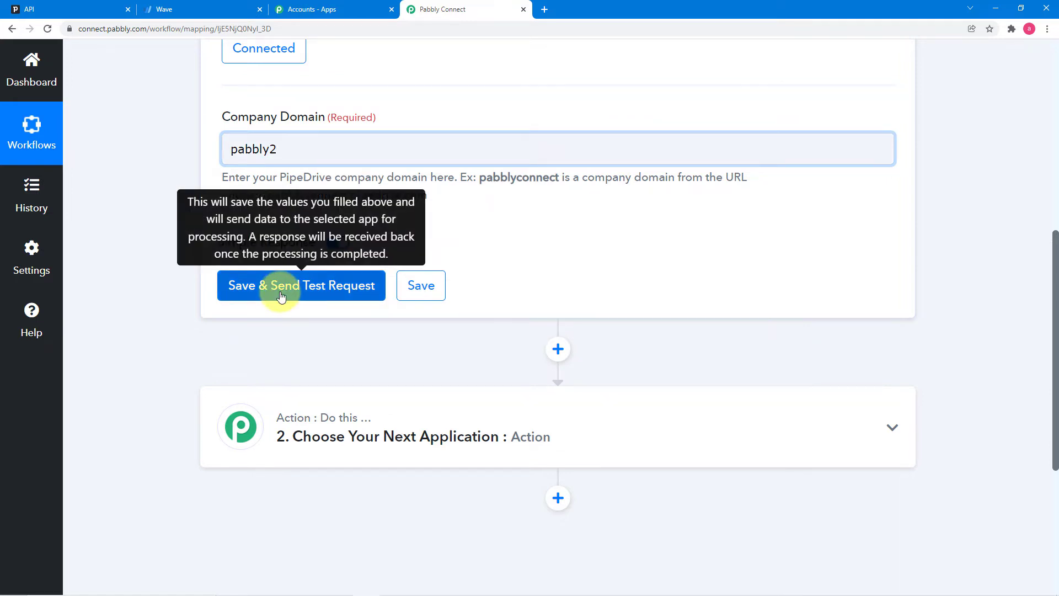
pyautogui.click(281, 296)
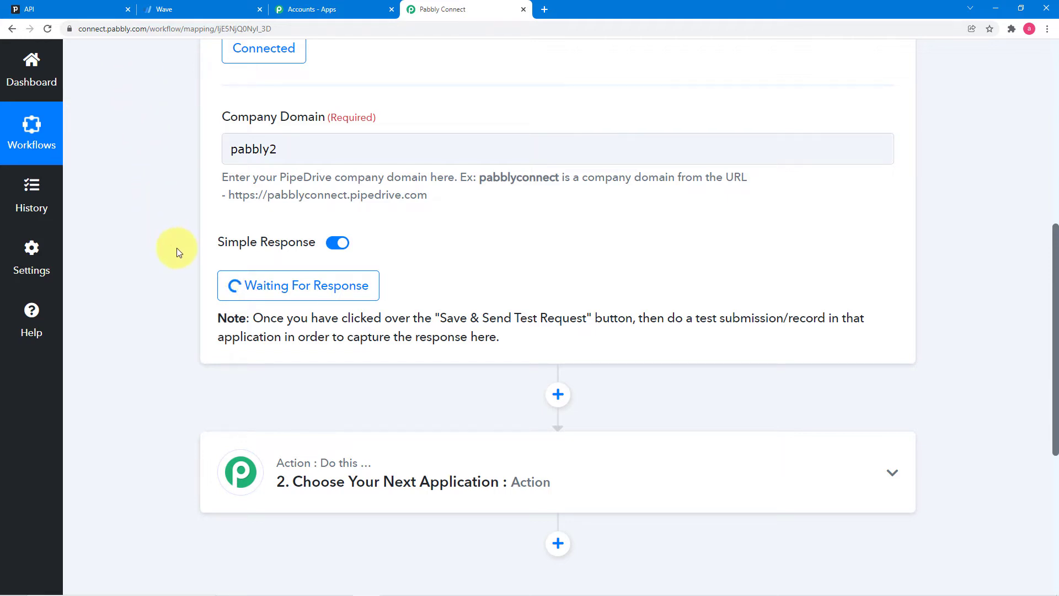
pyautogui.click(87, 11)
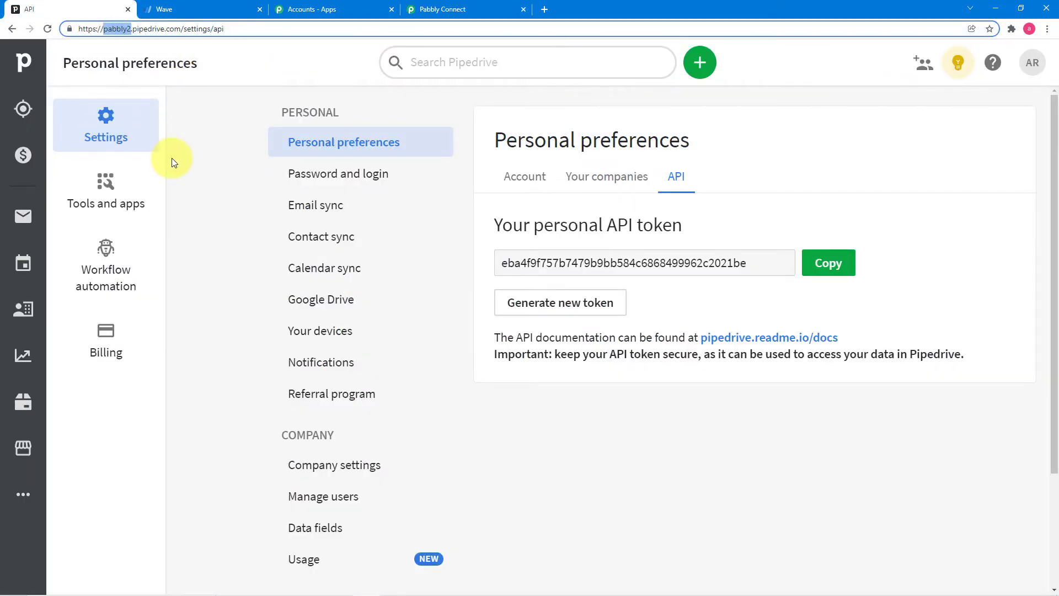
# - Start a new Pipedrive deal for a new contact person and new organization Mansarovar
pyautogui.click(24, 65)
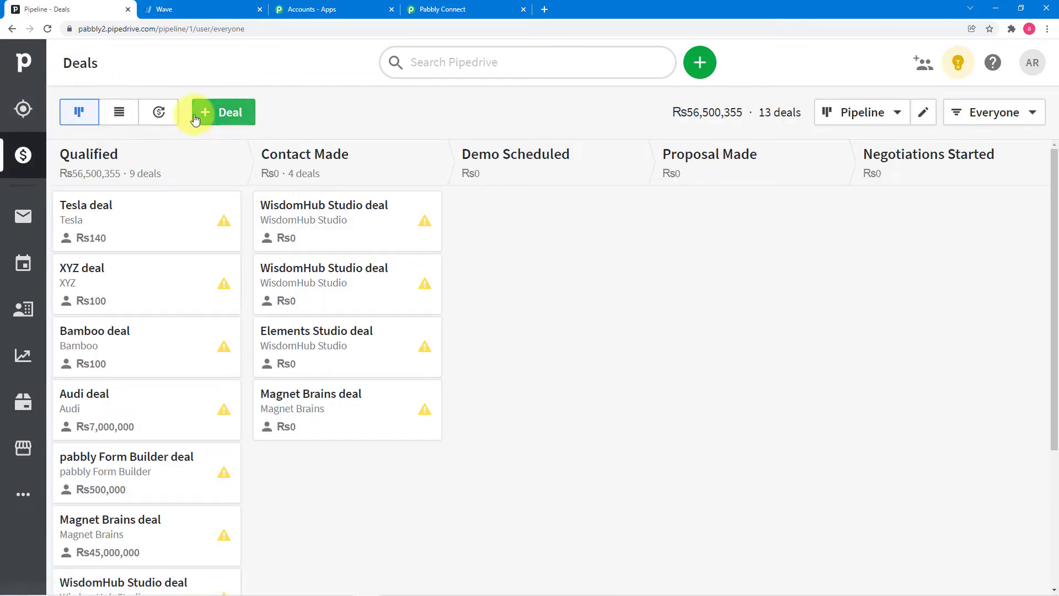
pyautogui.click(213, 114)
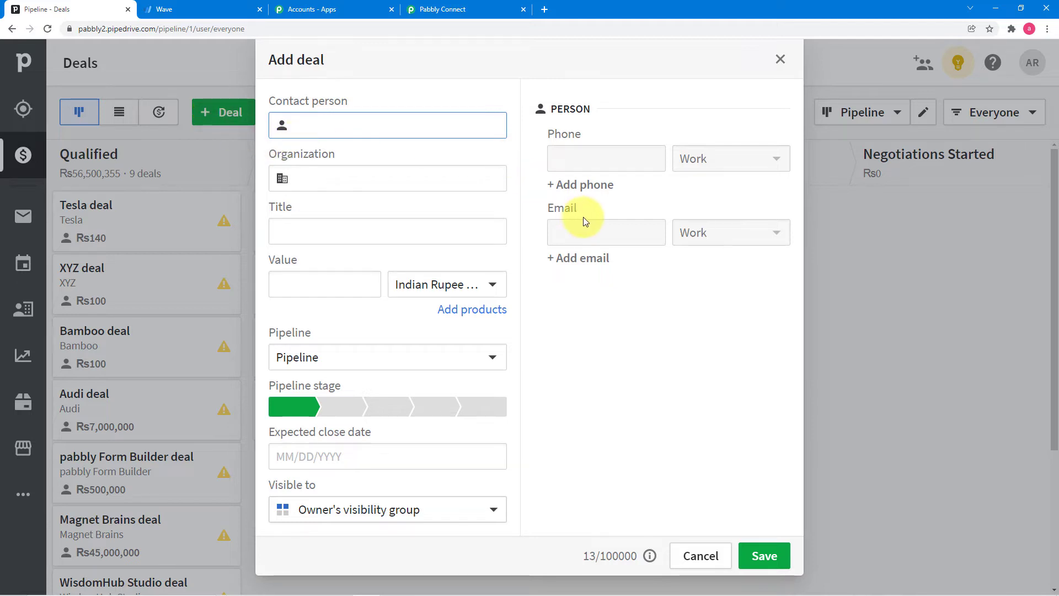
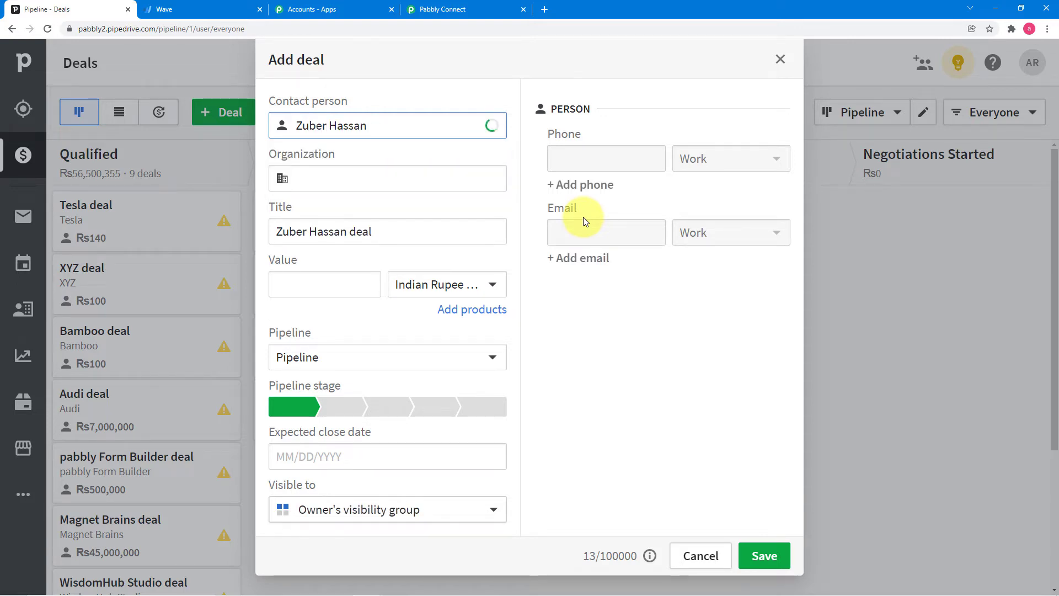
pyautogui.click(339, 167)
pyautogui.click(353, 176)
pyautogui.write('Mansarovar')
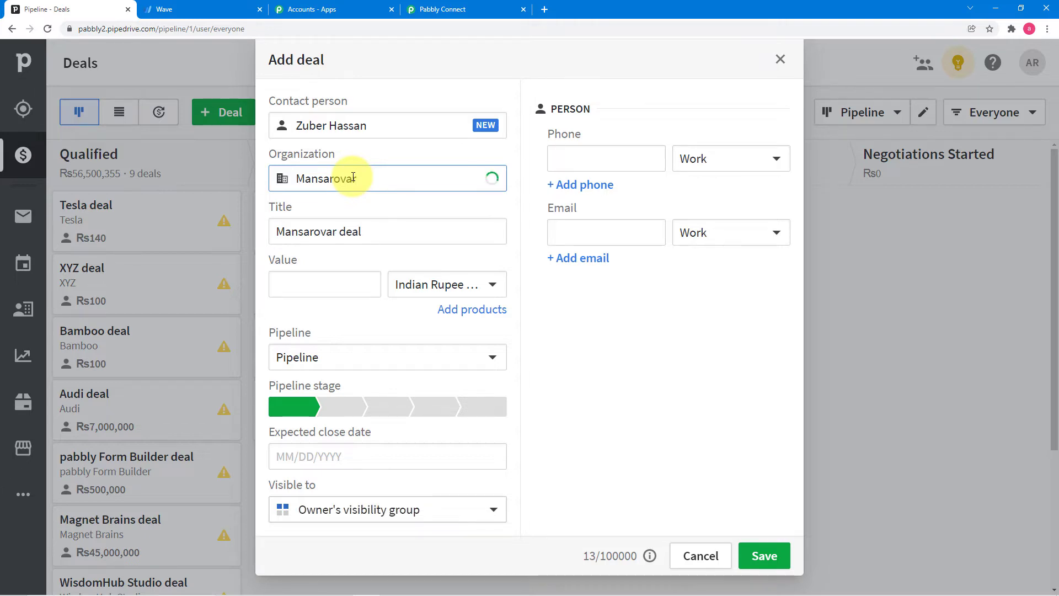
pyautogui.click(533, 270)
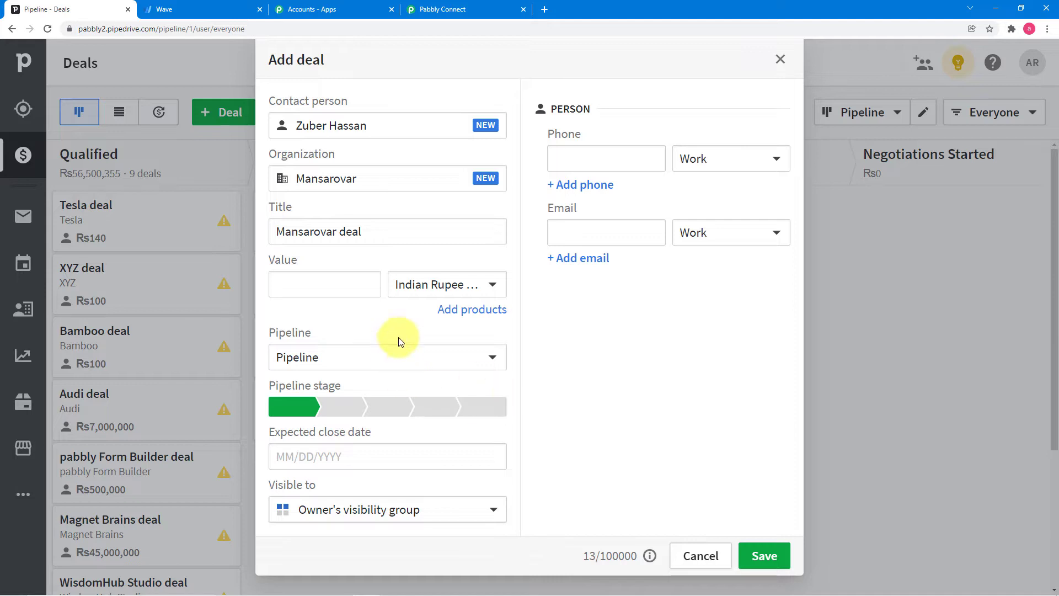
# - Set the expected close date to 12/22/2021, add the contact's email and phone, and save the deal
pyautogui.click(351, 456)
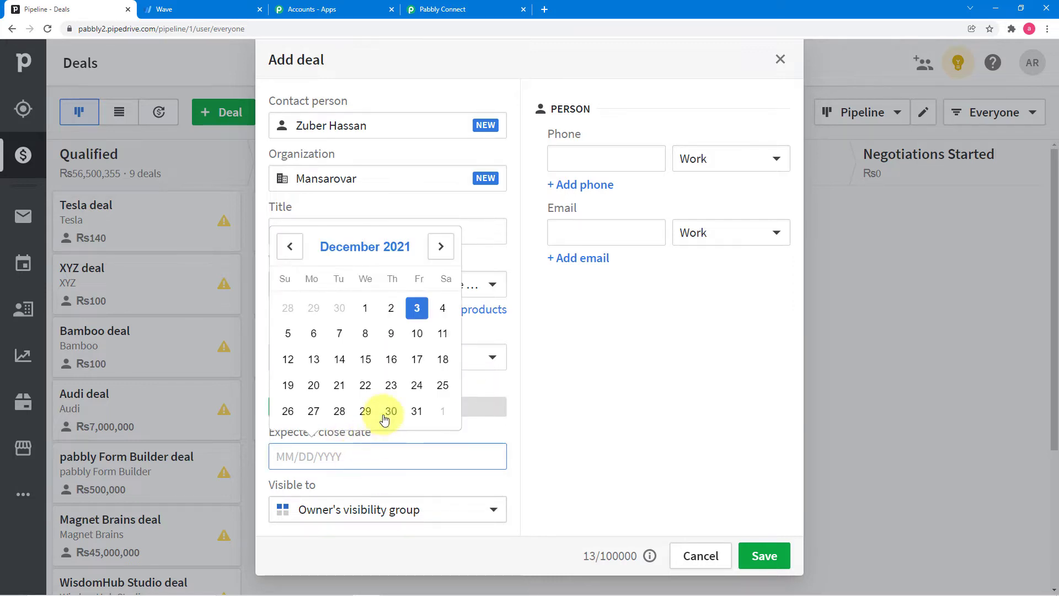
pyautogui.click(365, 385)
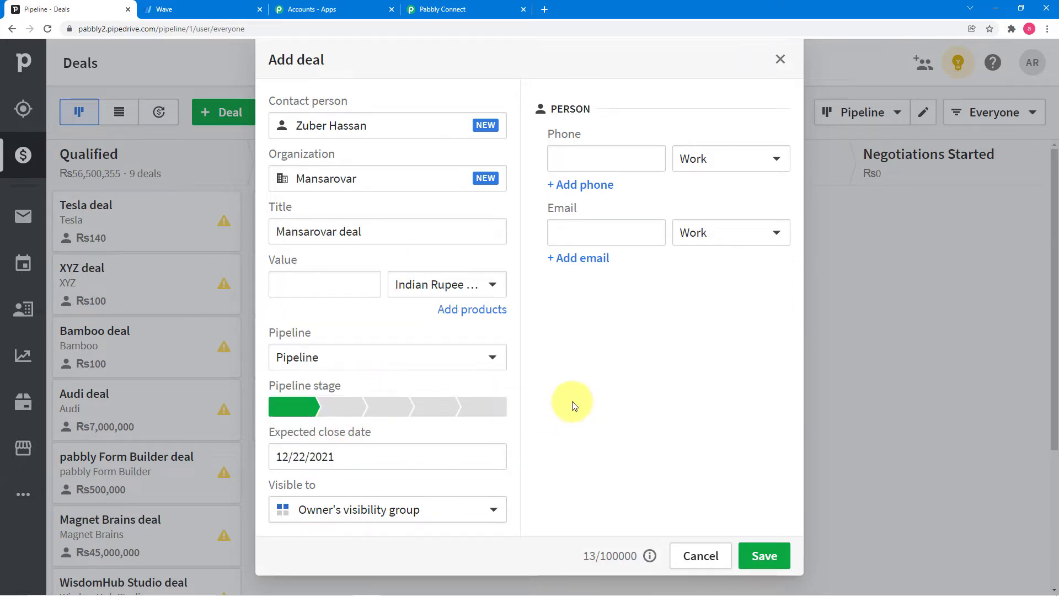
pyautogui.click(609, 239)
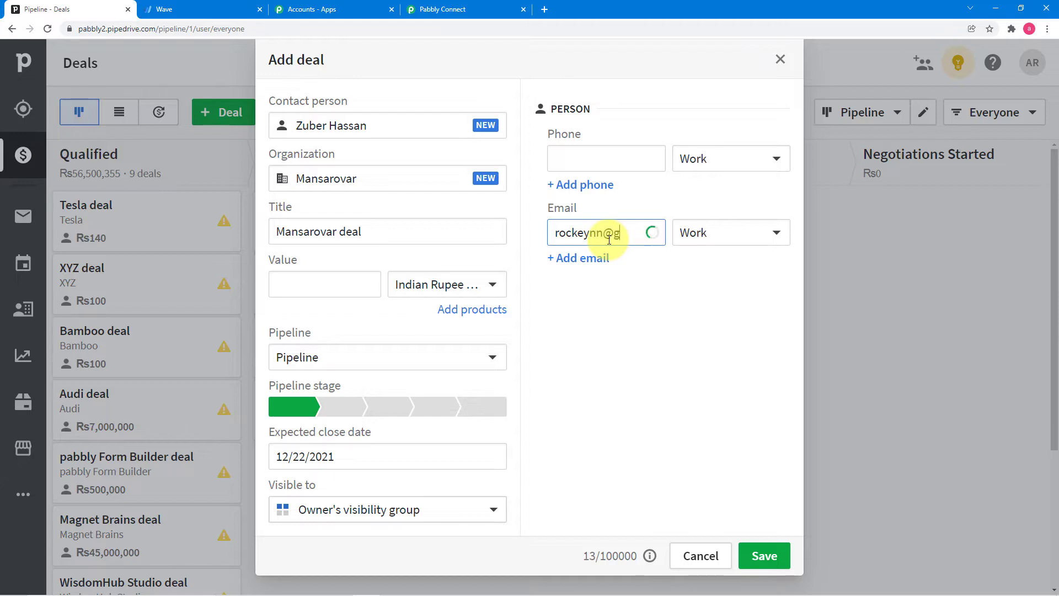
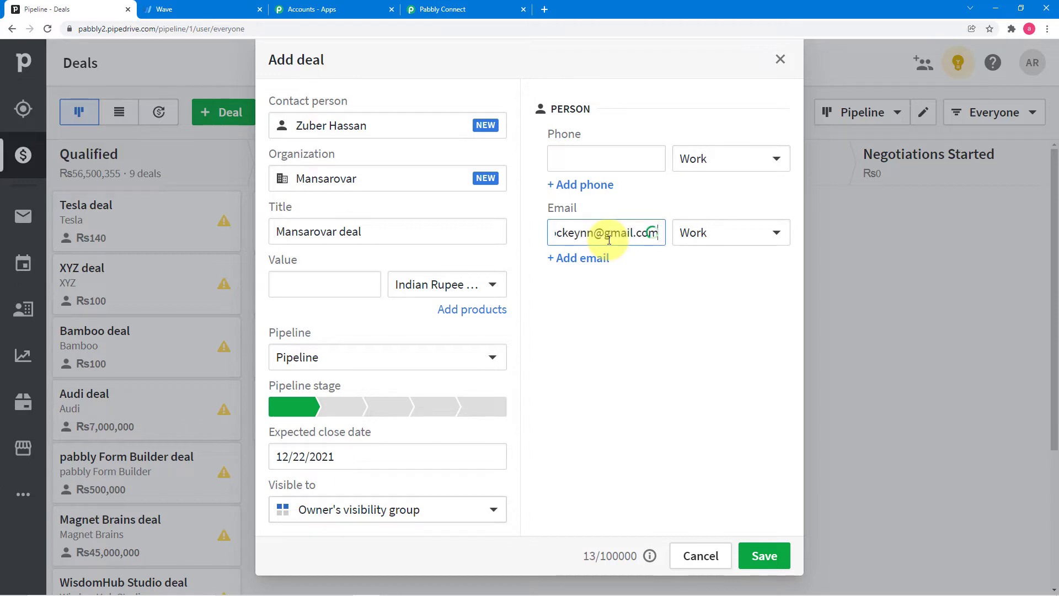
pyautogui.click(607, 296)
pyautogui.click(586, 160)
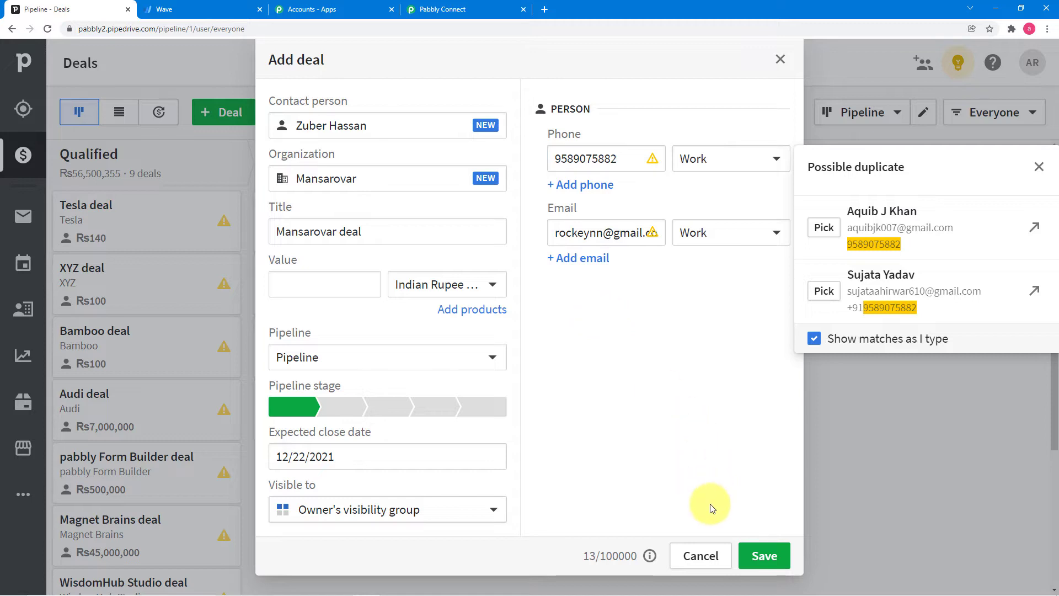
pyautogui.click(763, 559)
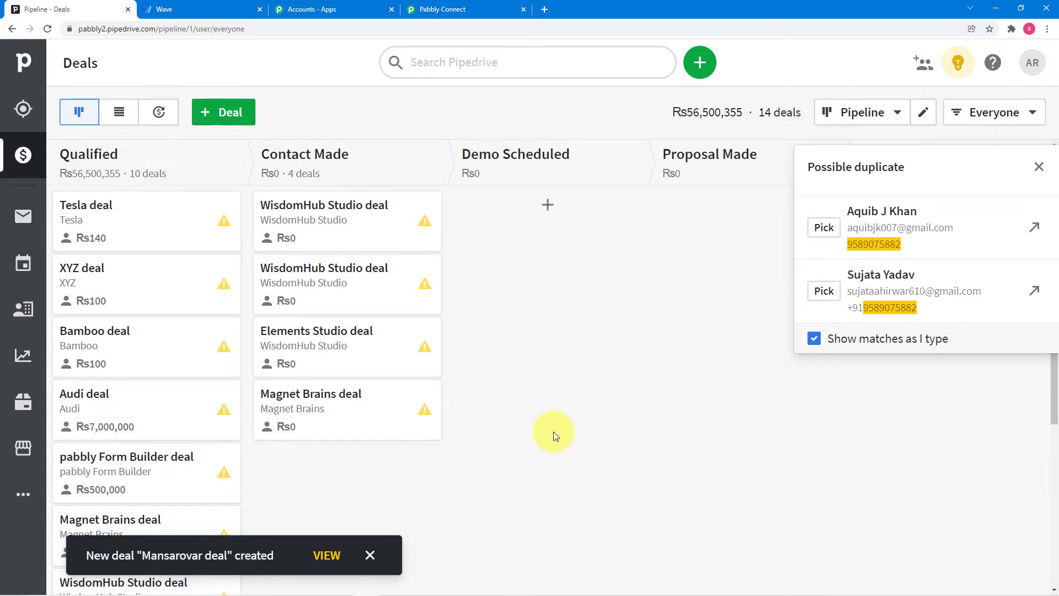
pyautogui.scroll(-5, 327, 386)
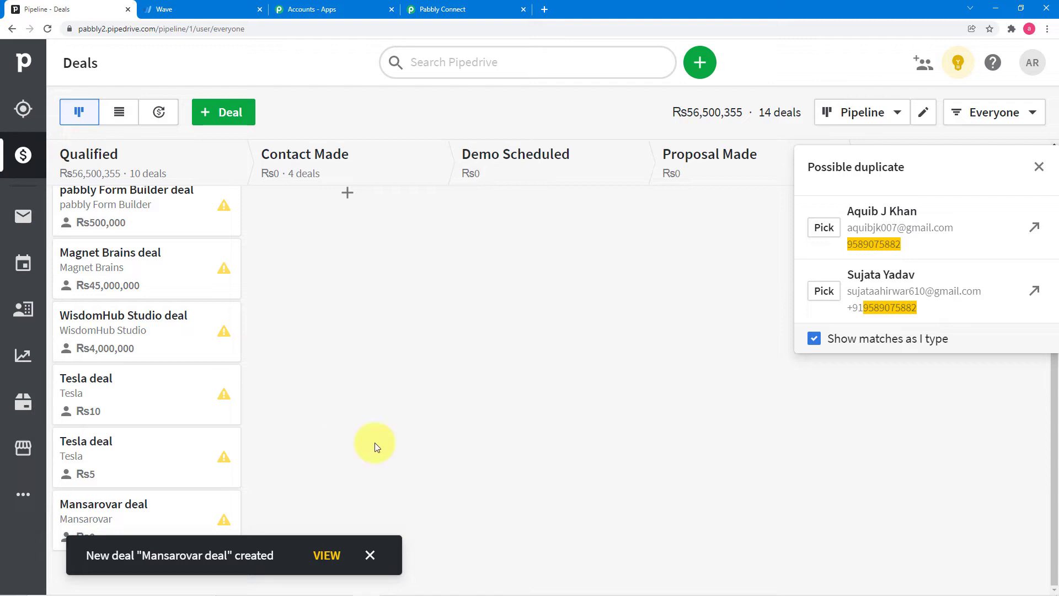
pyautogui.click(370, 555)
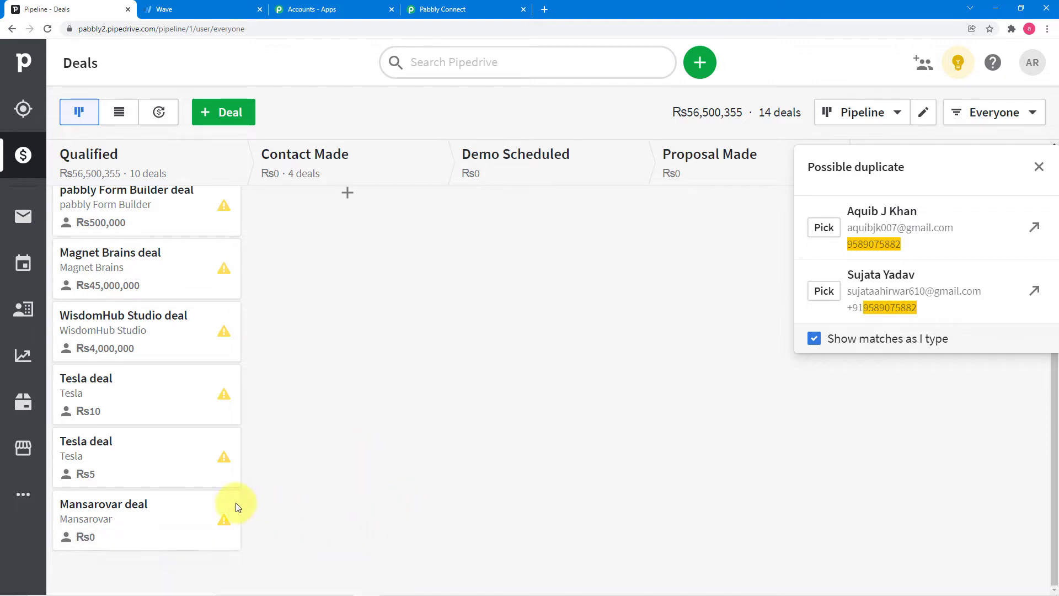
# - Review the Mansarovar deal's fields in the PipeDrive trigger's added.deal test response
pyautogui.click(462, 7)
pyautogui.scroll(-5, 587, 250)
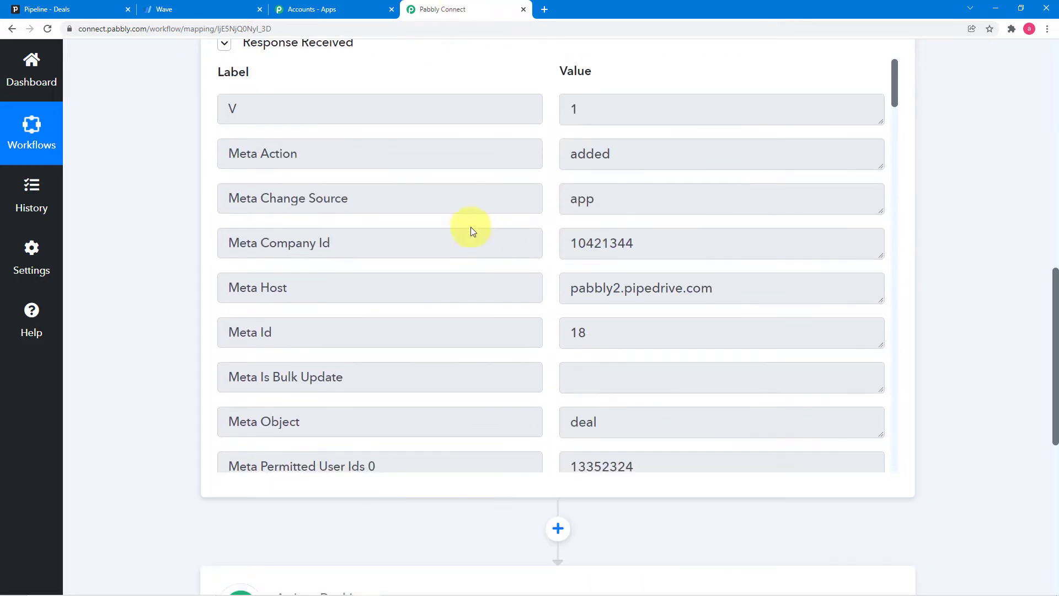
pyautogui.scroll(-2, 471, 226)
pyautogui.scroll(-10, 471, 227)
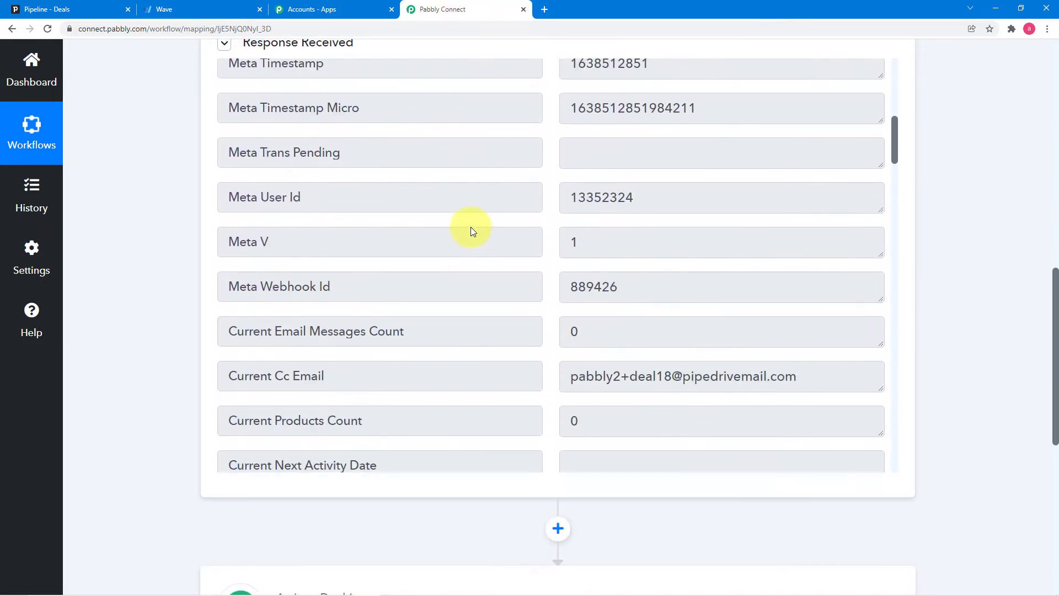
pyautogui.scroll(-13, 471, 227)
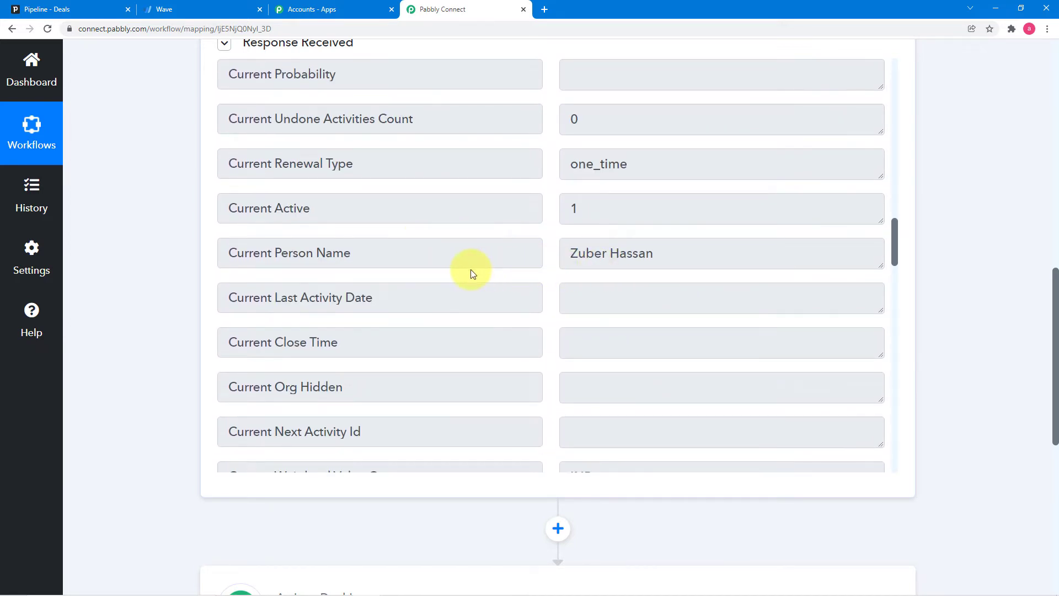
pyautogui.scroll(-2, 472, 272)
pyautogui.scroll(-10, 472, 272)
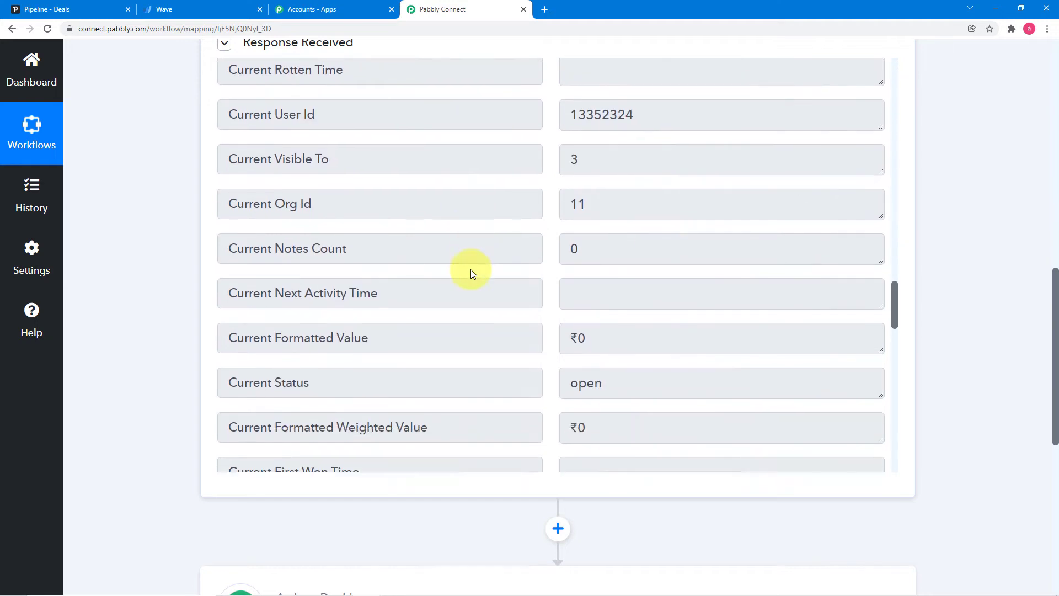
pyautogui.scroll(-3, 471, 269)
pyautogui.scroll(-5, 532, 293)
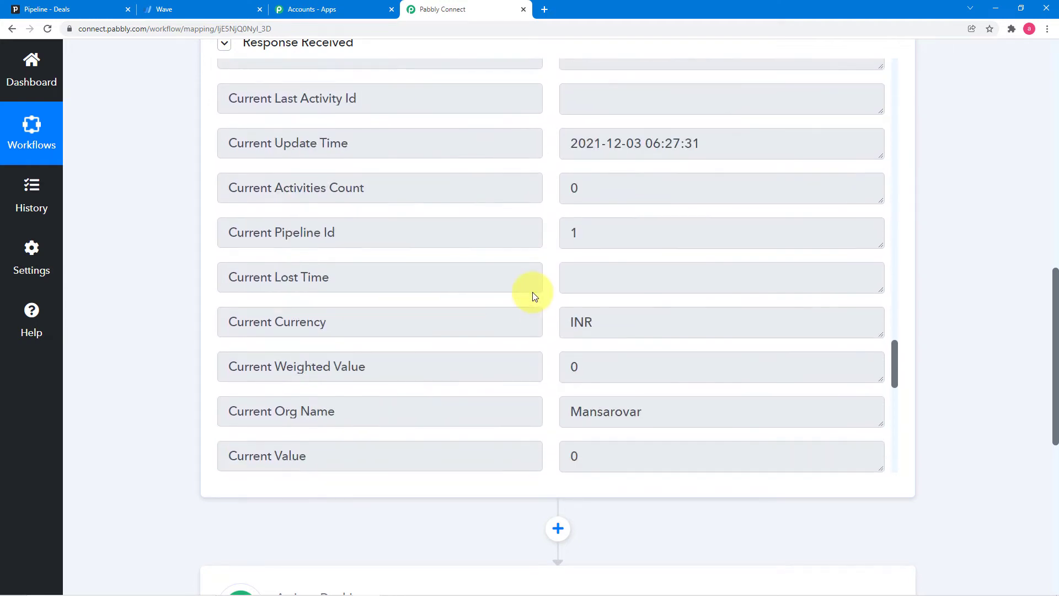
pyautogui.scroll(-10, 533, 293)
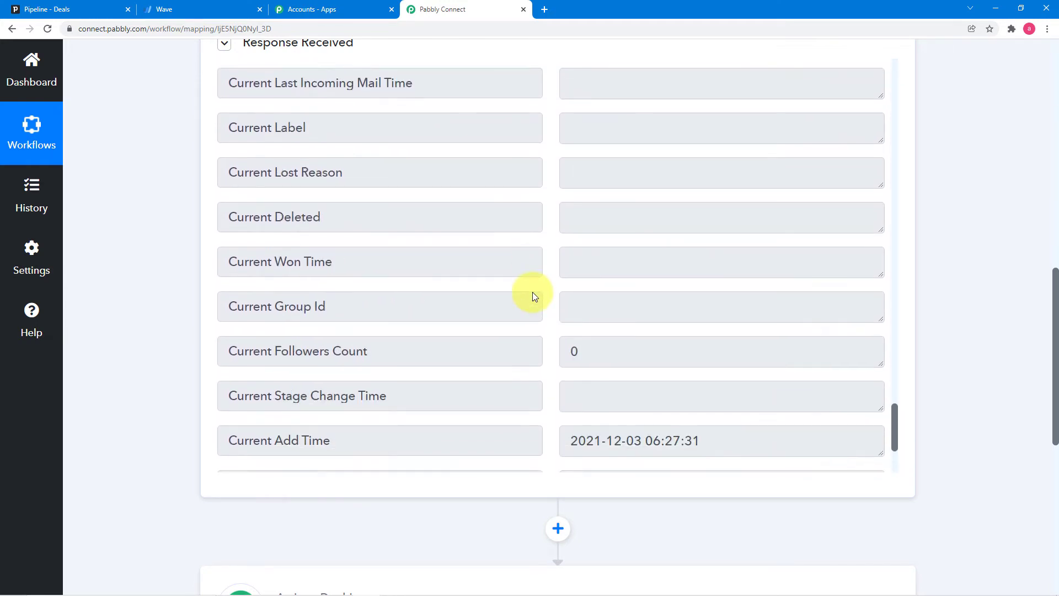
pyautogui.scroll(-1, 533, 293)
pyautogui.scroll(-2, 534, 292)
pyautogui.scroll(15, 523, 229)
pyautogui.scroll(5, 615, 216)
pyautogui.scroll(12, 616, 216)
pyautogui.scroll(3, 616, 215)
pyautogui.scroll(3, 616, 216)
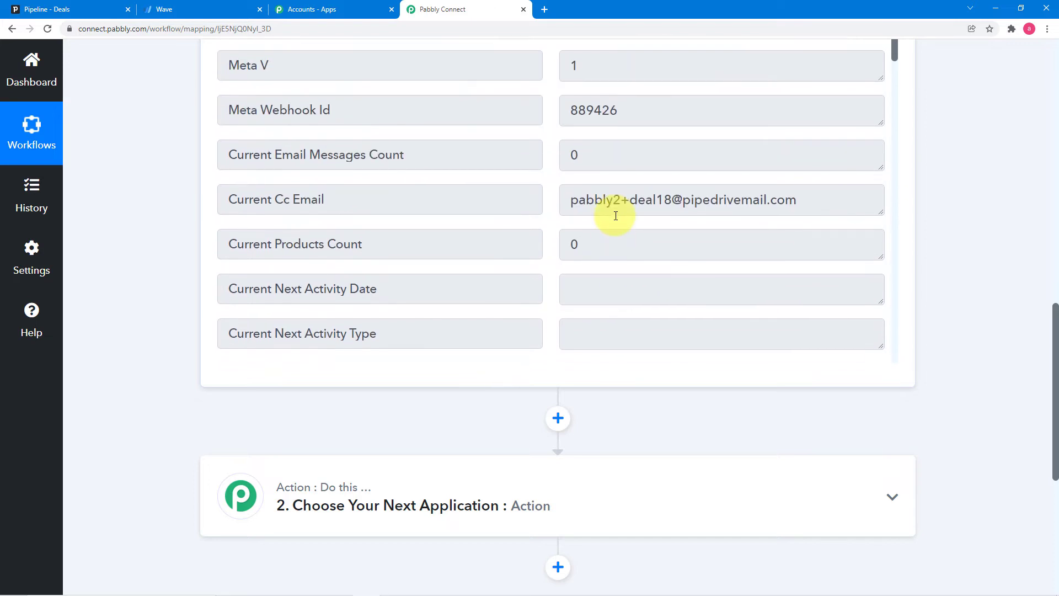
pyautogui.scroll(10, 615, 215)
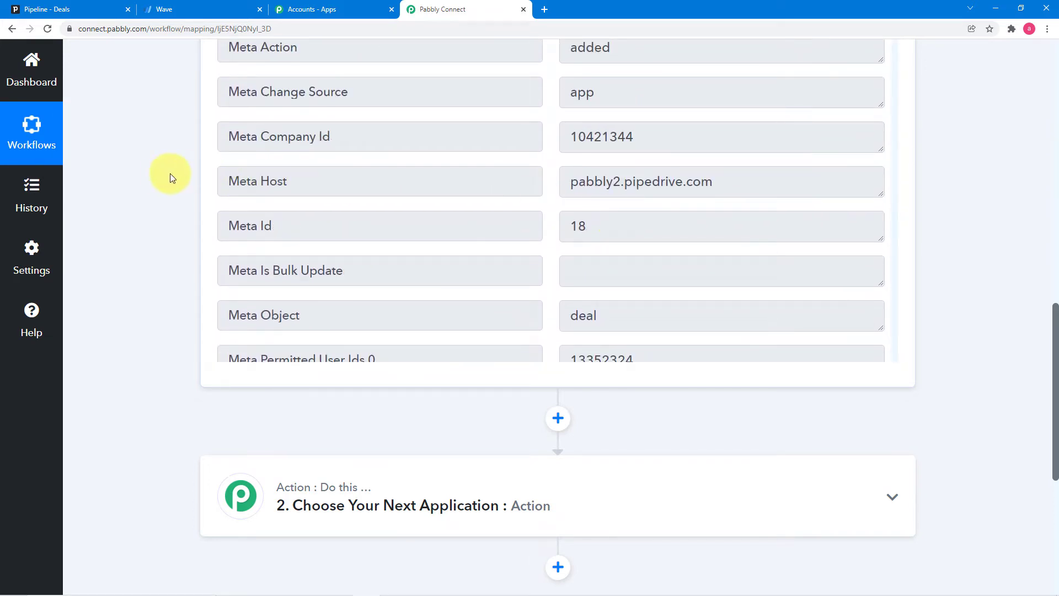
pyautogui.scroll(-5, 164, 175)
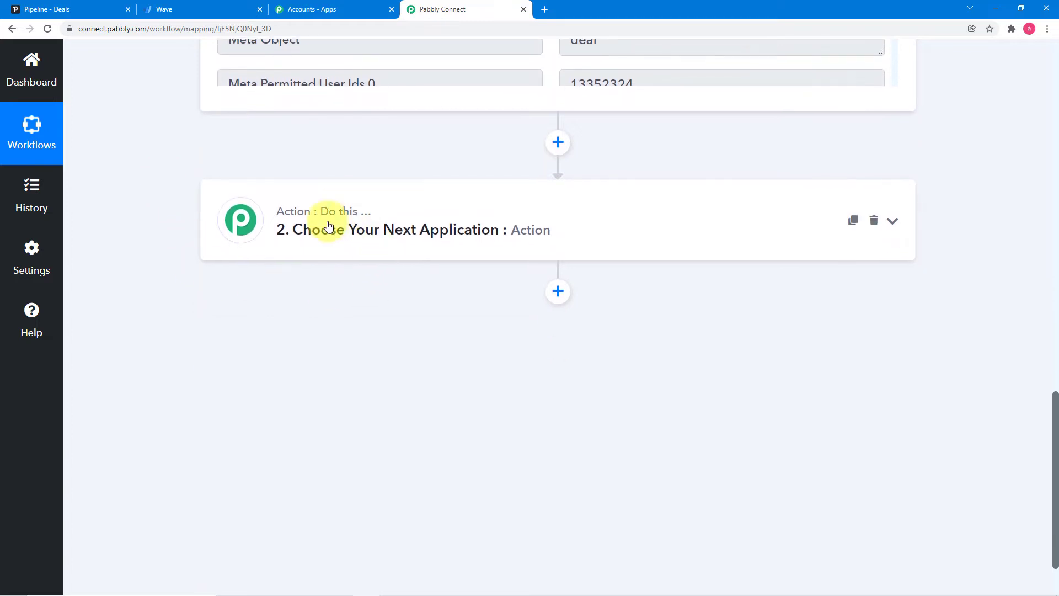
# - Make the next action step use PipeDrive with the Find Person by Id event
pyautogui.click(328, 243)
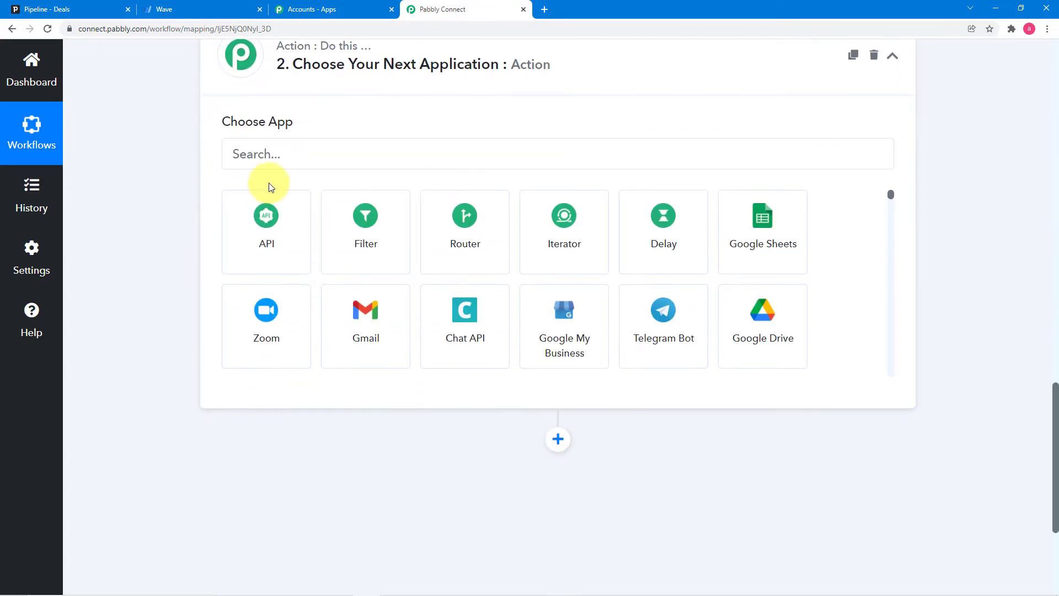
pyautogui.click(337, 157)
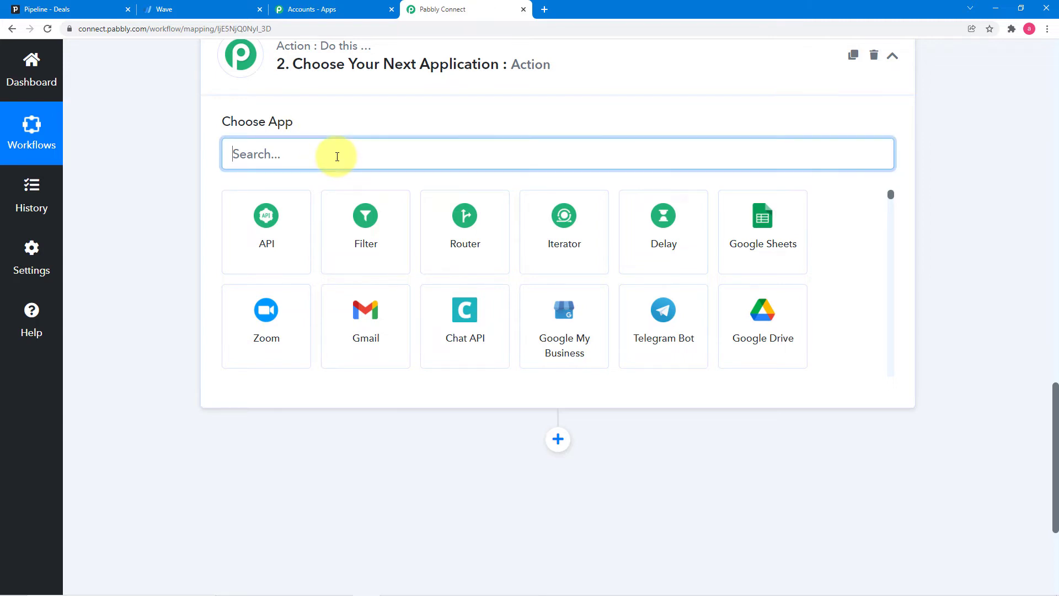
pyautogui.write('pip')
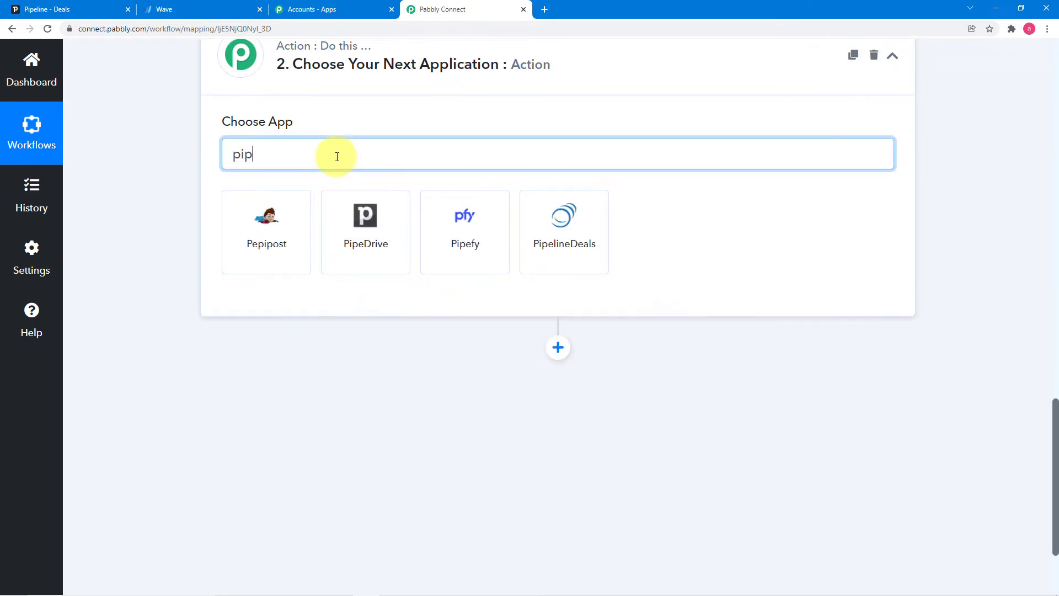
pyautogui.click(383, 241)
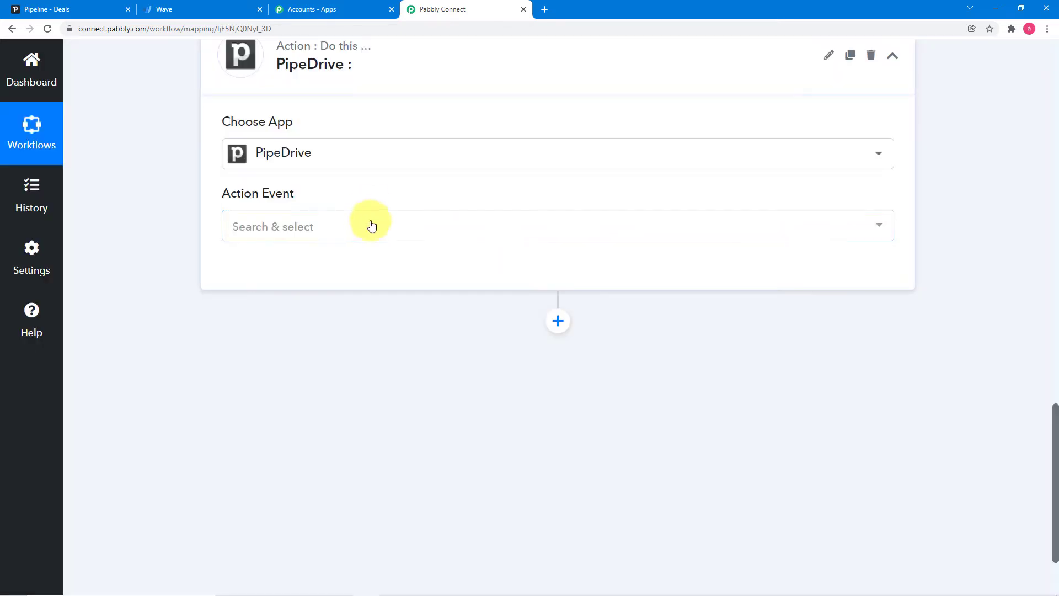
pyautogui.click(369, 227)
pyautogui.scroll(-5, 367, 347)
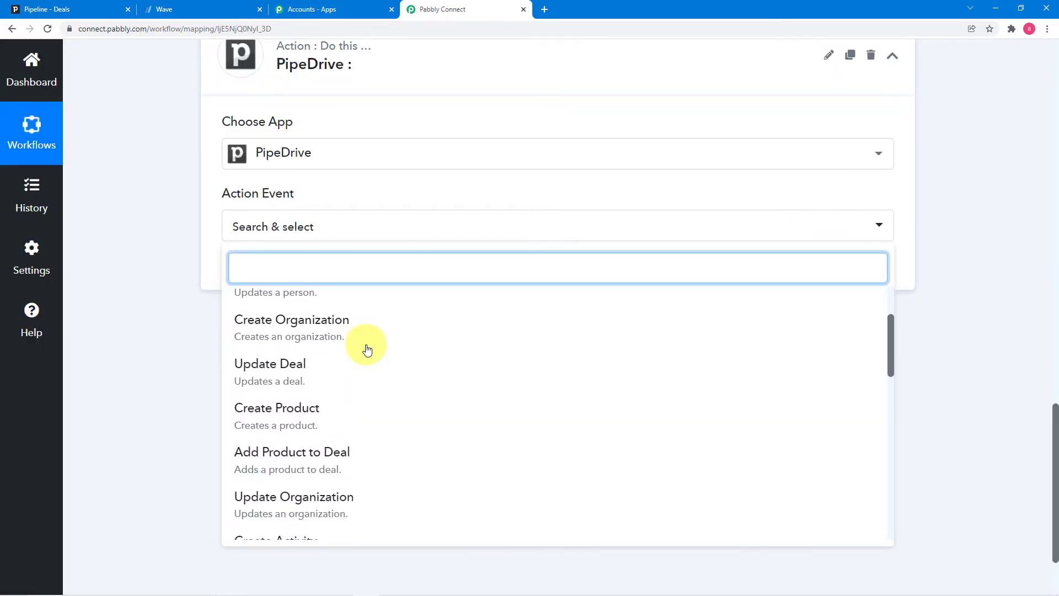
pyautogui.scroll(-4, 366, 351)
pyautogui.scroll(2, 367, 350)
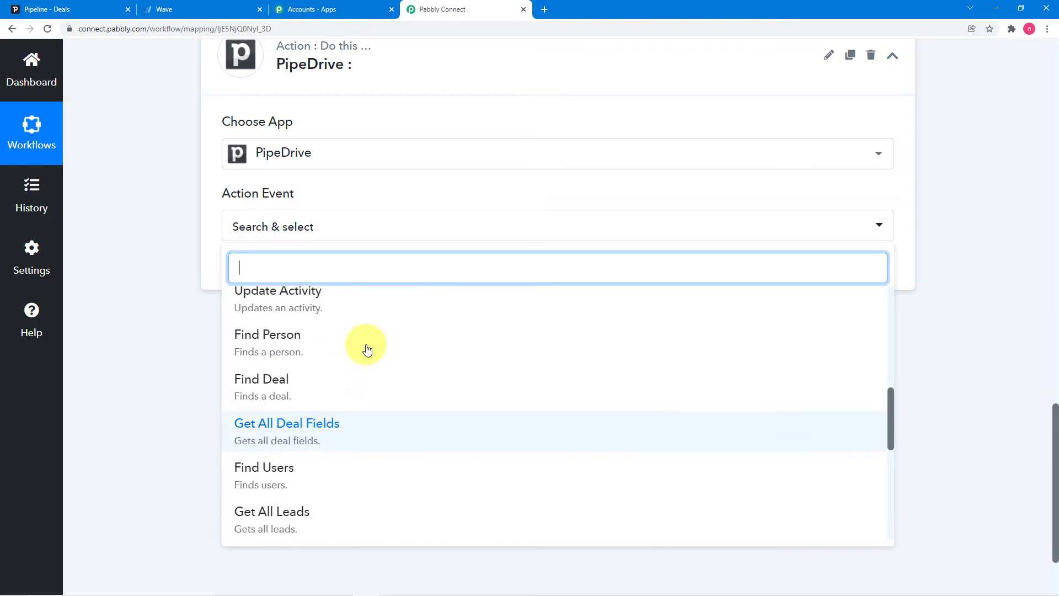
pyautogui.scroll(1, 367, 350)
pyautogui.scroll(-5, 367, 350)
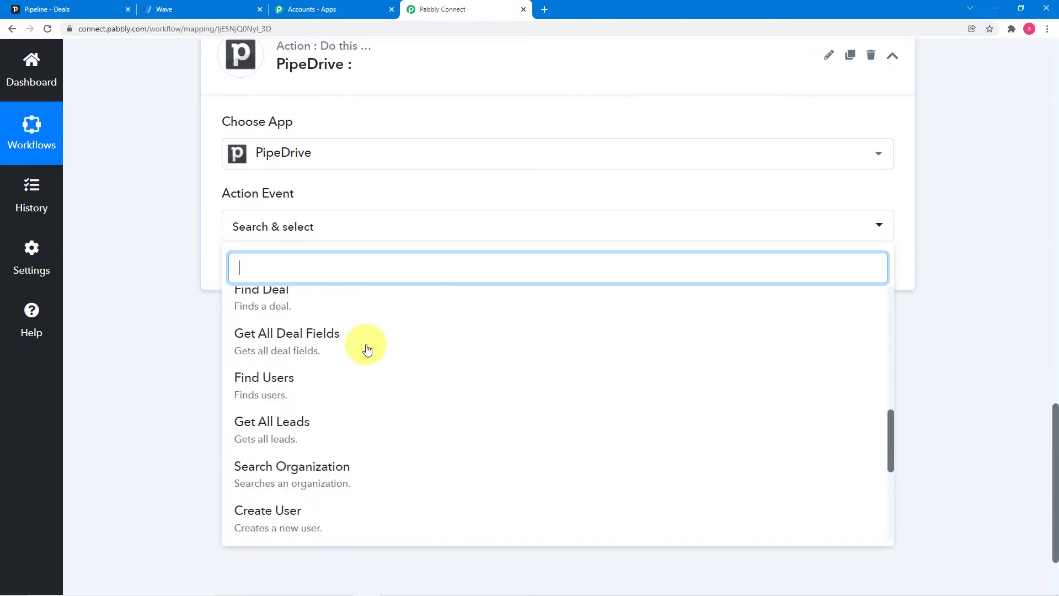
pyautogui.scroll(-4, 367, 348)
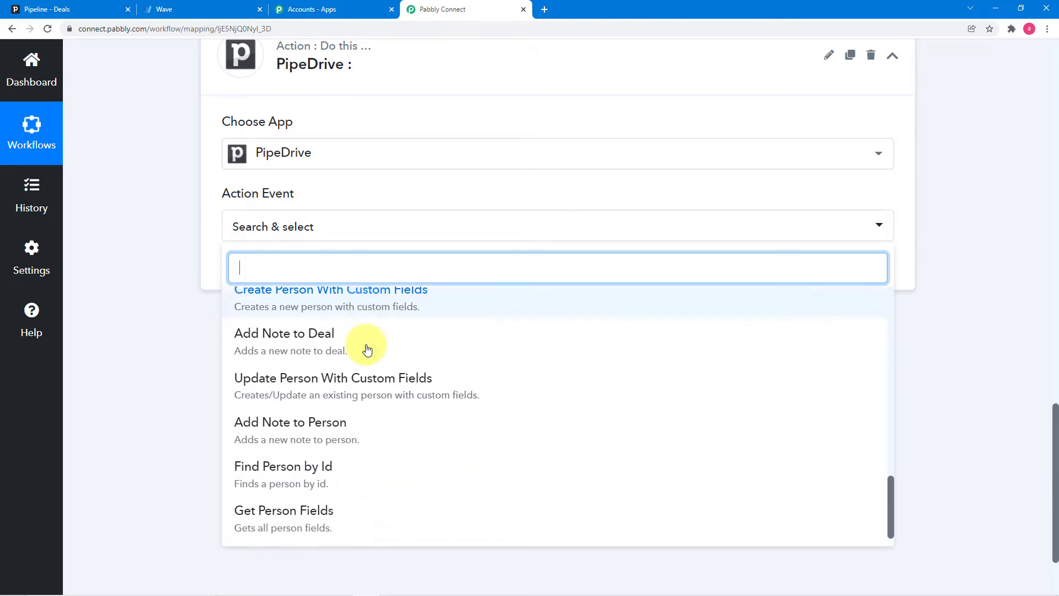
pyautogui.click(289, 464)
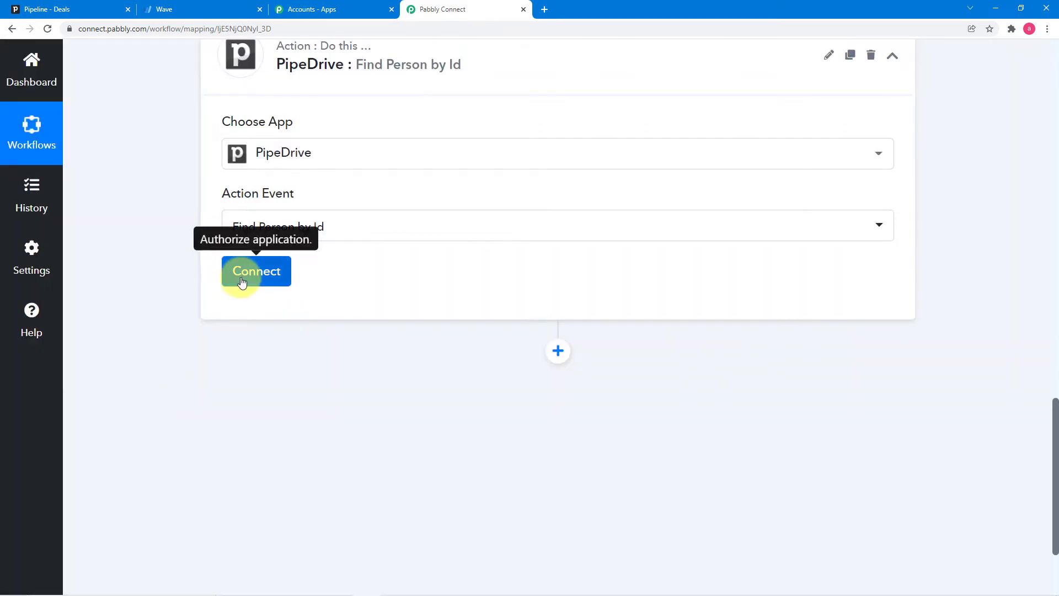
# - Start a new PipeDrive #10 connection needing an API token, then go to Pipedrive's Deals page
pyautogui.click(237, 278)
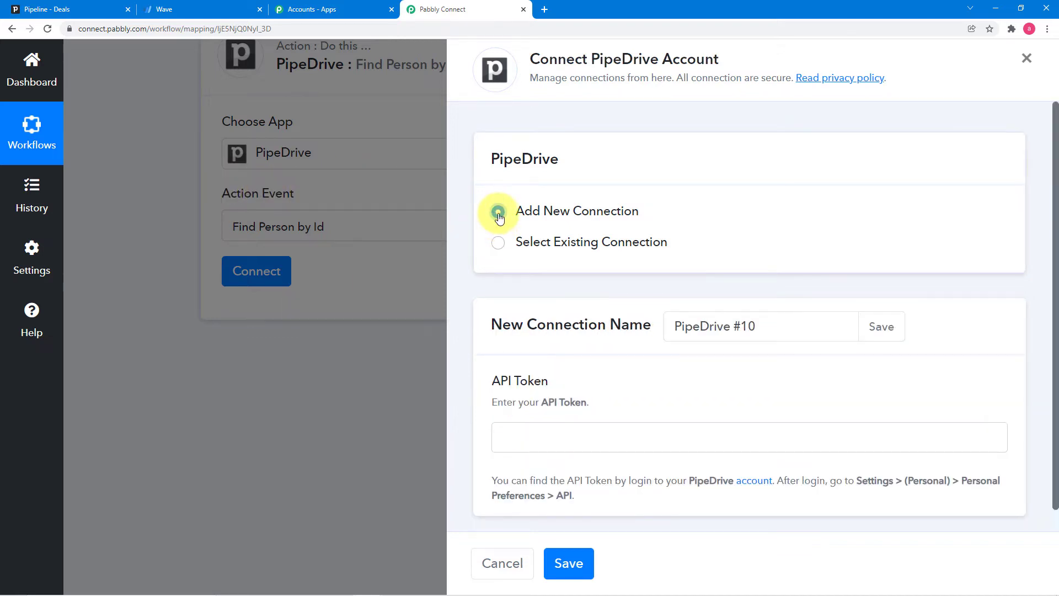
pyautogui.scroll(-1, 639, 454)
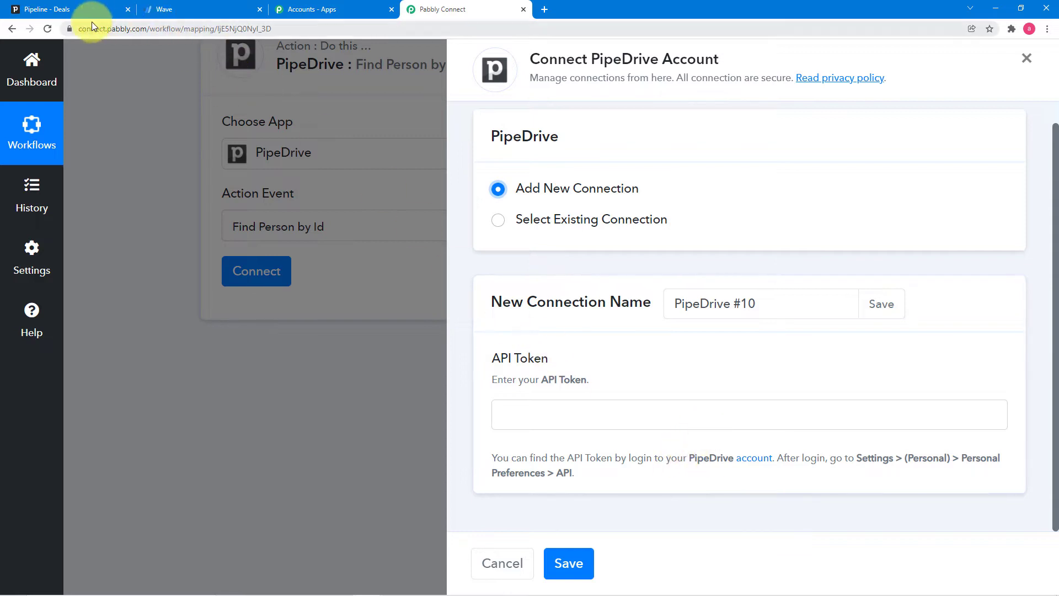
pyautogui.click(97, 9)
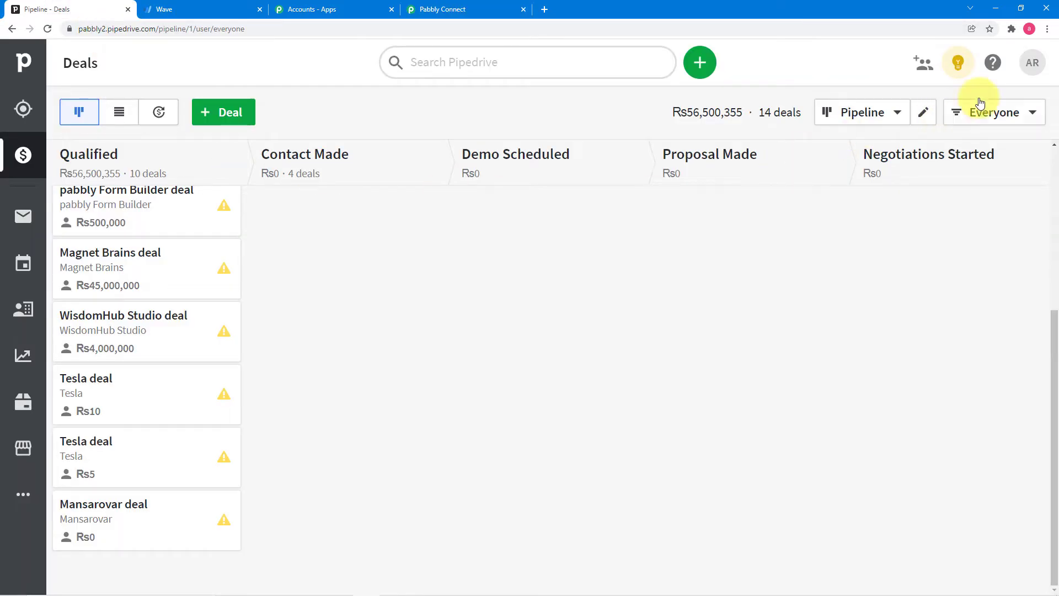
# - Copy the API token from Pipedrive's Personal preferences and bring up paste on the API Token field
pyautogui.click(1034, 78)
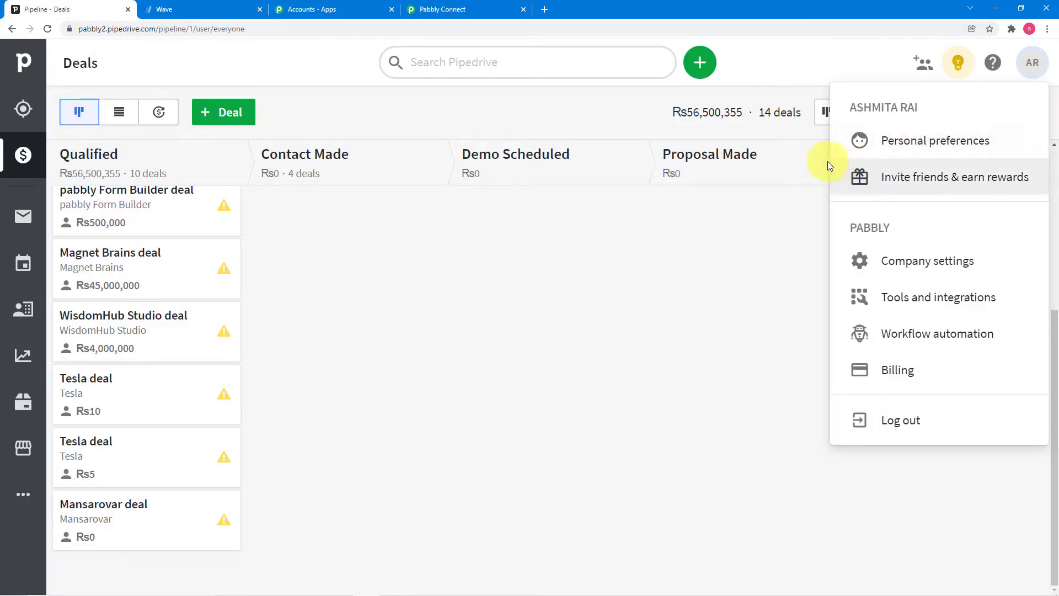
pyautogui.click(899, 140)
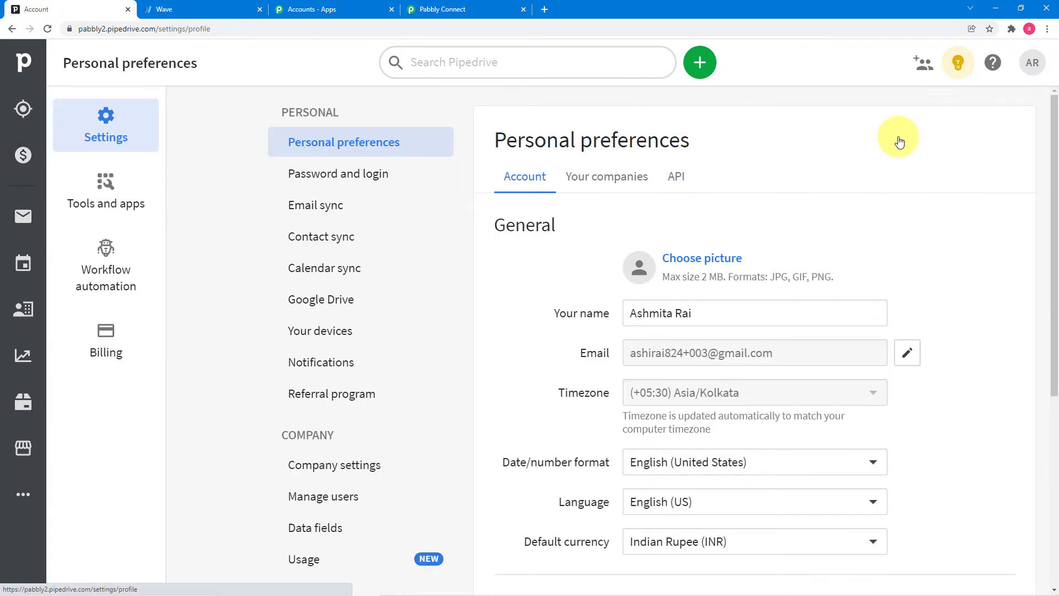
pyautogui.click(679, 176)
pyautogui.click(832, 262)
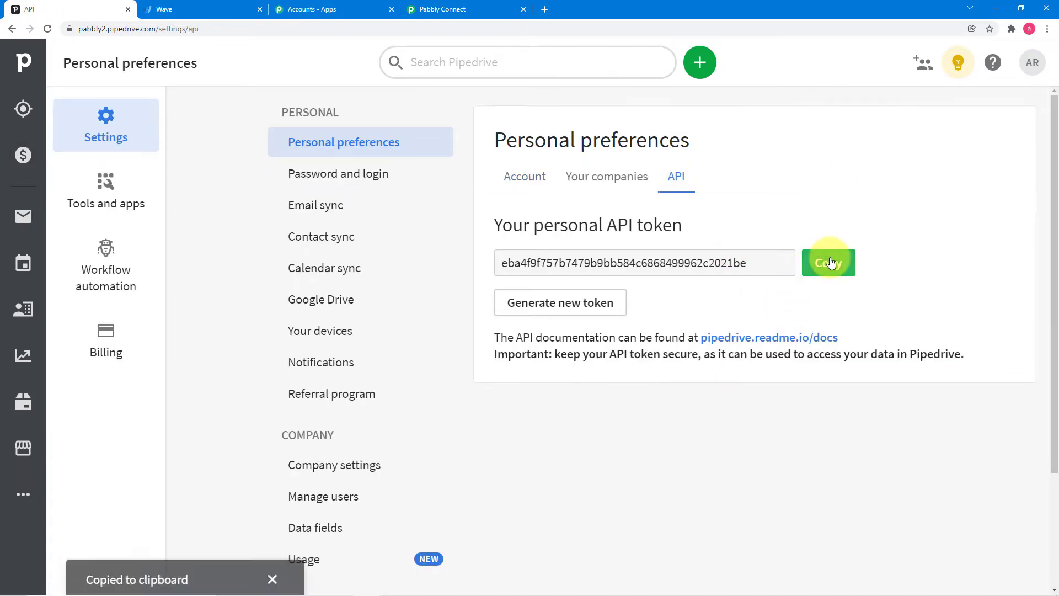
pyautogui.click(471, 9)
pyautogui.click(550, 413)
pyautogui.rightClick(550, 413)
# - Paste the token, save the PipeDrive #10 connection, and locate Current Person Id in the trigger response
pyautogui.click(579, 499)
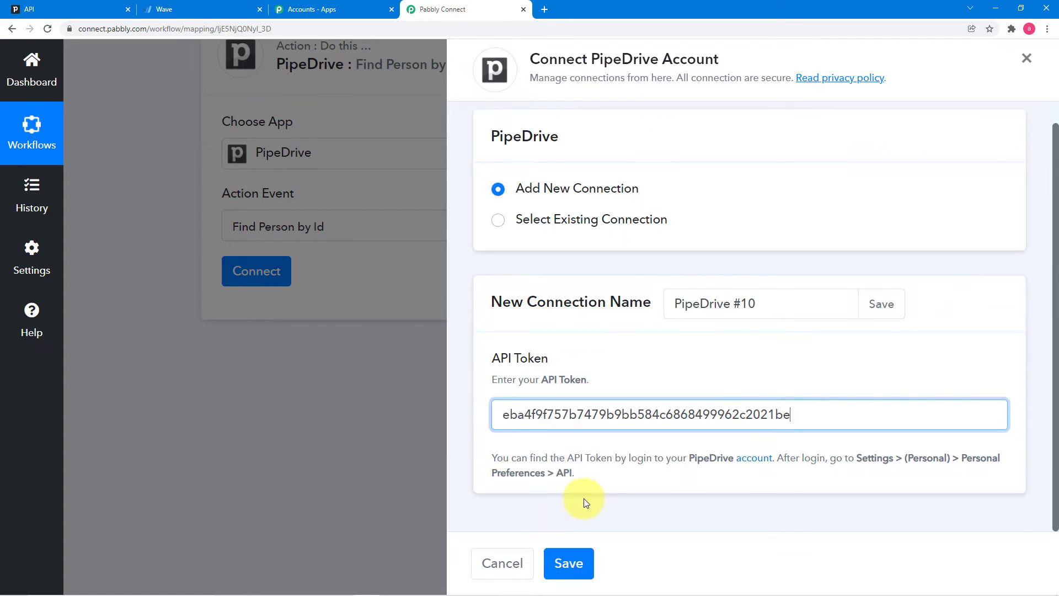
pyautogui.click(568, 562)
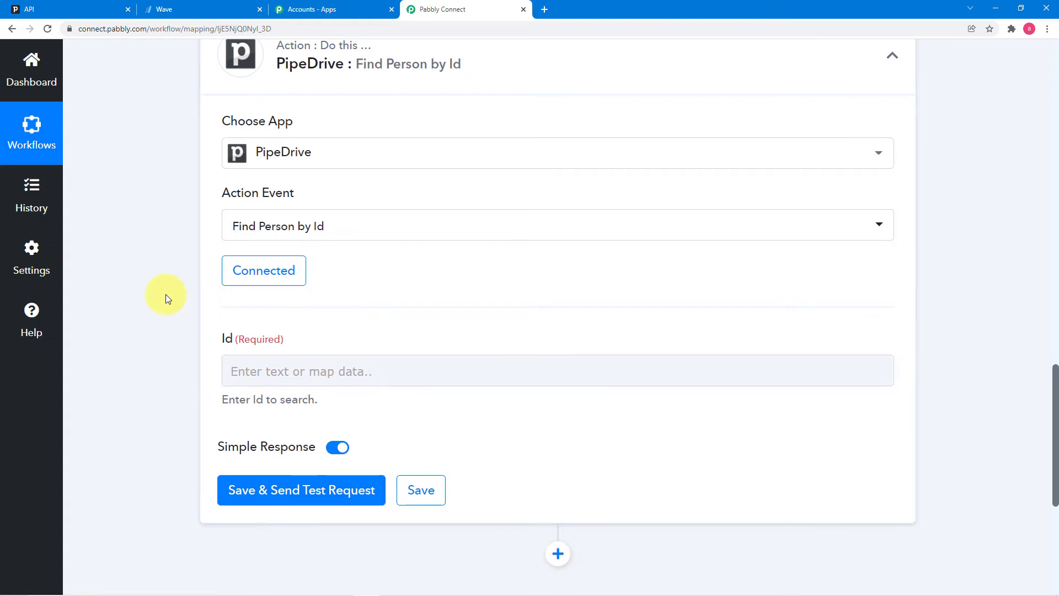
pyautogui.scroll(-3, 166, 294)
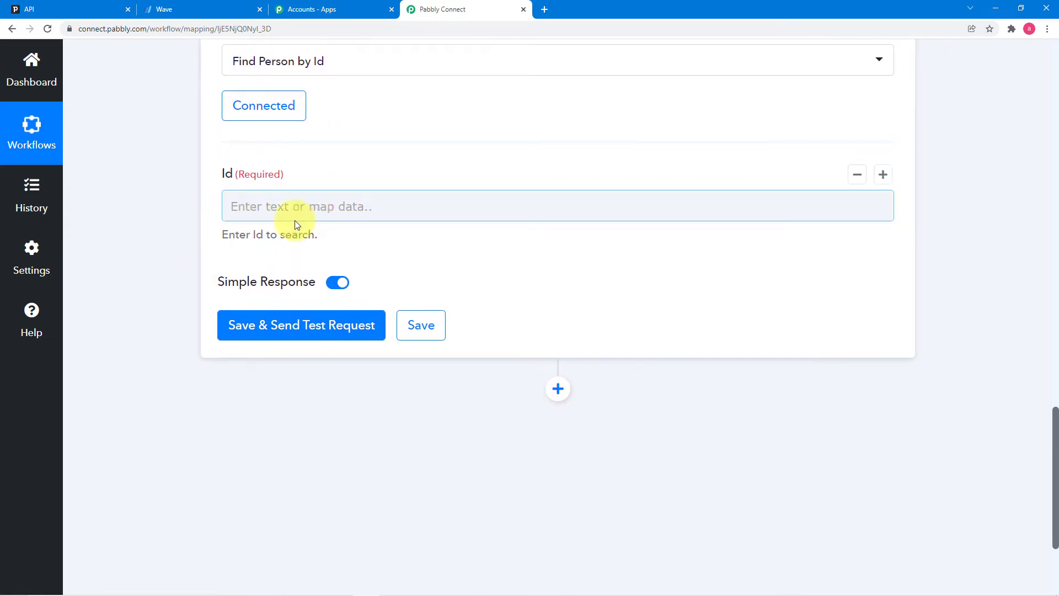
pyautogui.scroll(10, 433, 253)
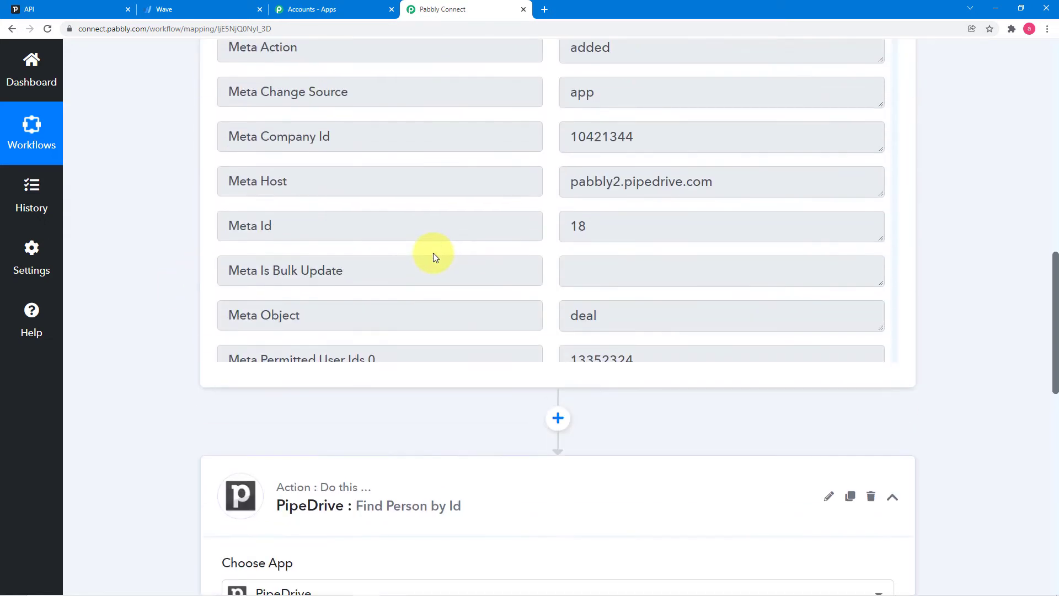
pyautogui.scroll(1, 434, 257)
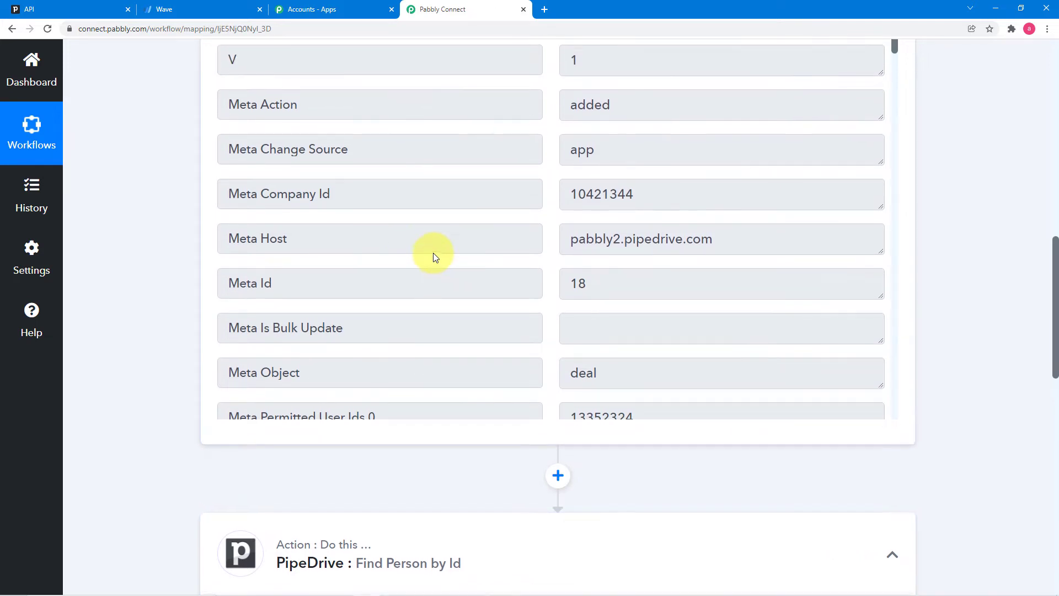
pyautogui.scroll(2, 432, 257)
pyautogui.scroll(-7, 412, 268)
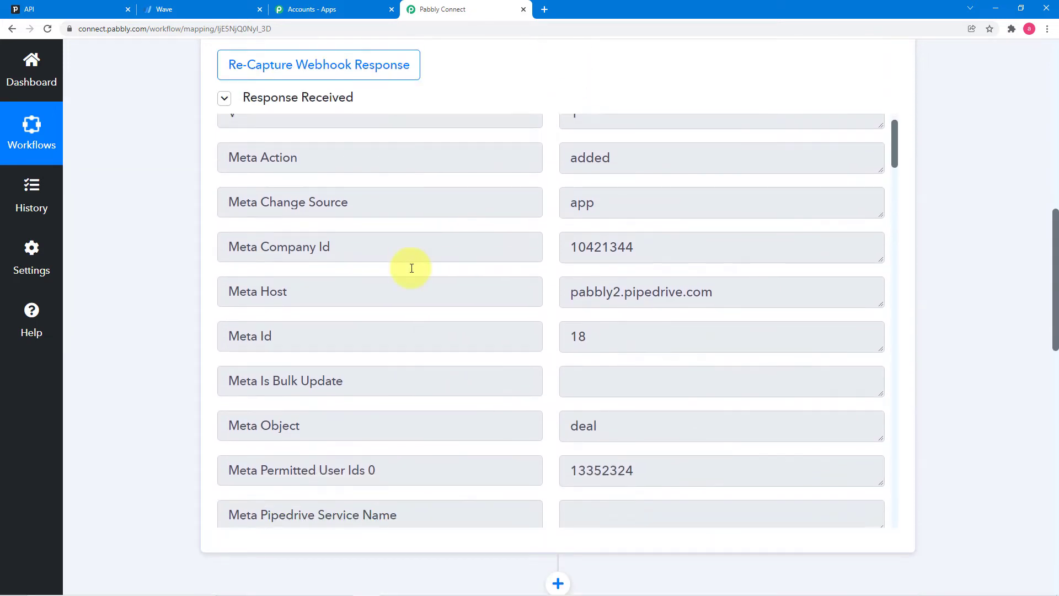
pyautogui.scroll(-7, 410, 270)
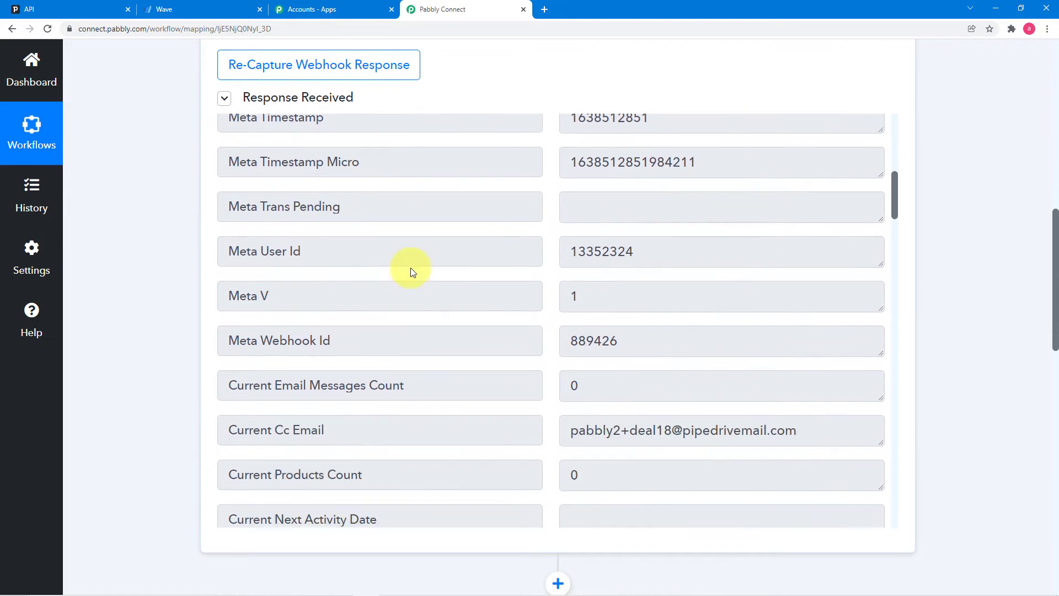
pyautogui.scroll(-2, 412, 268)
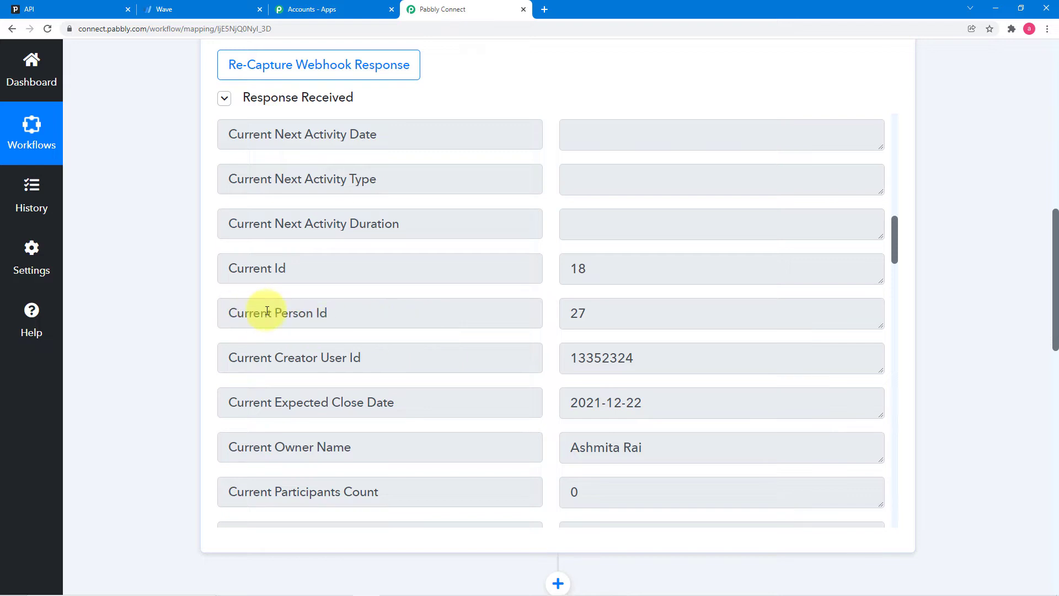
pyautogui.scroll(-7, 184, 298)
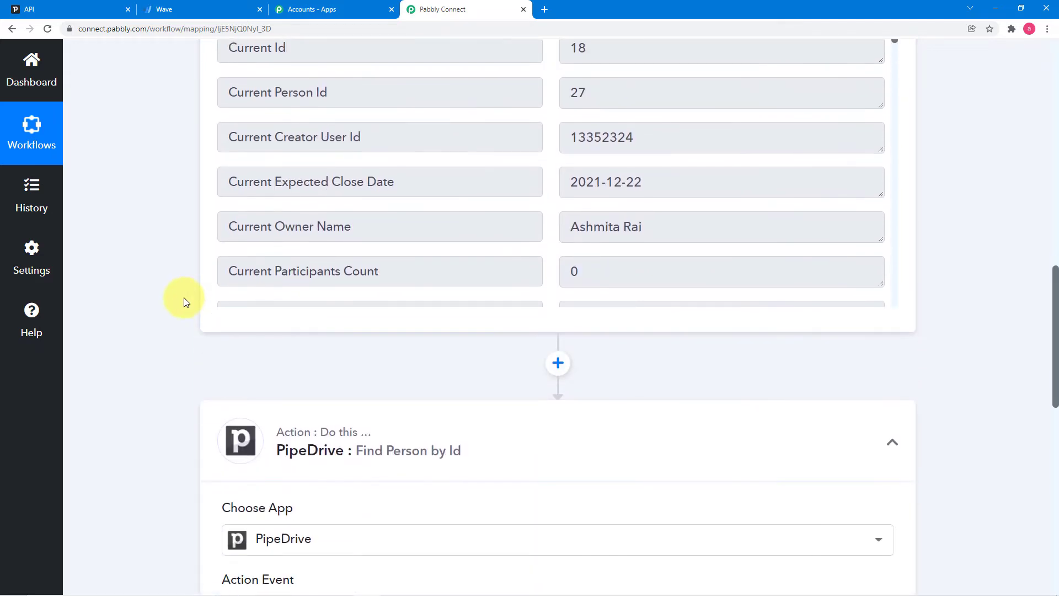
pyautogui.scroll(-6, 184, 296)
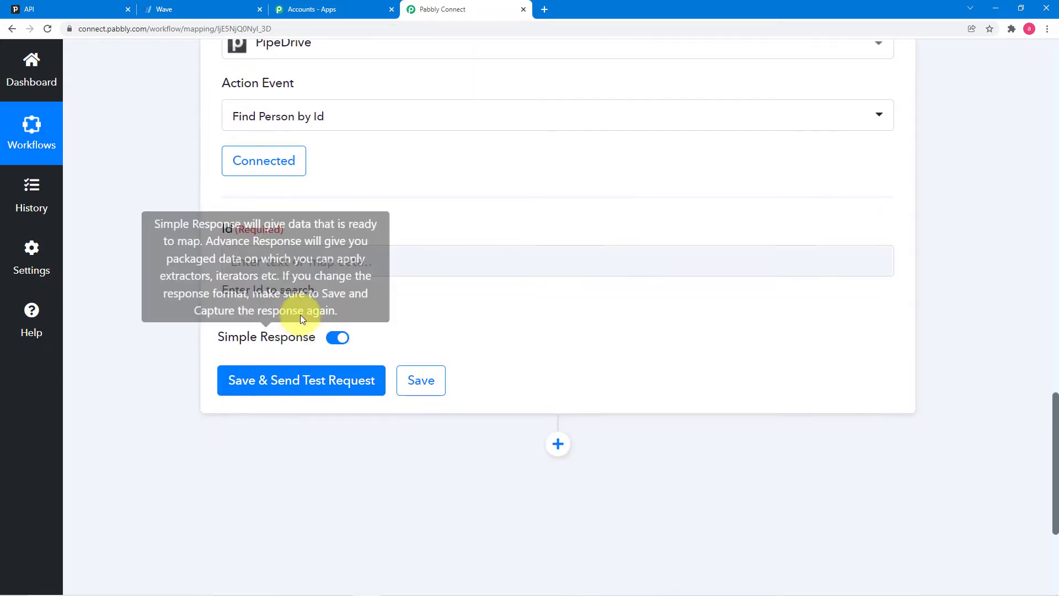
# - Map the New Deal trigger's Current Person Id (27) into the Id field and send a test request
pyautogui.click(307, 263)
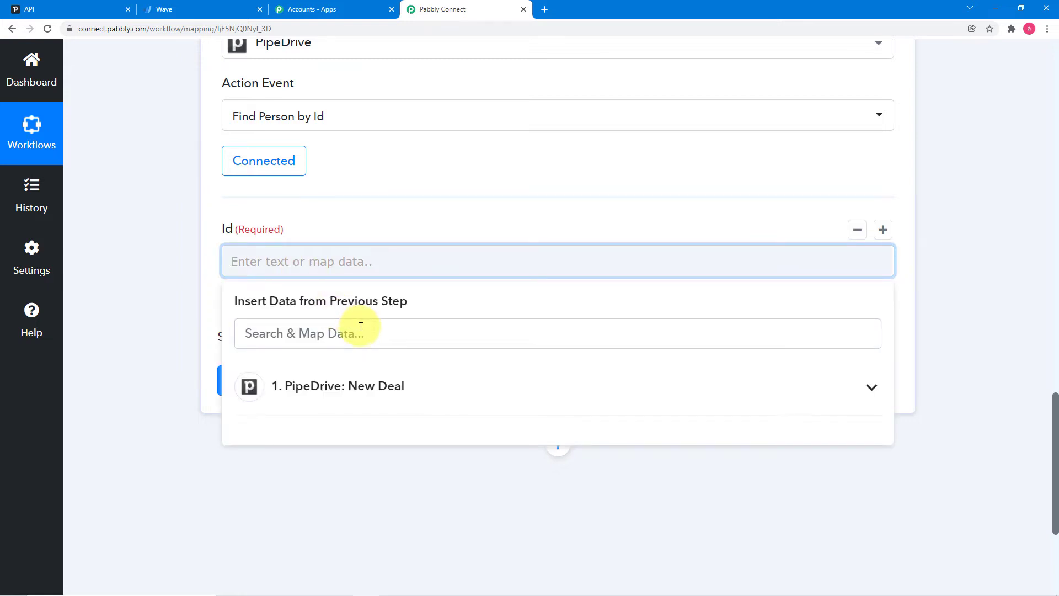
pyautogui.scroll(-2, 374, 371)
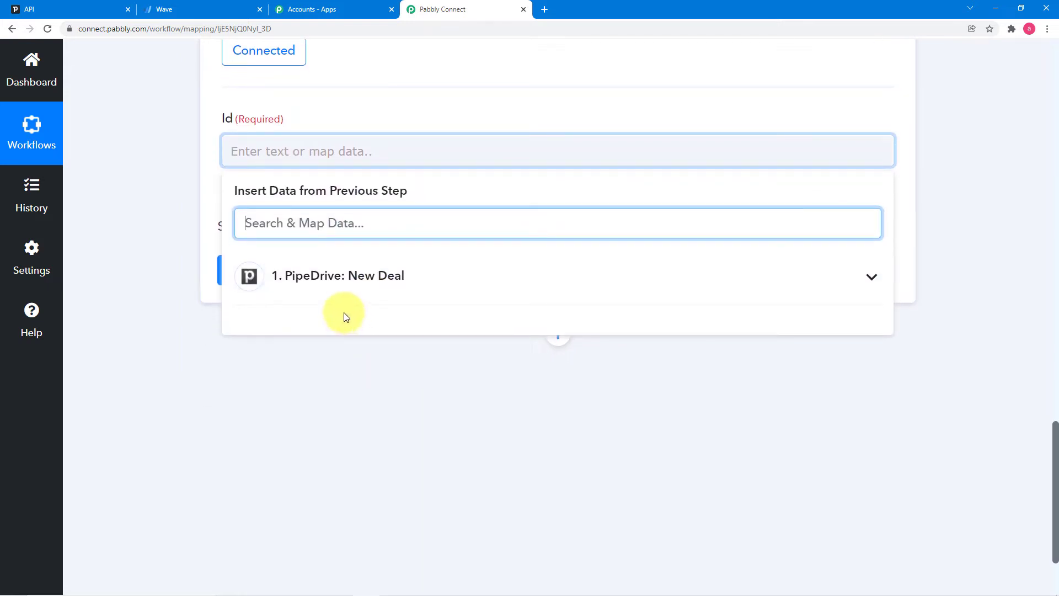
pyautogui.click(388, 291)
pyautogui.scroll(-1, 429, 392)
pyautogui.scroll(-6, 431, 393)
pyautogui.scroll(-6, 430, 393)
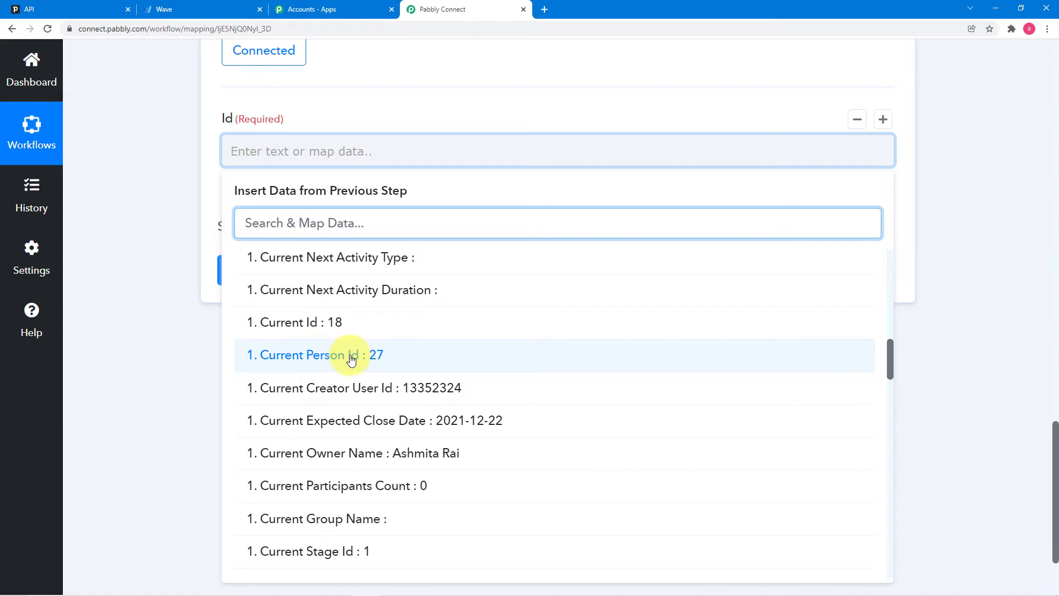
pyautogui.click(352, 359)
pyautogui.click(154, 264)
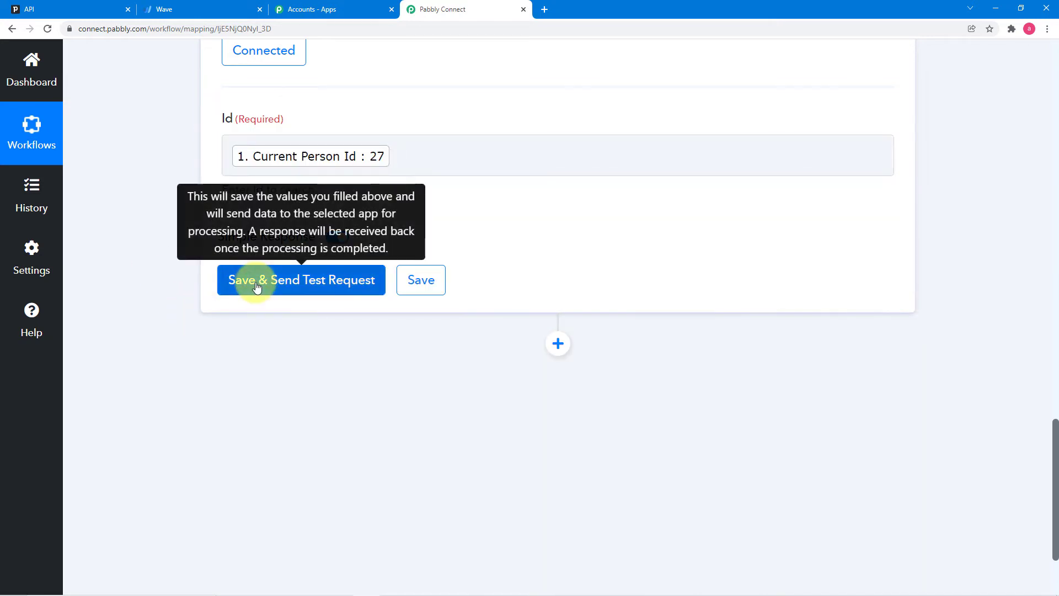
pyautogui.click(257, 286)
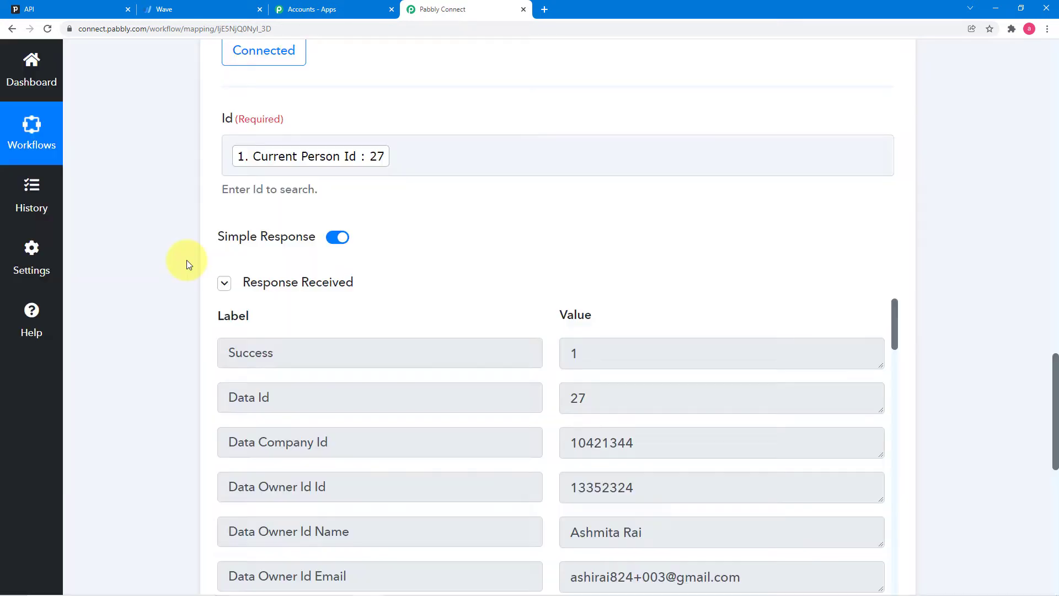
# - Review the returned person's phone, email and Mansarovar organization details in the test response
pyautogui.scroll(-1, 268, 407)
pyautogui.scroll(-1, 268, 407)
pyautogui.scroll(-8, 269, 408)
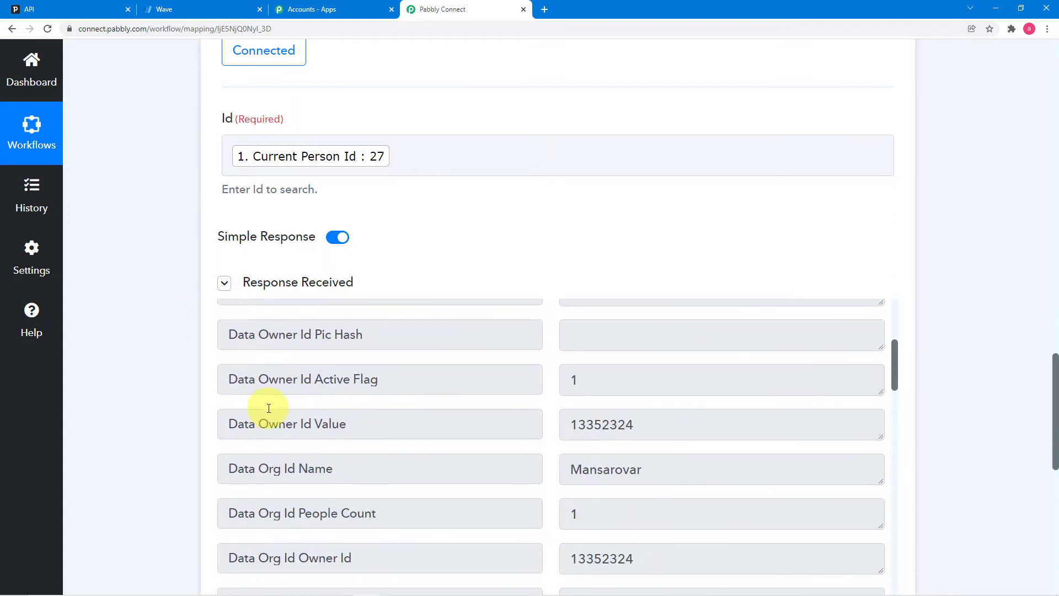
pyautogui.scroll(-7, 269, 411)
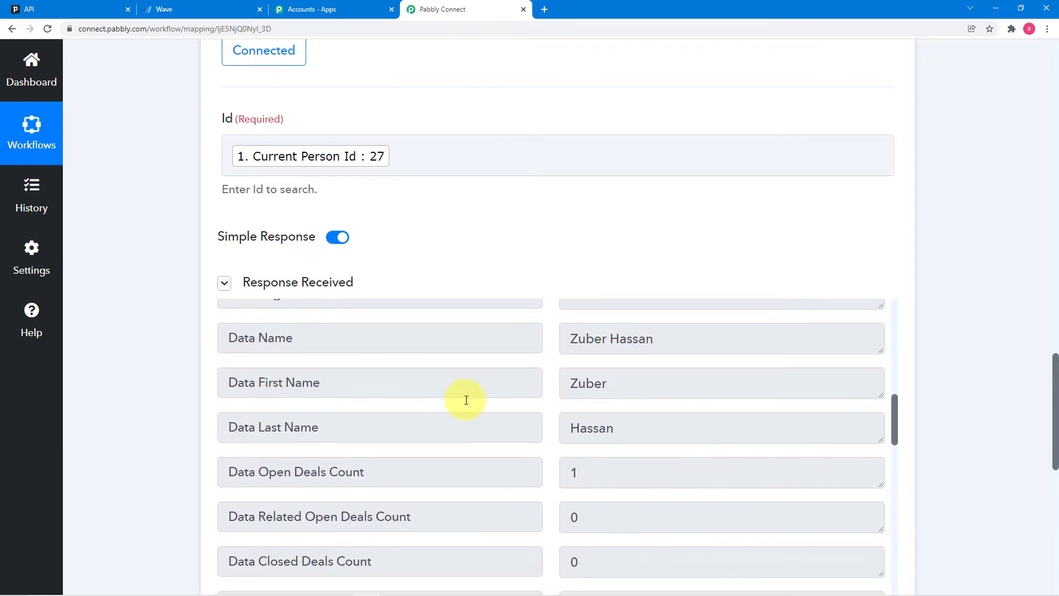
pyautogui.scroll(-4, 466, 400)
pyautogui.scroll(3, 467, 400)
pyautogui.scroll(-6, 466, 399)
pyautogui.scroll(-20, 466, 400)
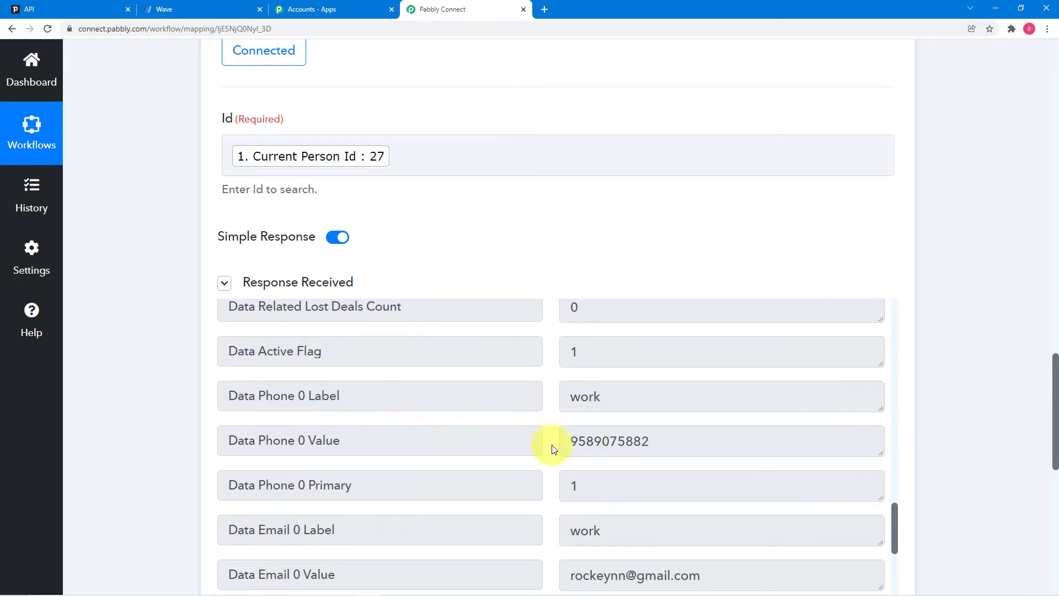
pyautogui.scroll(-6, 552, 446)
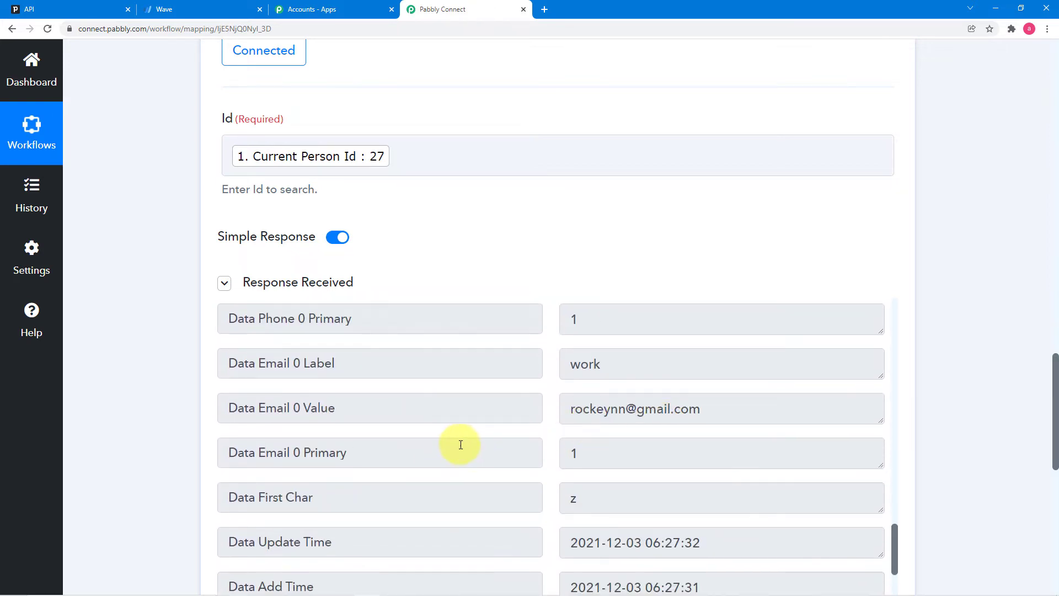
pyautogui.scroll(-20, 461, 445)
pyautogui.scroll(-8, 460, 445)
pyautogui.scroll(-3, 138, 349)
pyautogui.scroll(-6, 138, 350)
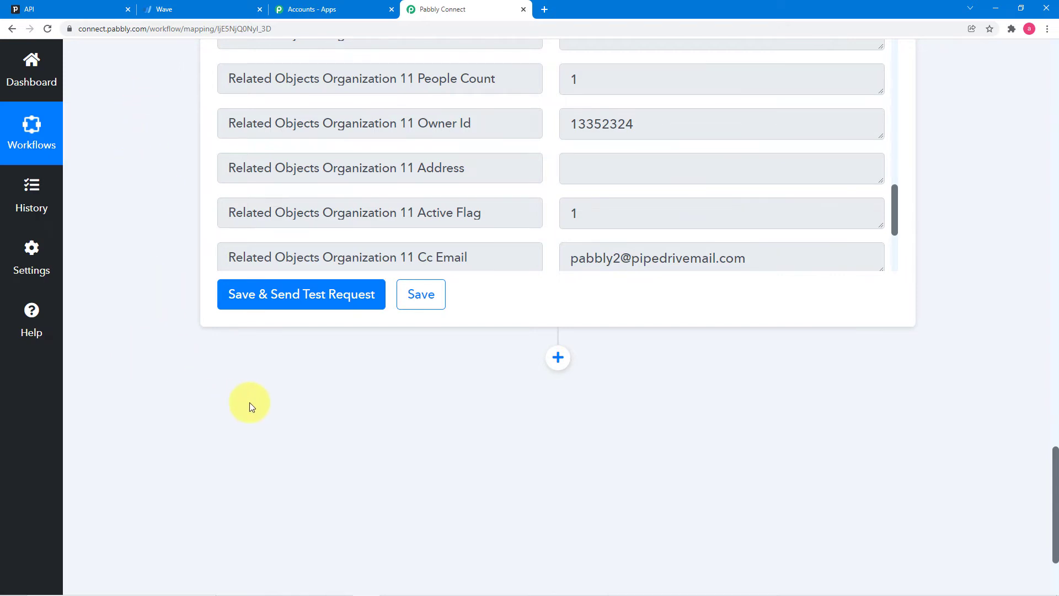
pyautogui.click(170, 11)
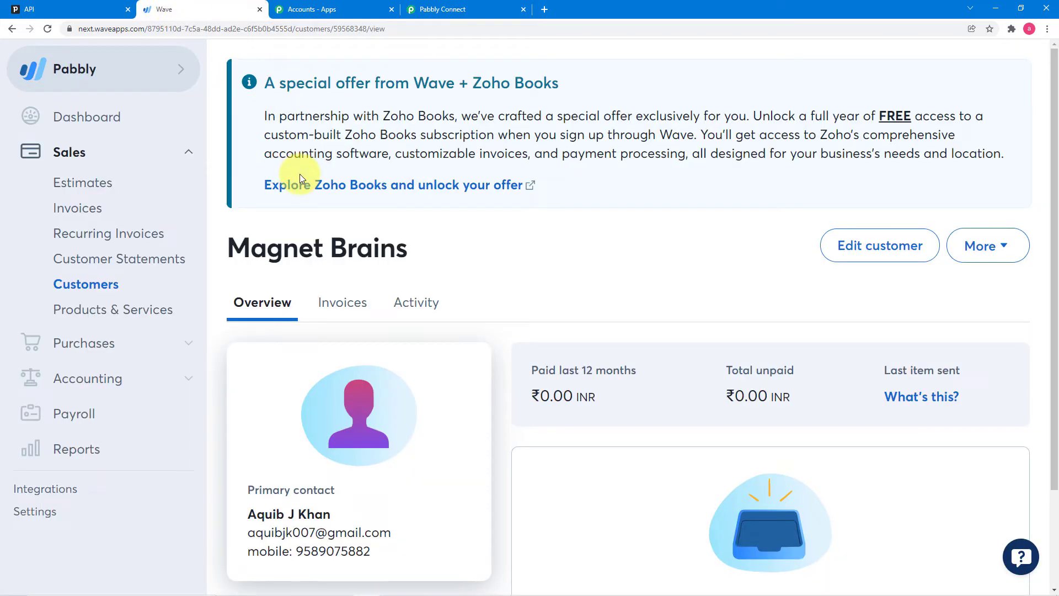
# - Open Wave's Sales > Customers list showing all 54 customers
pyautogui.click(103, 287)
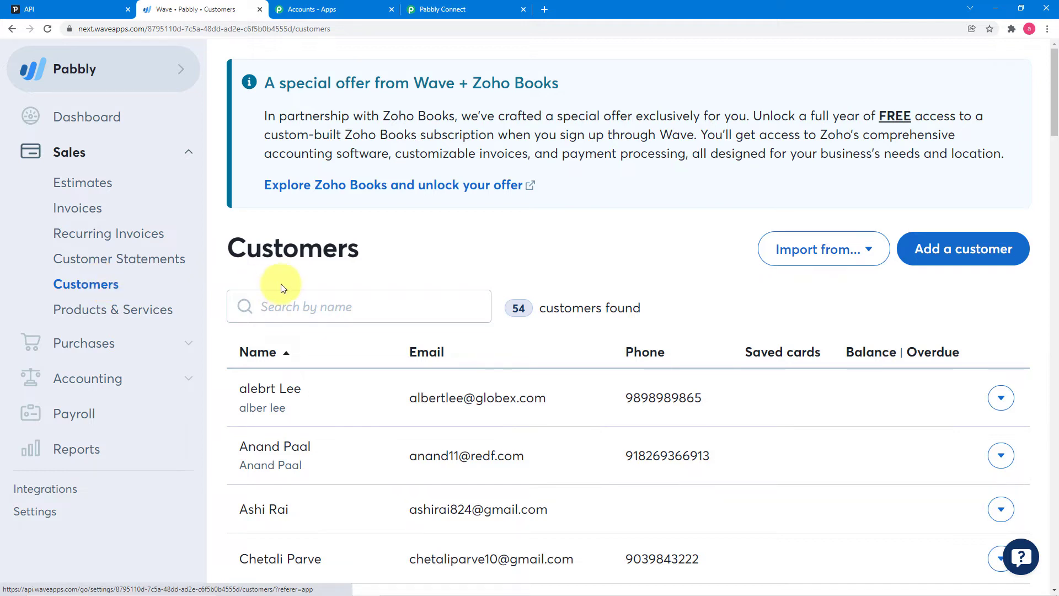
# - Add a Wave action step with the Get Customer by Email event and open its connection panel
pyautogui.click(465, 12)
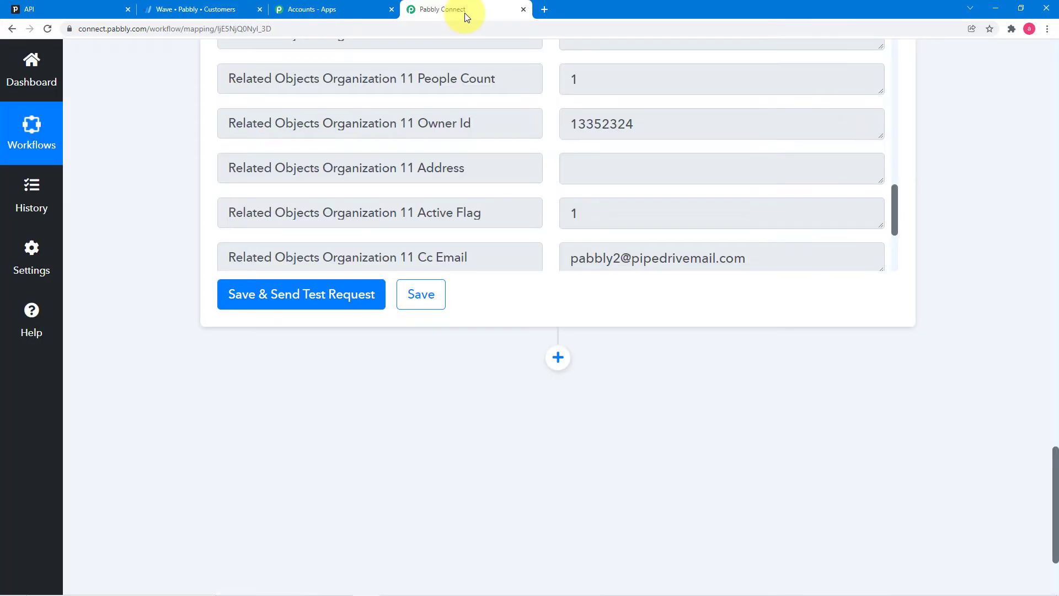
pyautogui.scroll(-3, 519, 293)
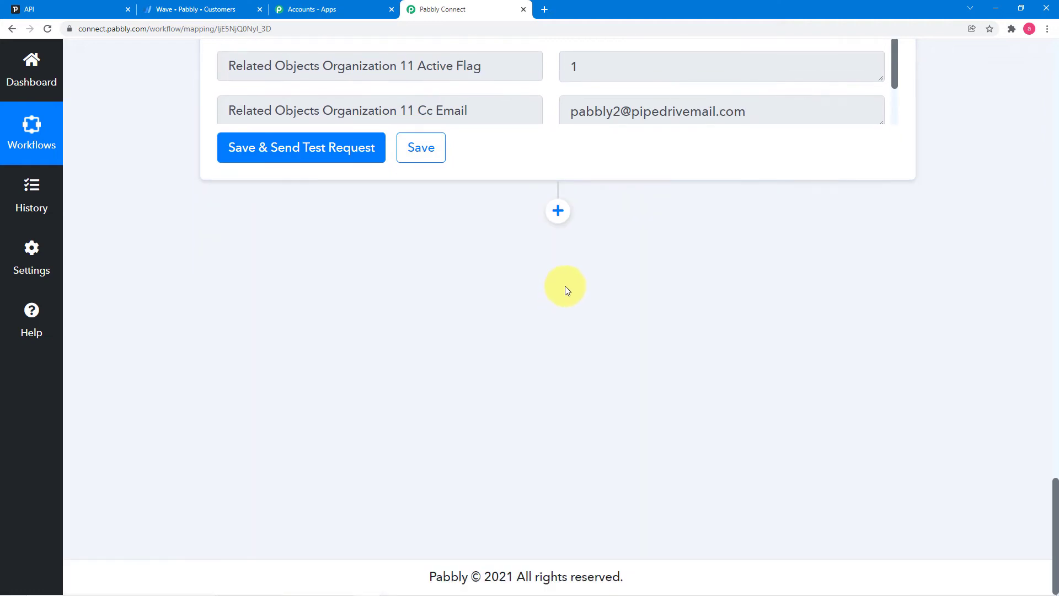
pyautogui.click(558, 220)
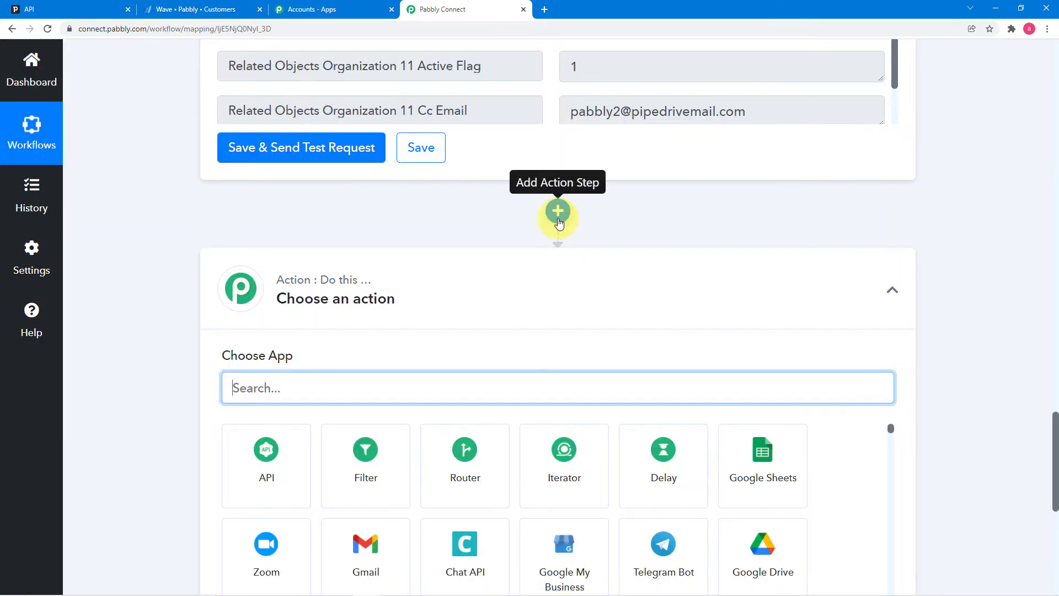
pyautogui.write('wa')
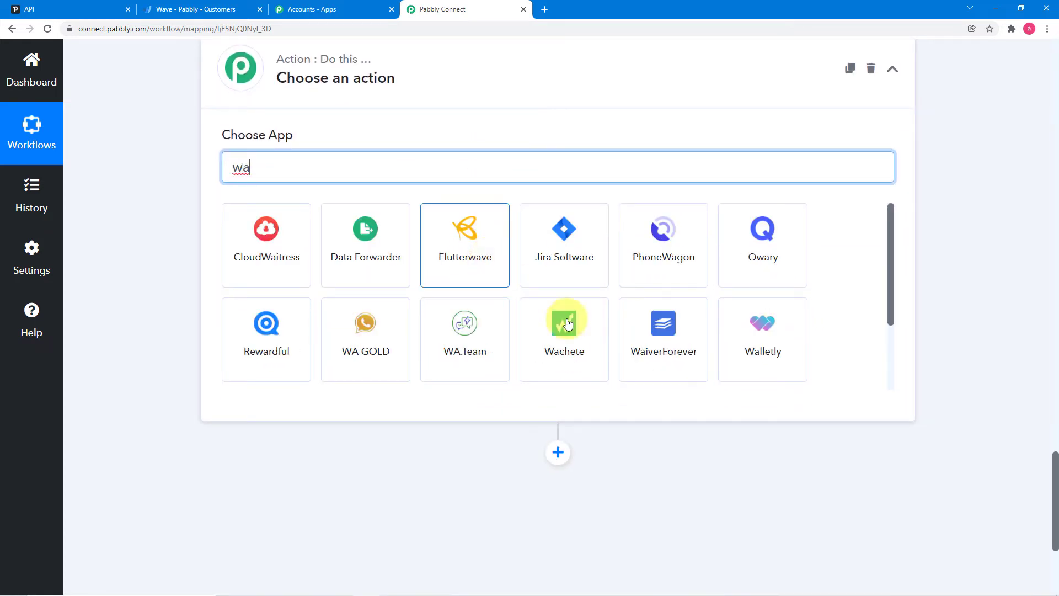
pyautogui.write('v')
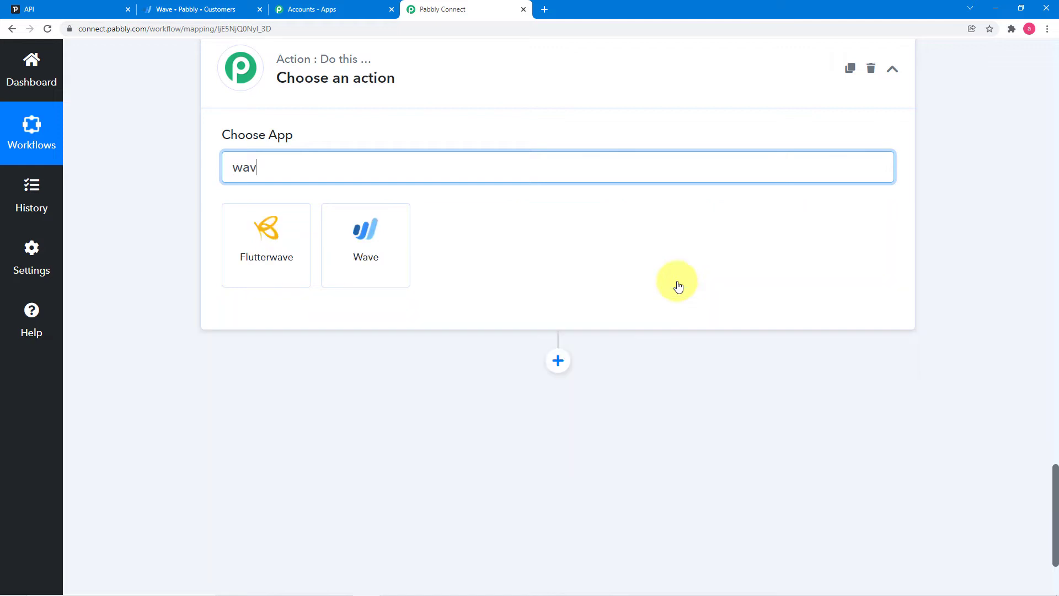
pyautogui.click(384, 237)
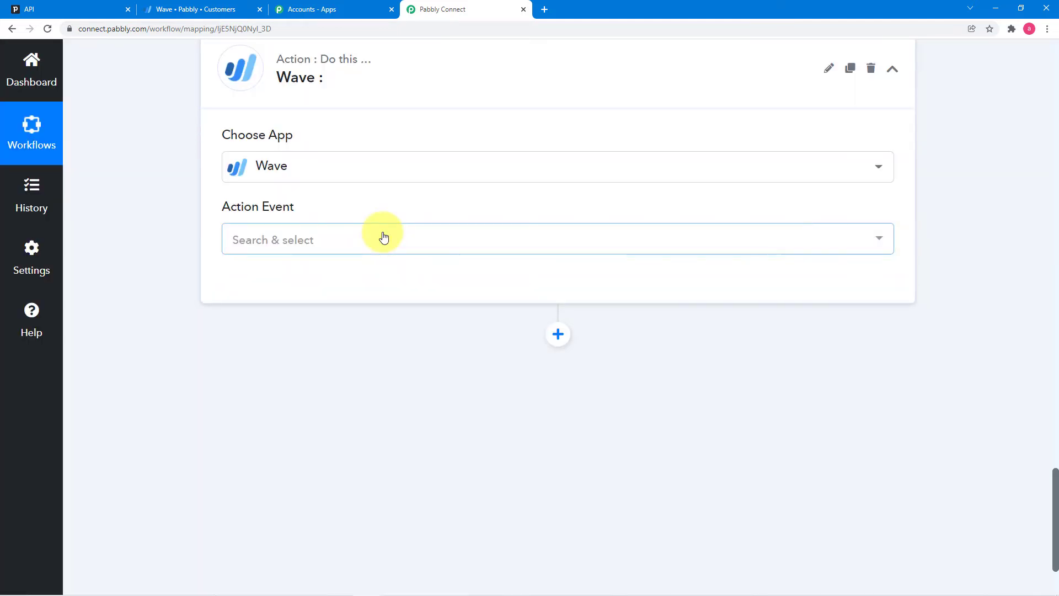
pyautogui.click(384, 238)
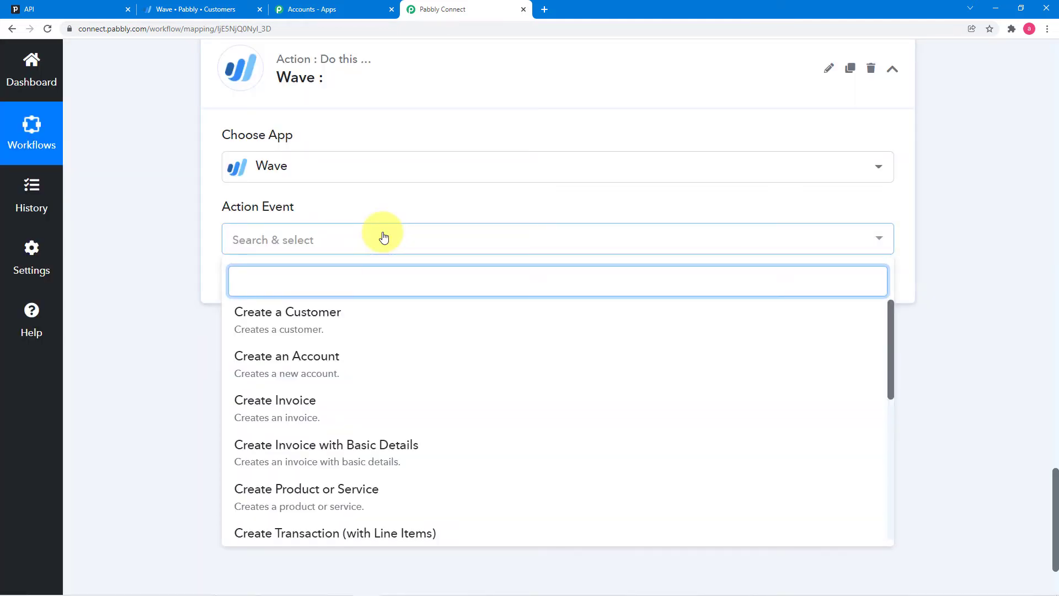
pyautogui.scroll(-1, 394, 345)
pyautogui.scroll(-4, 395, 345)
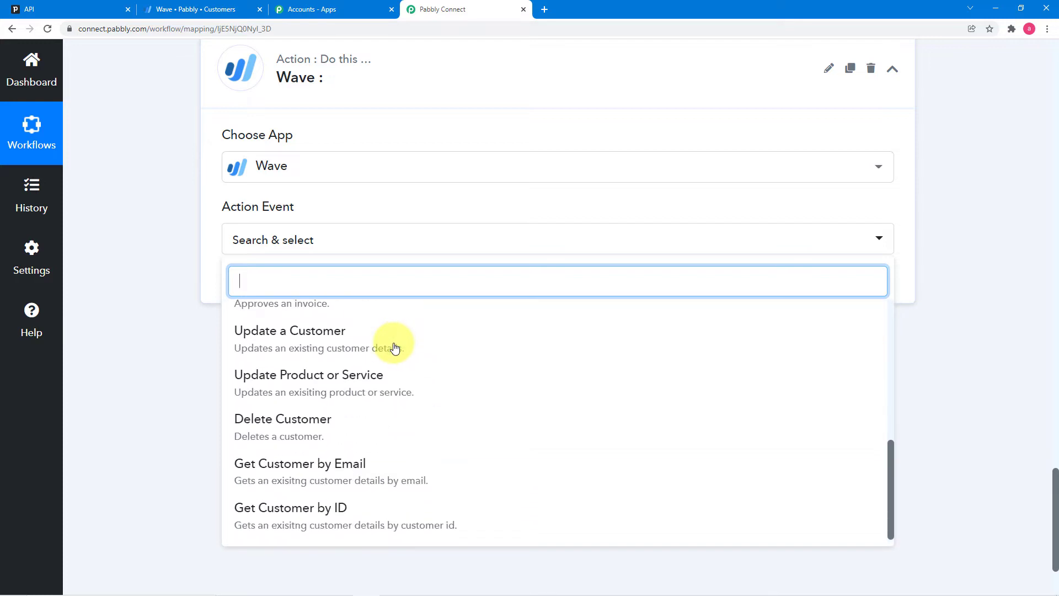
pyautogui.click(344, 476)
pyautogui.click(256, 284)
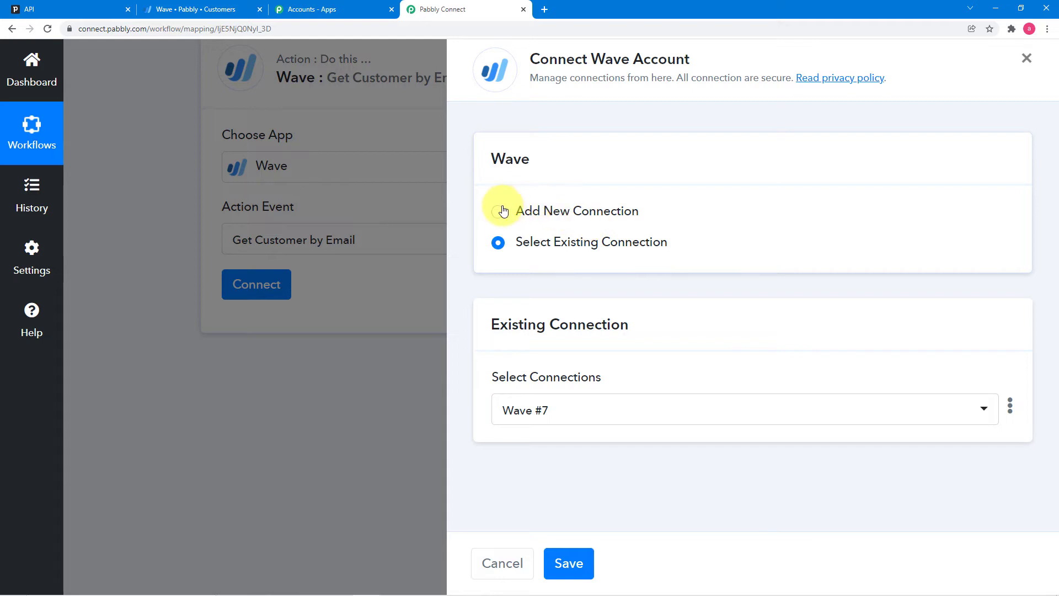
# - Add a new Wave connection and allow Pabbly Connect access in the Wave consent popup
pyautogui.click(499, 212)
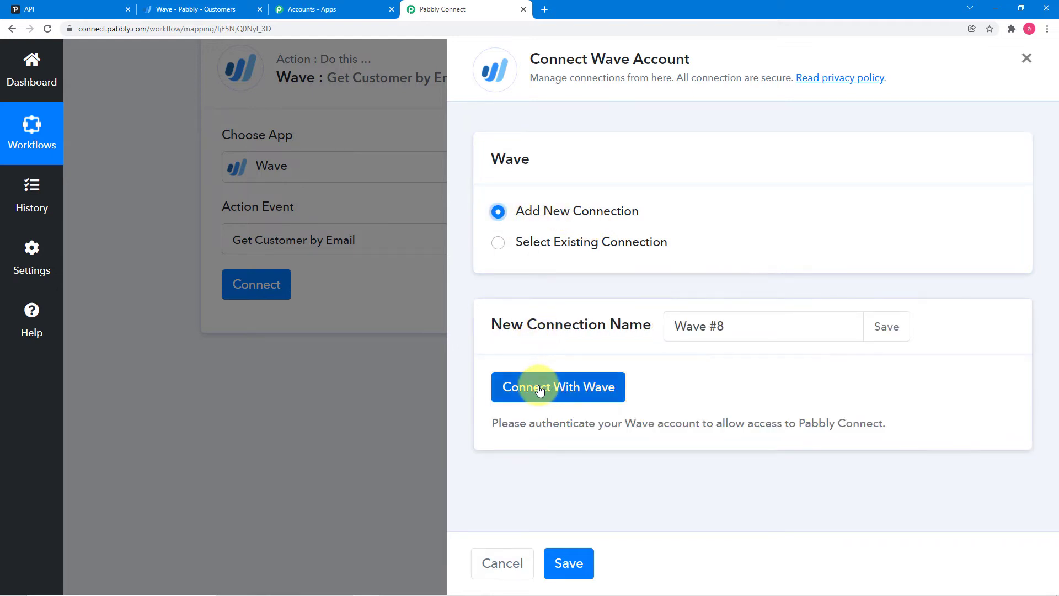
pyautogui.click(539, 387)
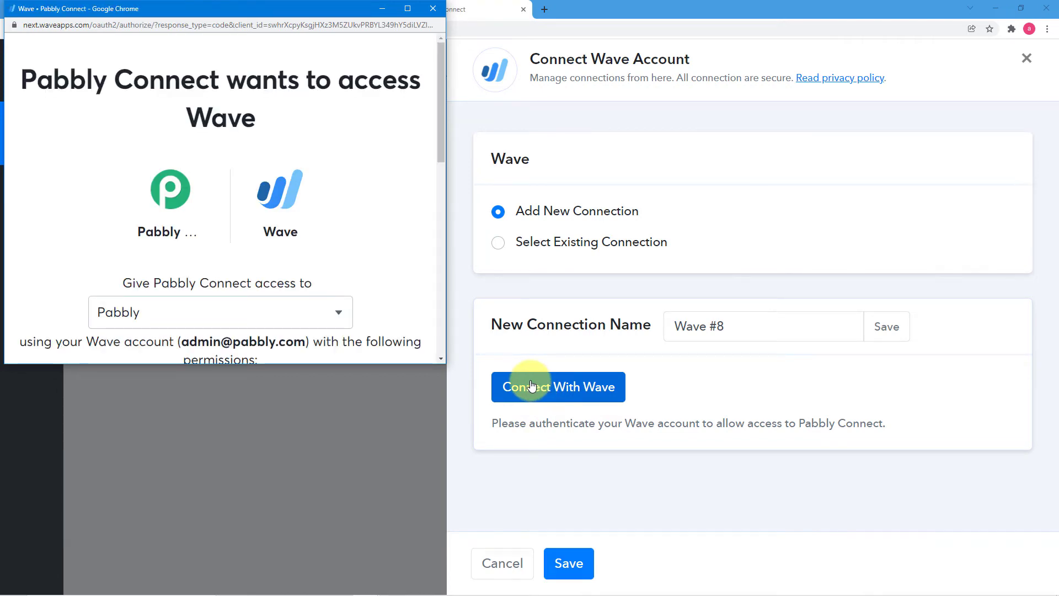
pyautogui.moveTo(275, 9); pyautogui.dragTo(478, 125)
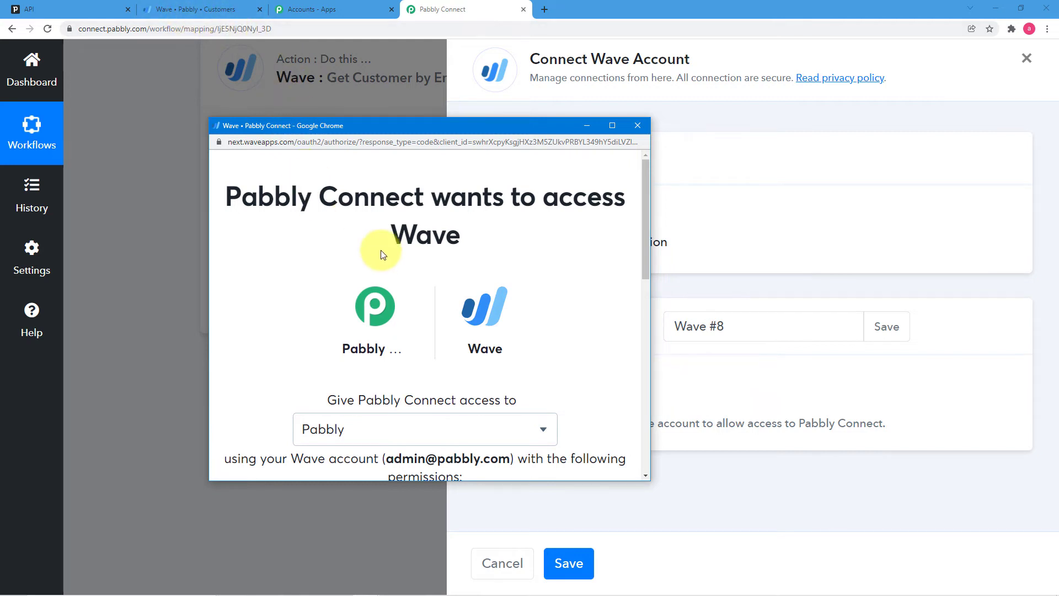
pyautogui.scroll(-5, 382, 253)
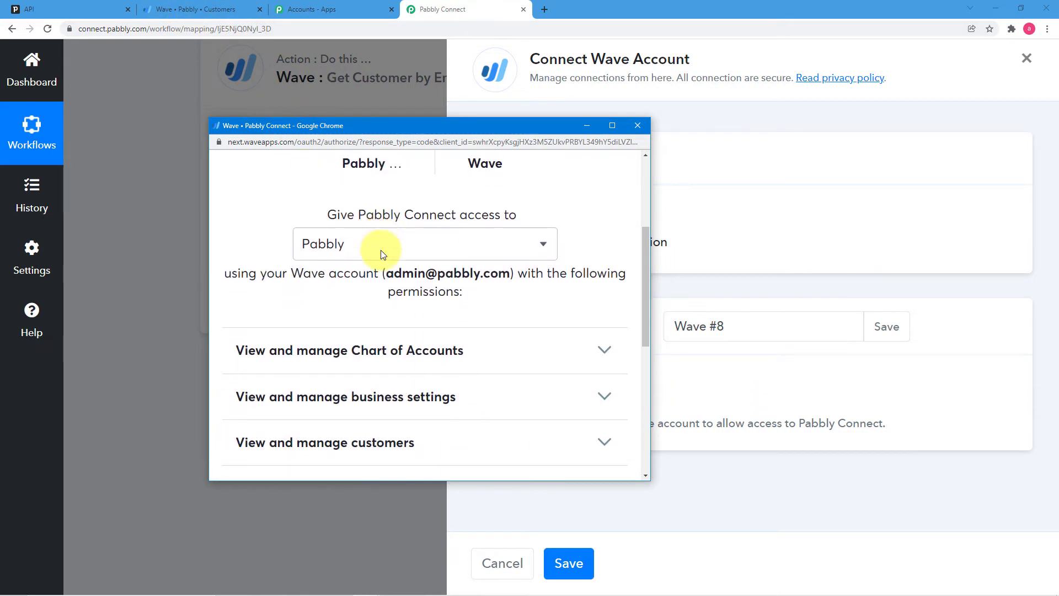
pyautogui.scroll(-3, 380, 251)
pyautogui.click(473, 299)
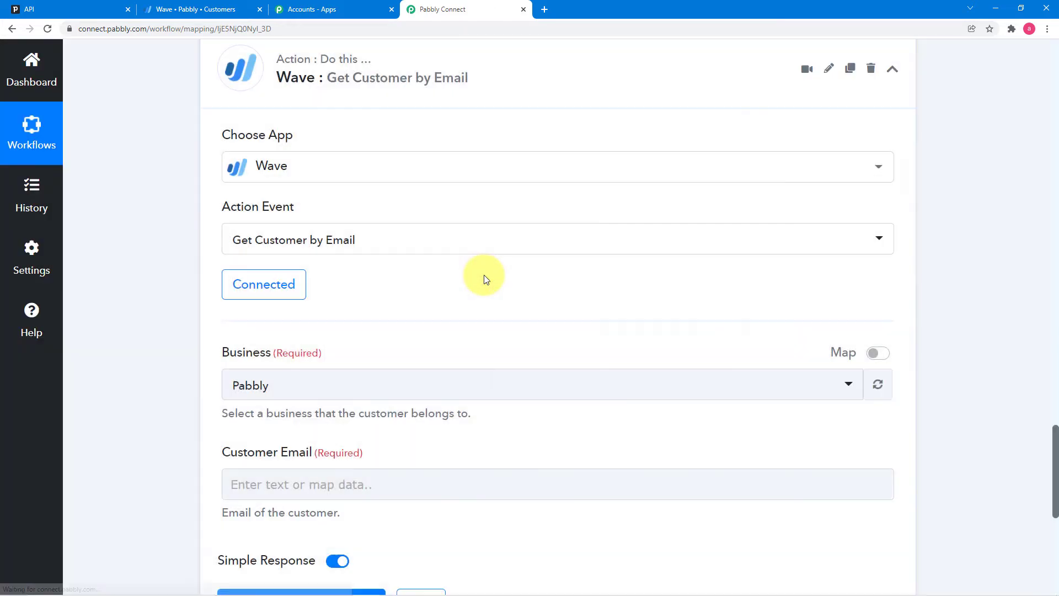
# - Set the Wave step's Business to Pabbly
pyautogui.scroll(-3, 388, 301)
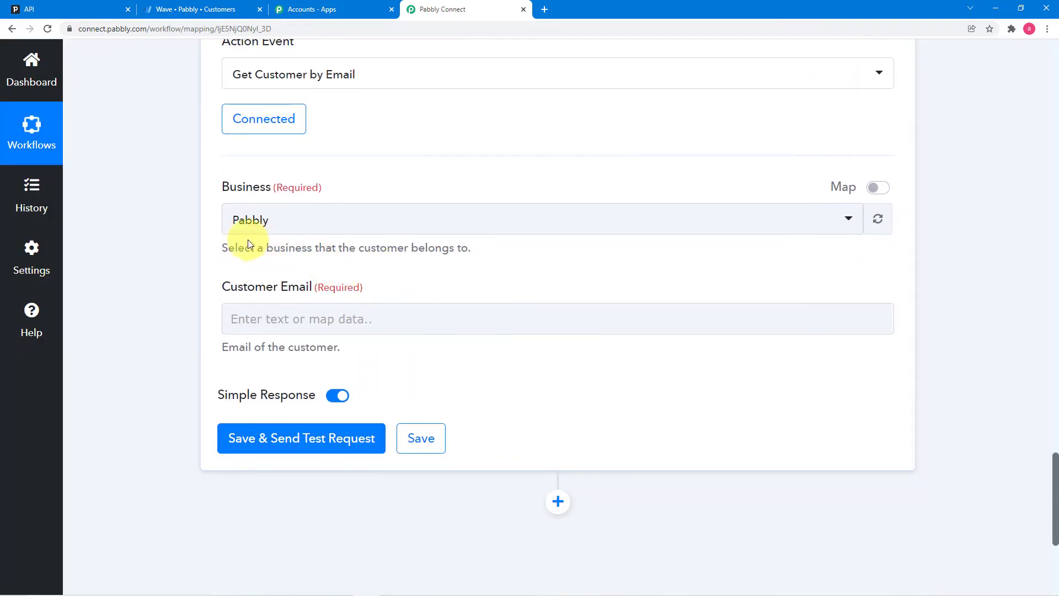
pyautogui.scroll(-2, 190, 223)
pyautogui.click(366, 113)
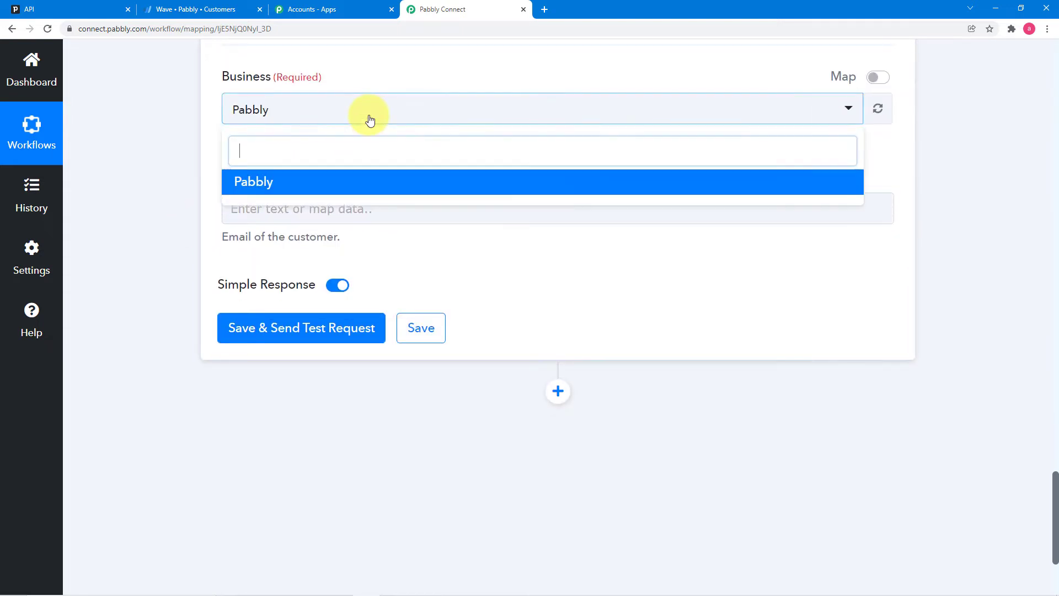
pyautogui.click(246, 187)
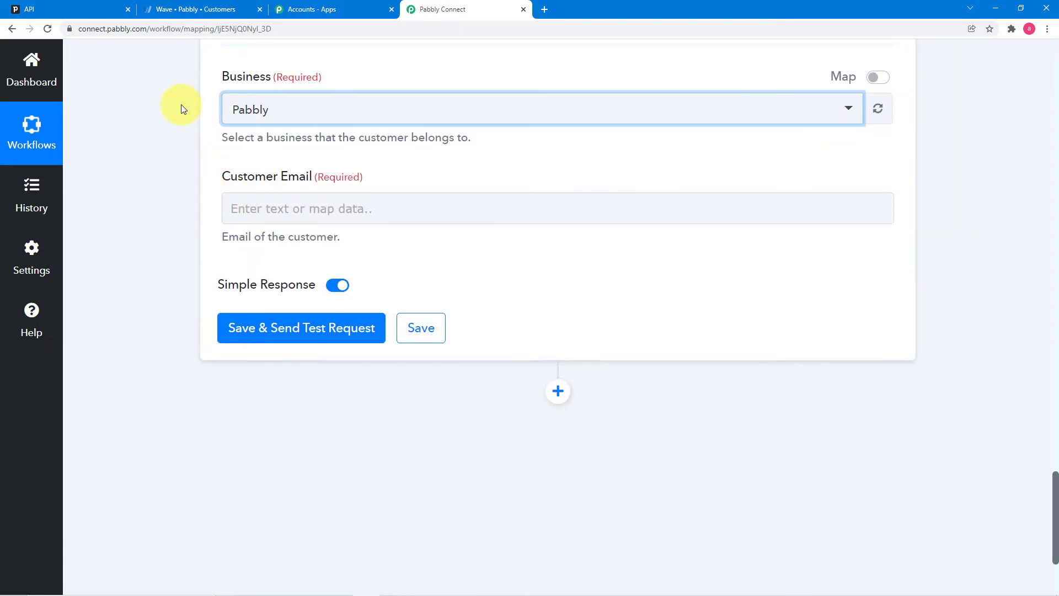
pyautogui.click(178, 10)
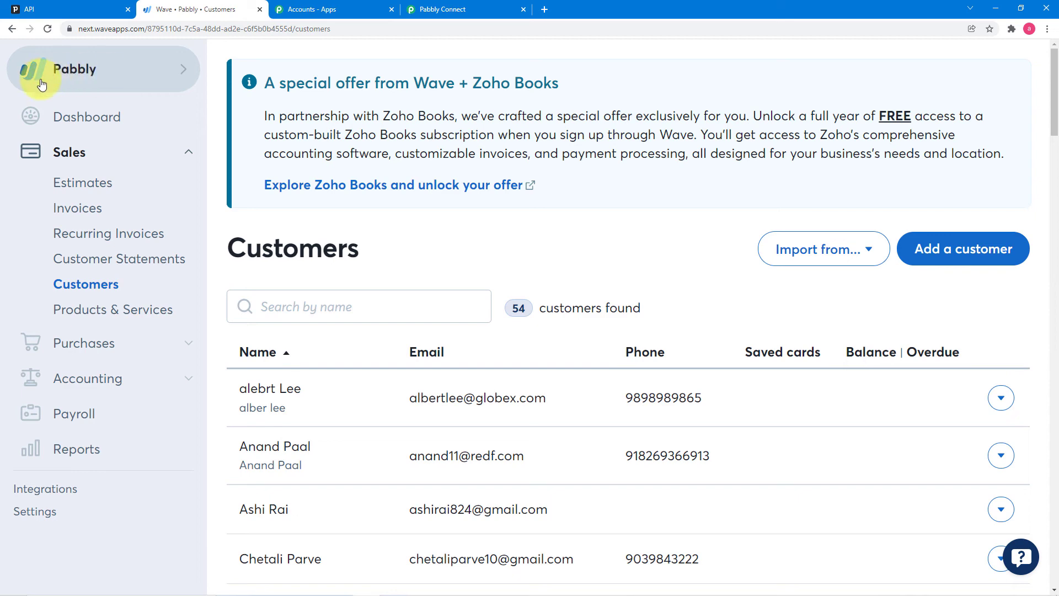
pyautogui.click(426, 10)
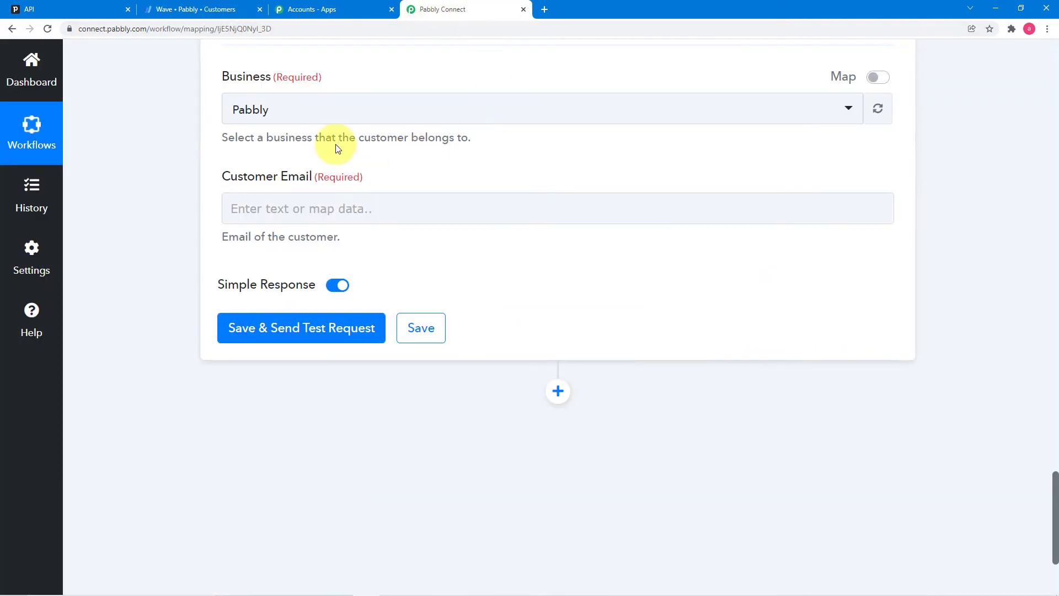
# - Map Customer Email to Data Email 0 Value from '2. PipeDrive: Find Person by Id'
pyautogui.scroll(-2, 264, 124)
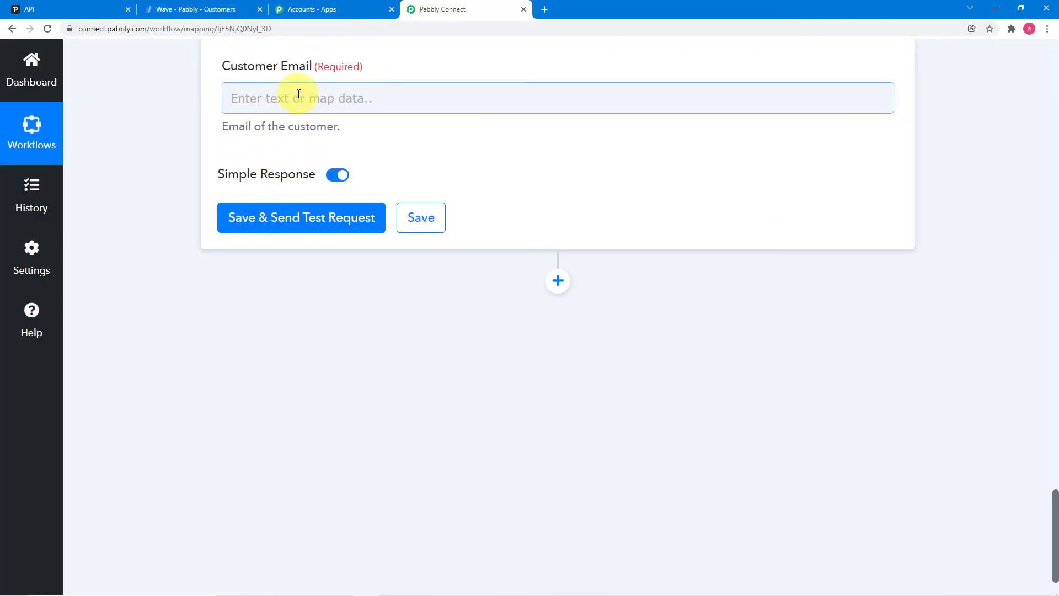
pyautogui.scroll(15, 558, 237)
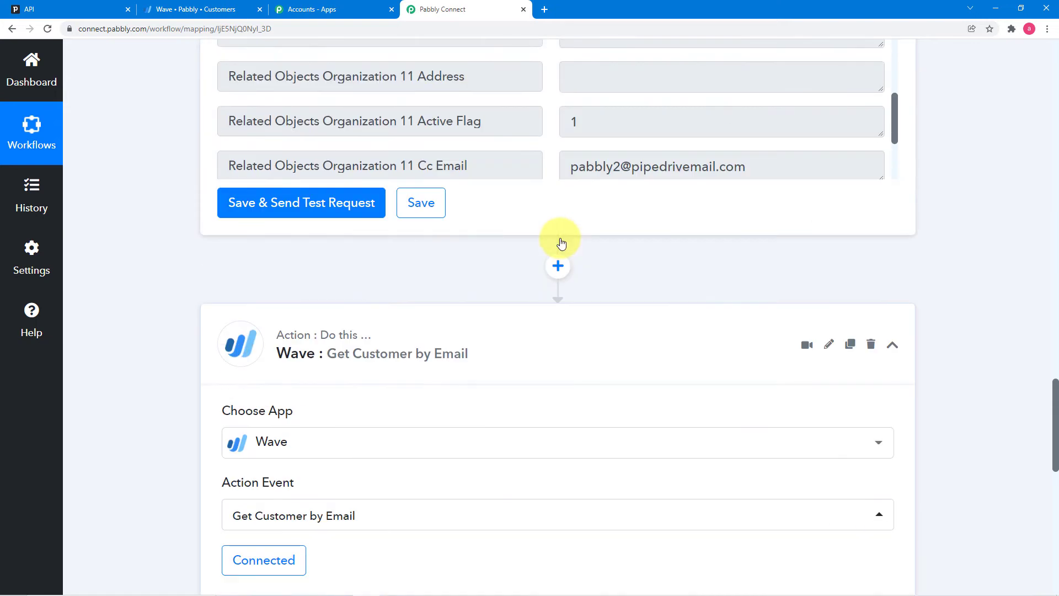
pyautogui.scroll(3, 561, 244)
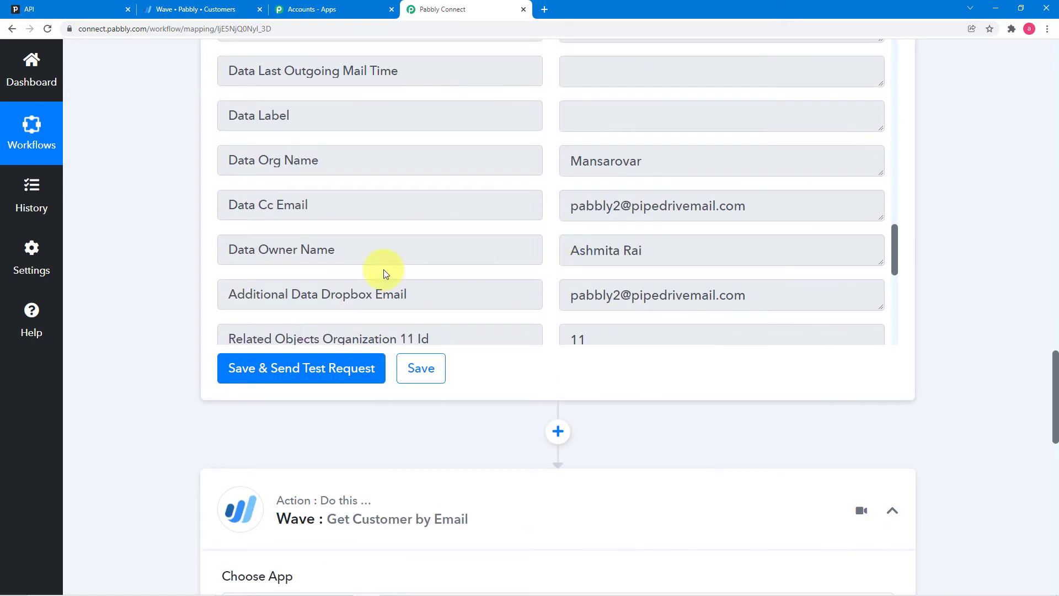
pyautogui.scroll(-10, 159, 269)
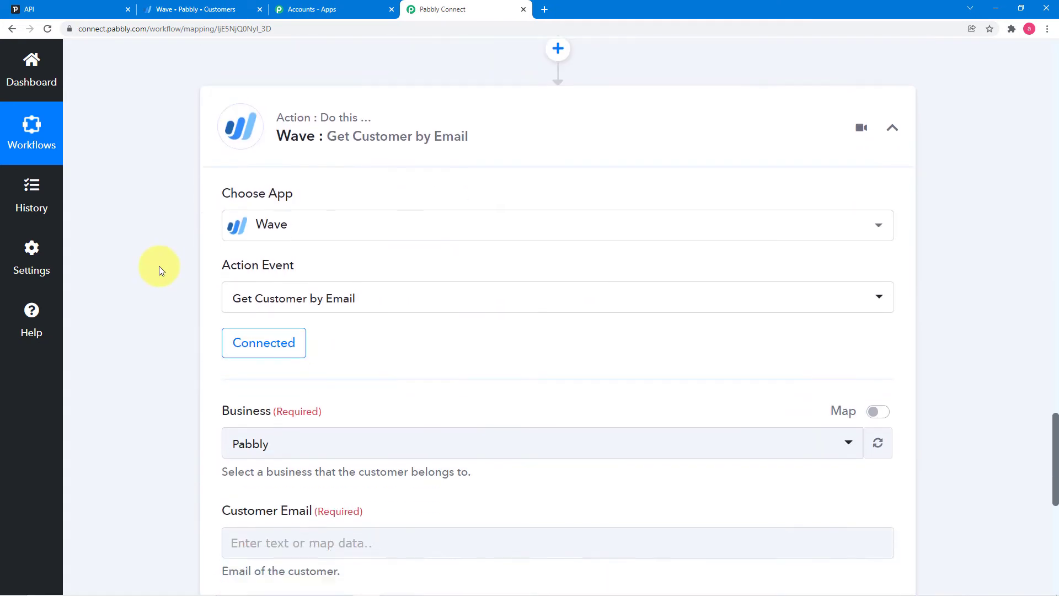
pyautogui.scroll(-3, 159, 269)
pyautogui.click(378, 215)
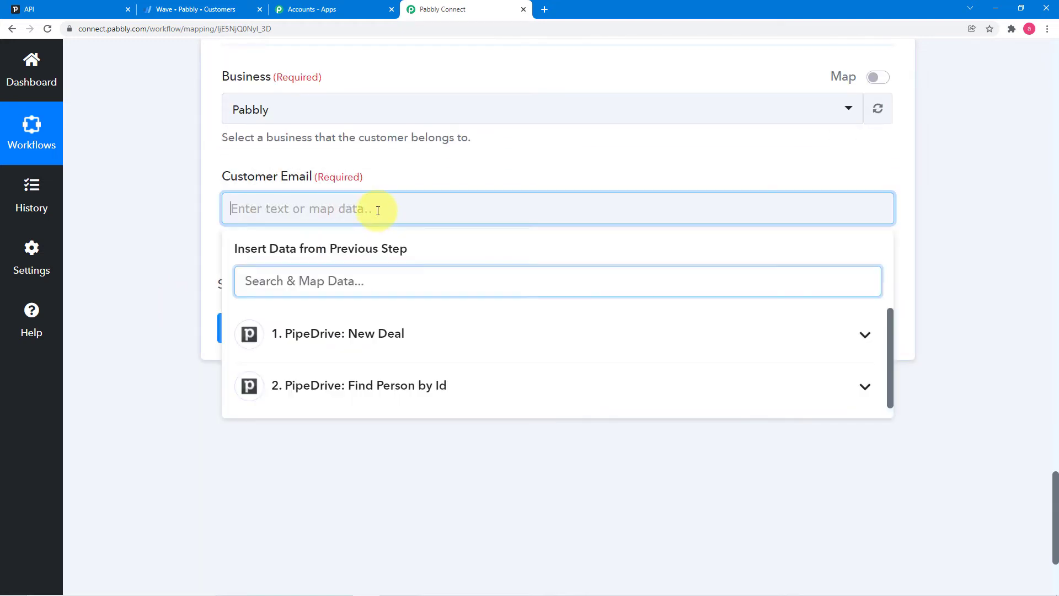
pyautogui.scroll(-3, 332, 260)
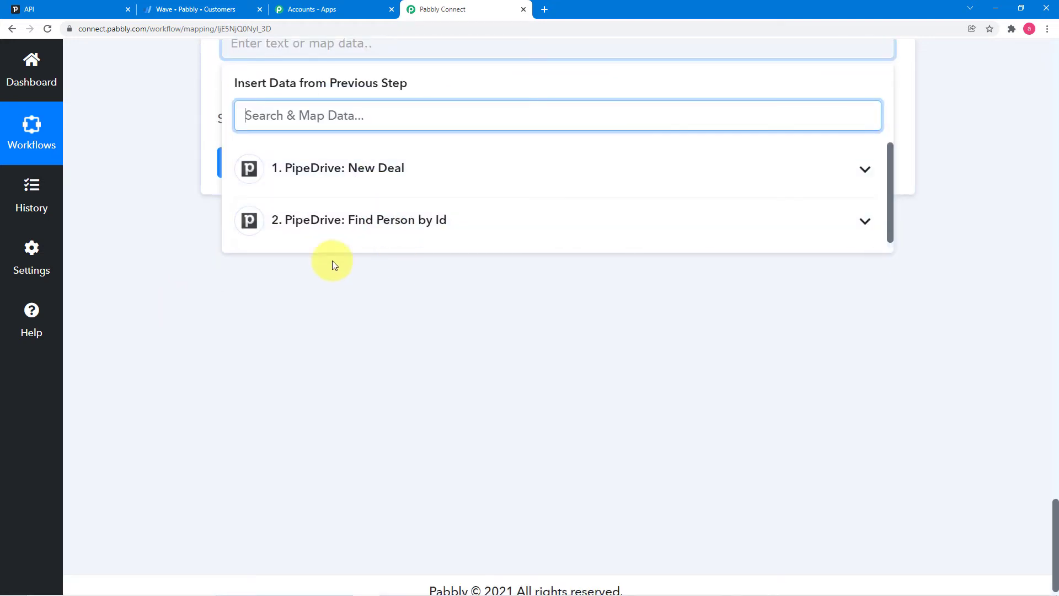
pyautogui.click(377, 229)
pyautogui.scroll(-3, 426, 359)
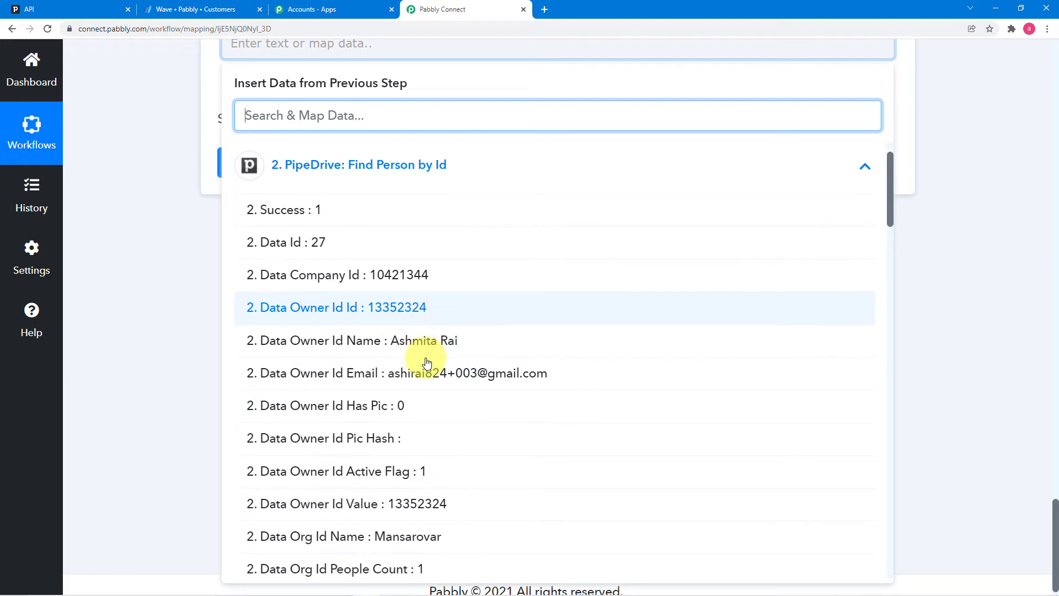
pyautogui.scroll(-10, 426, 363)
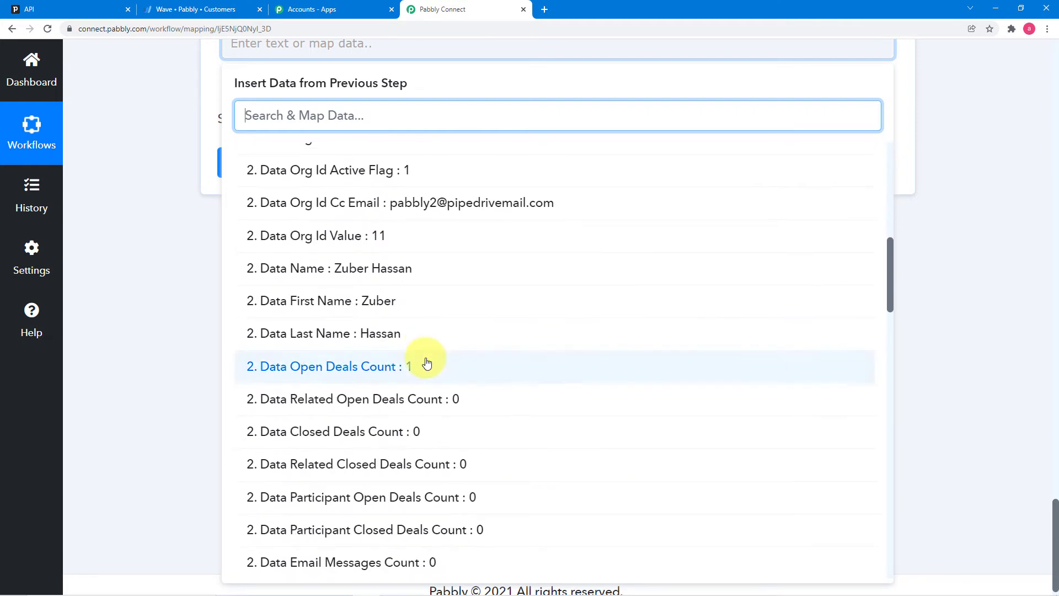
pyautogui.scroll(-10, 426, 363)
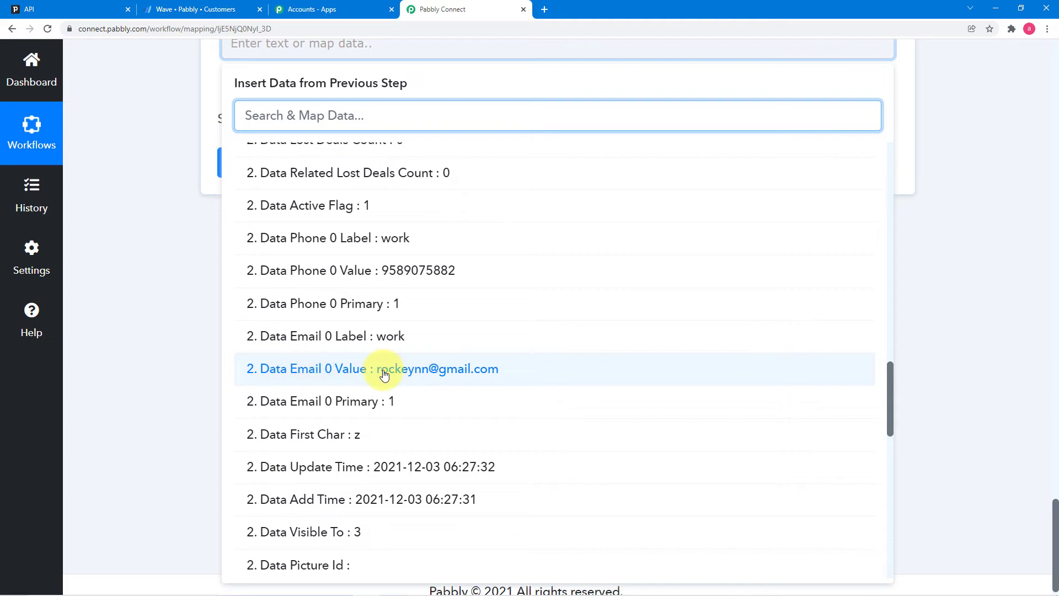
pyautogui.click(400, 374)
pyautogui.click(270, 318)
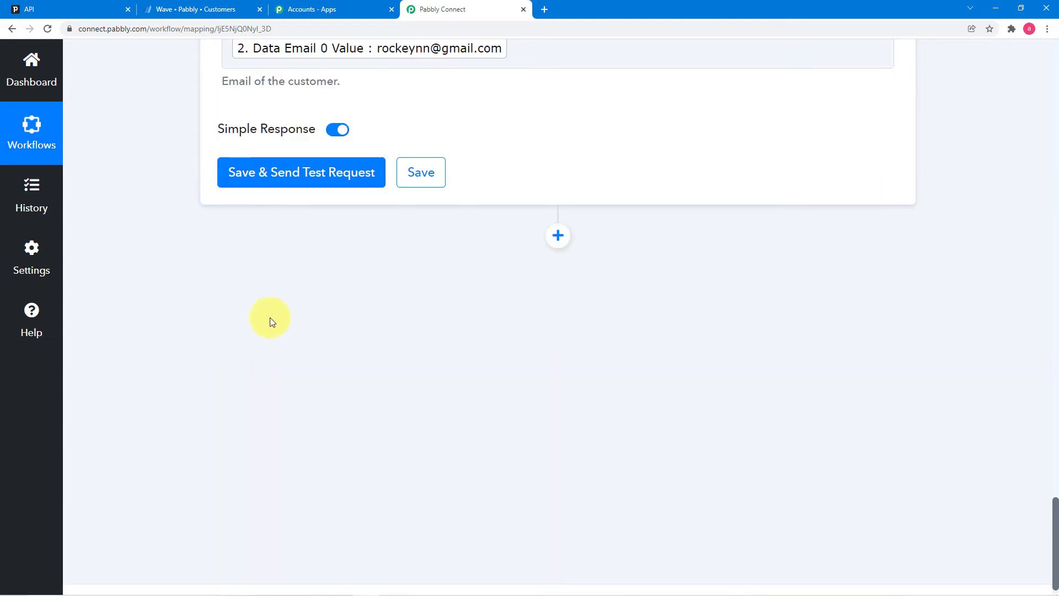
# - Send a test request for Get Customer by Email and enlarge the response to read the Data Business Id
pyautogui.click(297, 188)
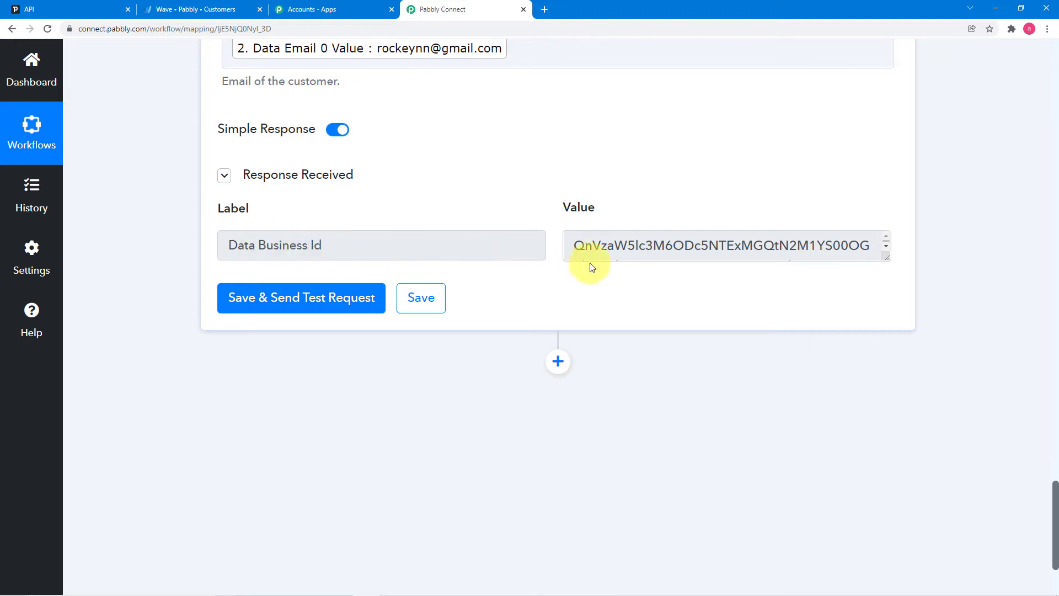
pyautogui.moveTo(885, 257); pyautogui.dragTo(887, 305)
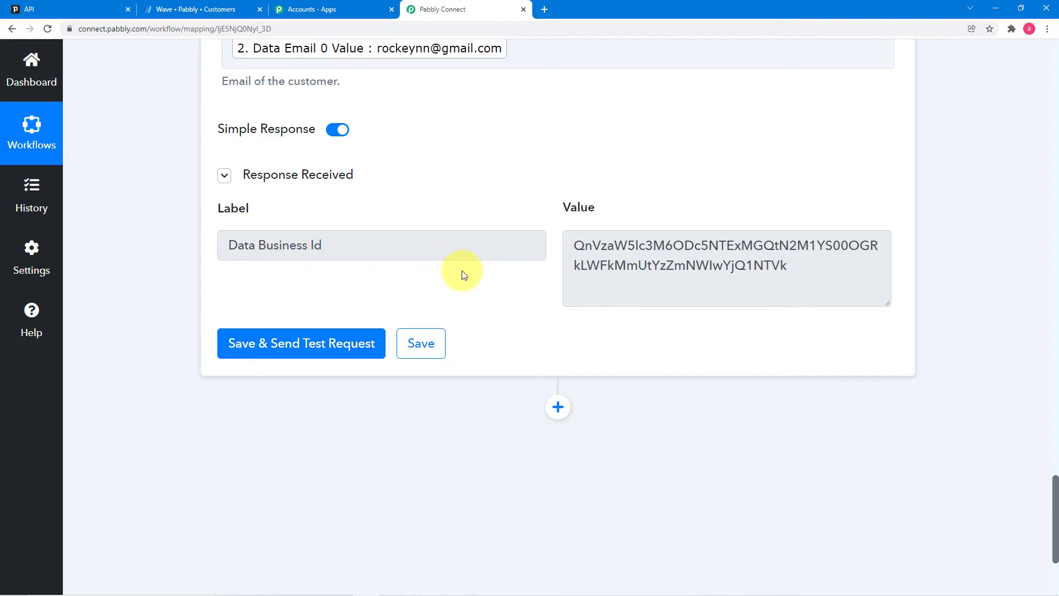
pyautogui.scroll(2, 461, 270)
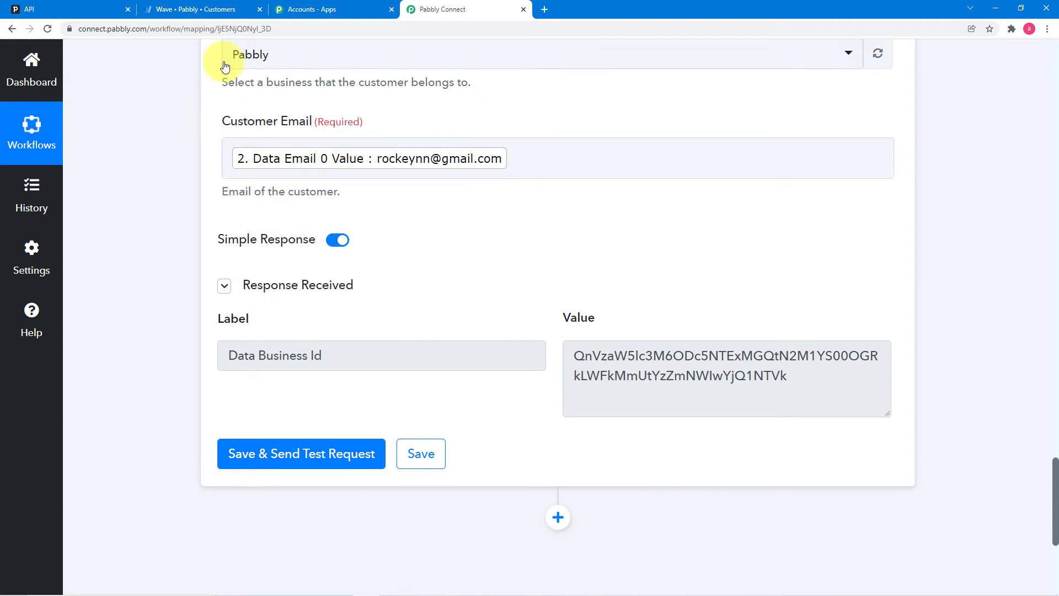
# - Open the first customer in Wave's customer list and copy their primary contact email
pyautogui.click(170, 12)
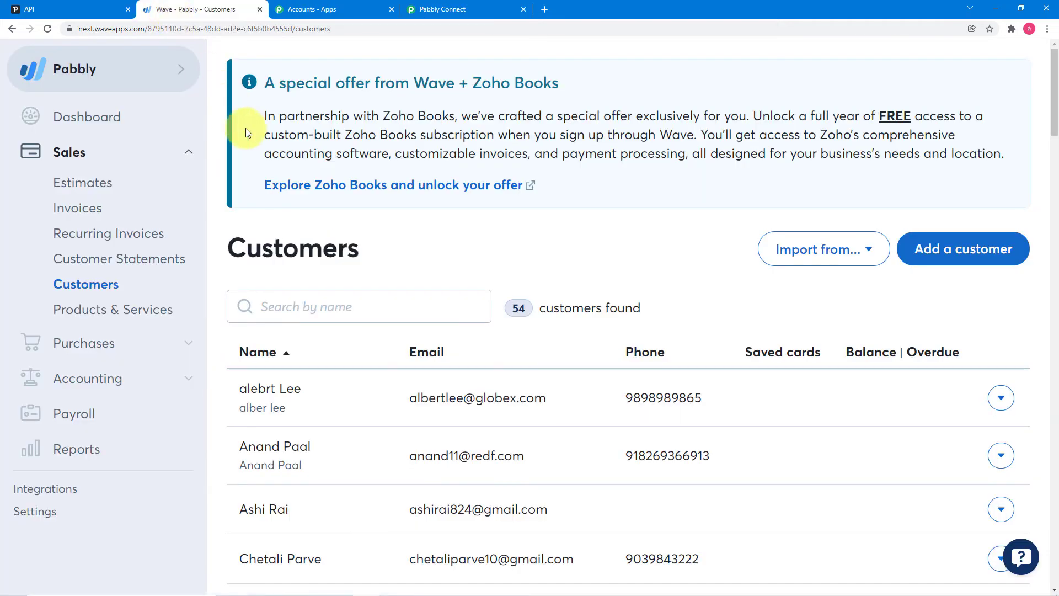
pyautogui.scroll(-2, 329, 182)
pyautogui.scroll(-2, 329, 182)
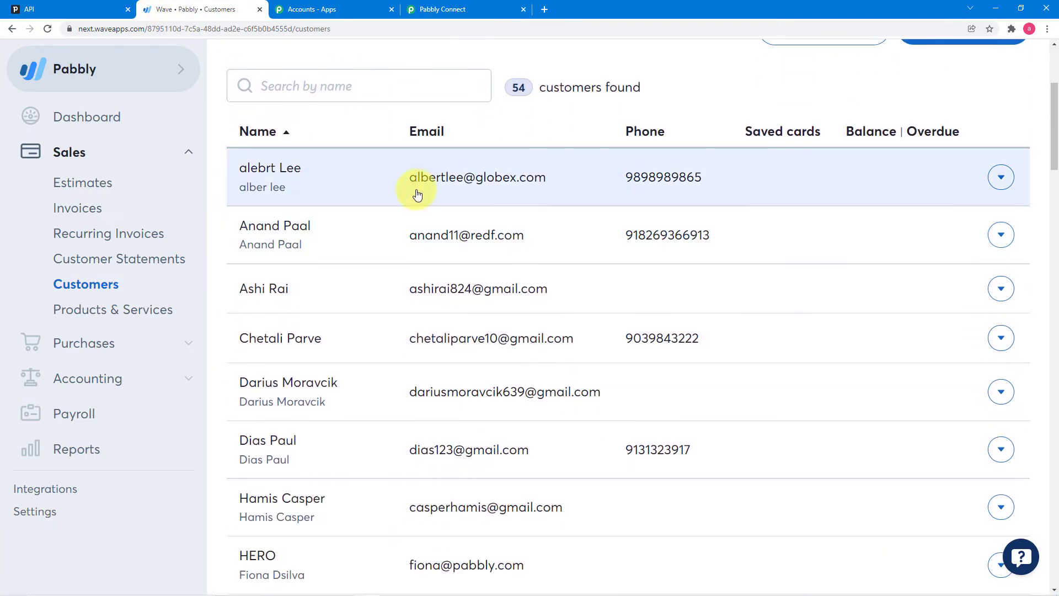
pyautogui.click(418, 188)
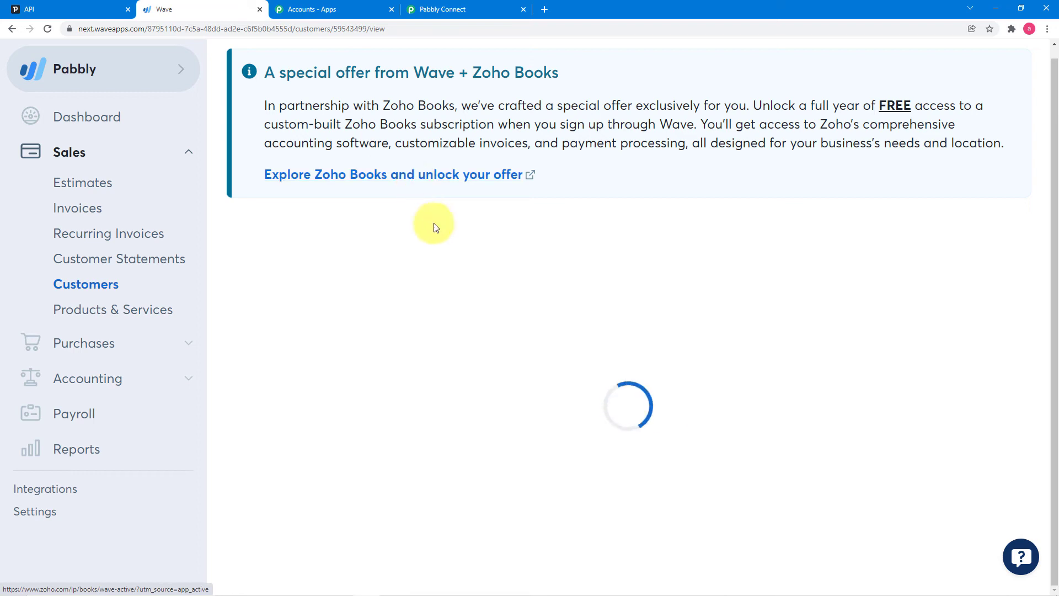
pyautogui.scroll(-2, 383, 506)
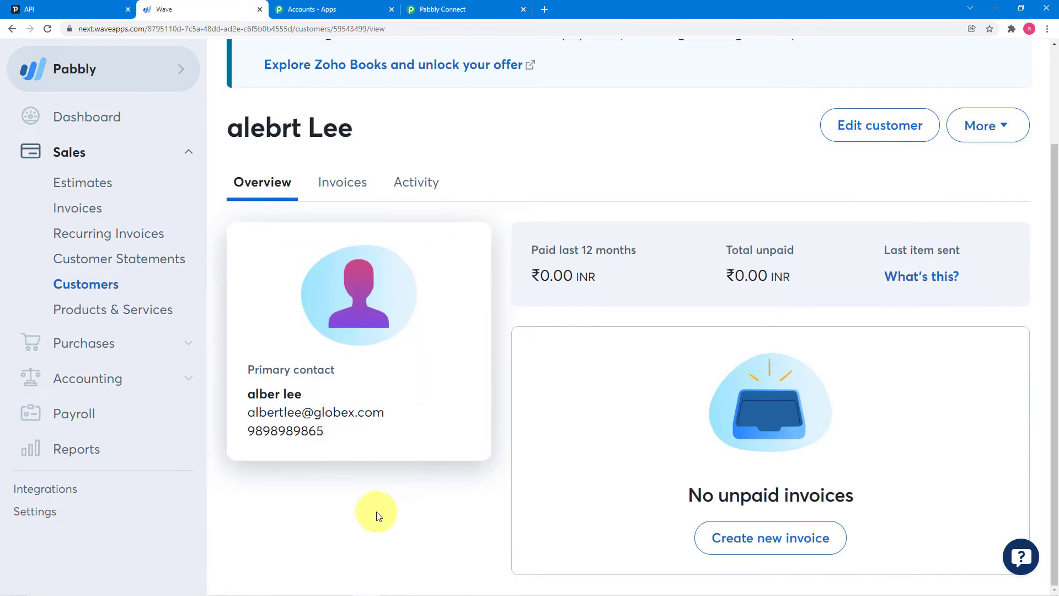
pyautogui.moveTo(384, 412); pyautogui.dragTo(250, 417)
pyautogui.rightClick(257, 414)
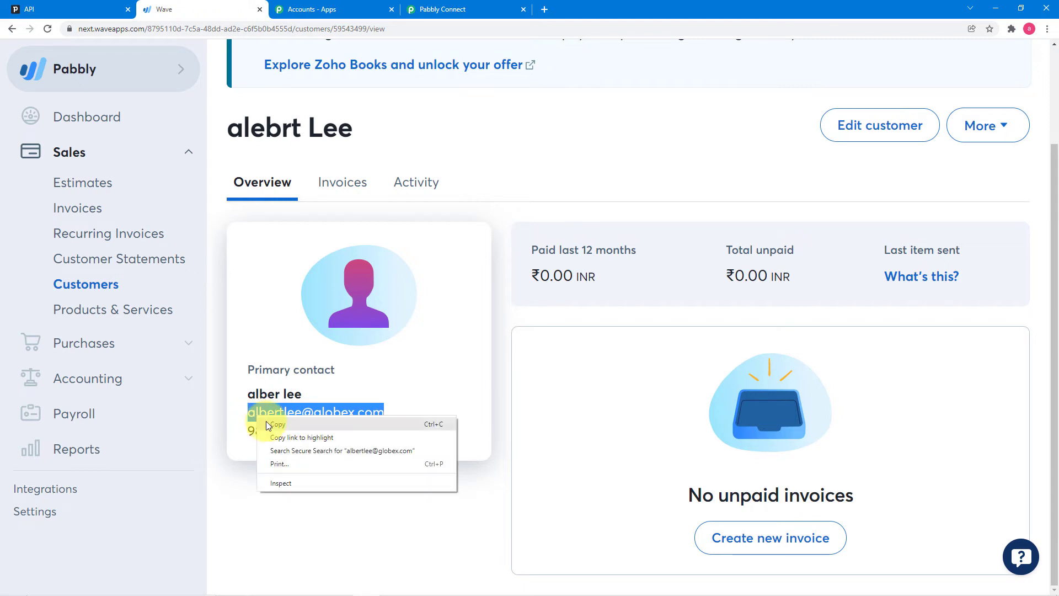
pyautogui.click(266, 423)
pyautogui.click(436, 11)
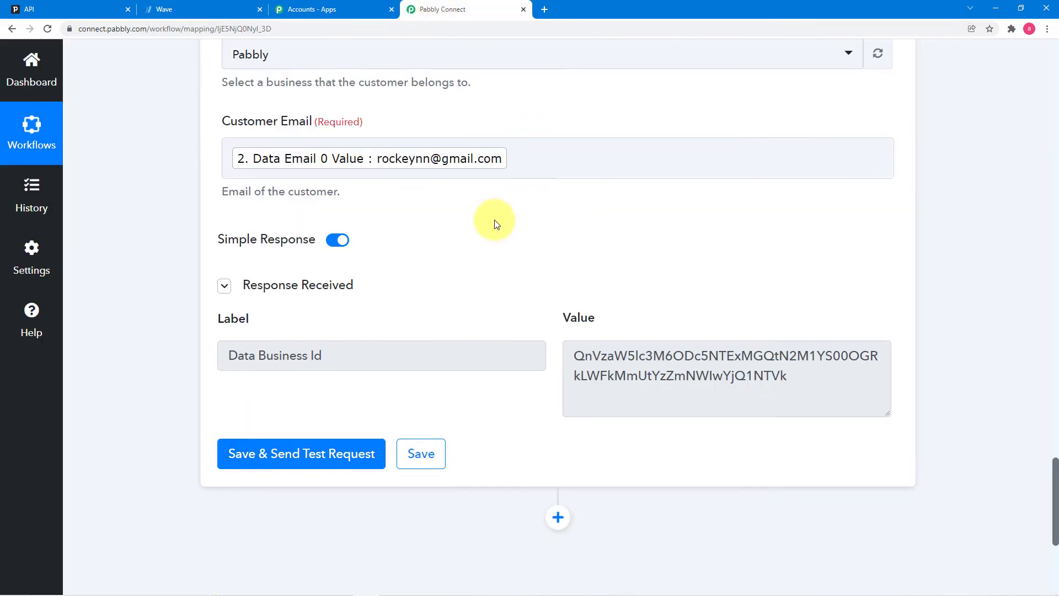
# - Replace the mapped Customer Email with the copied Wave customer email
pyautogui.click(532, 162)
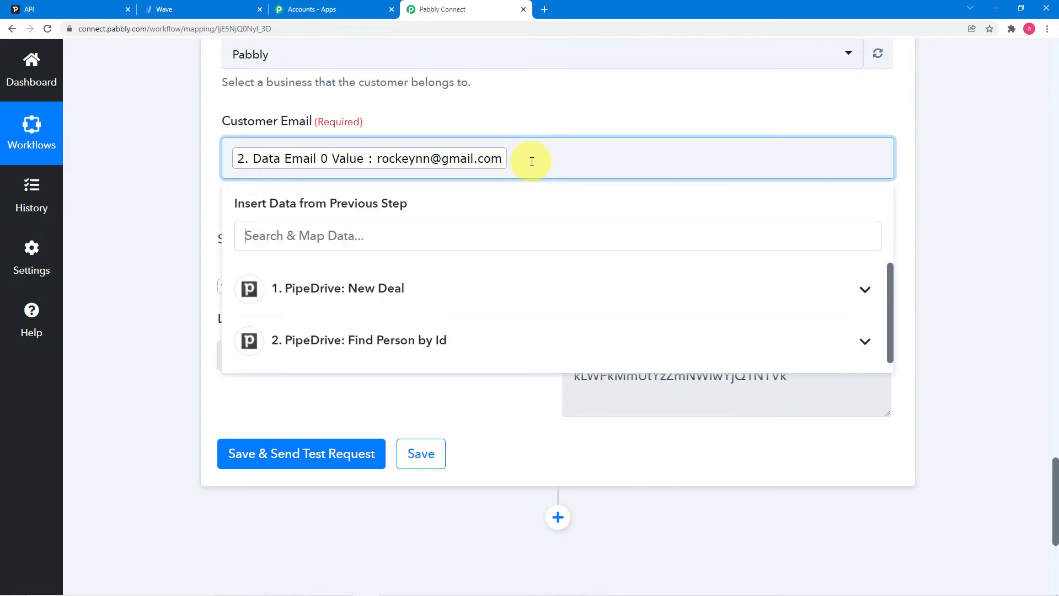
pyautogui.press('BackSpace')
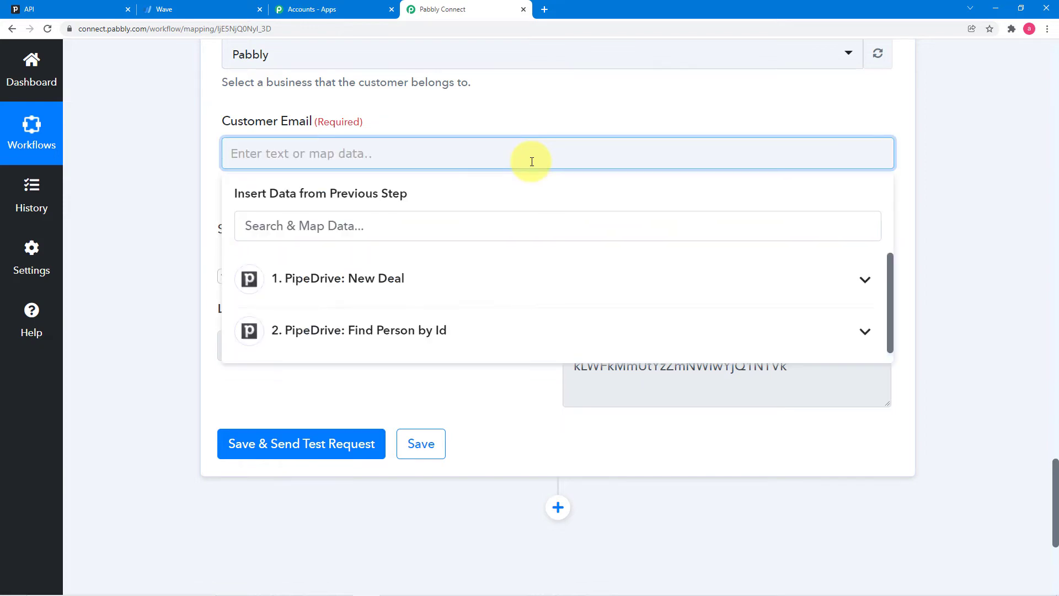
pyautogui.rightClick(341, 156)
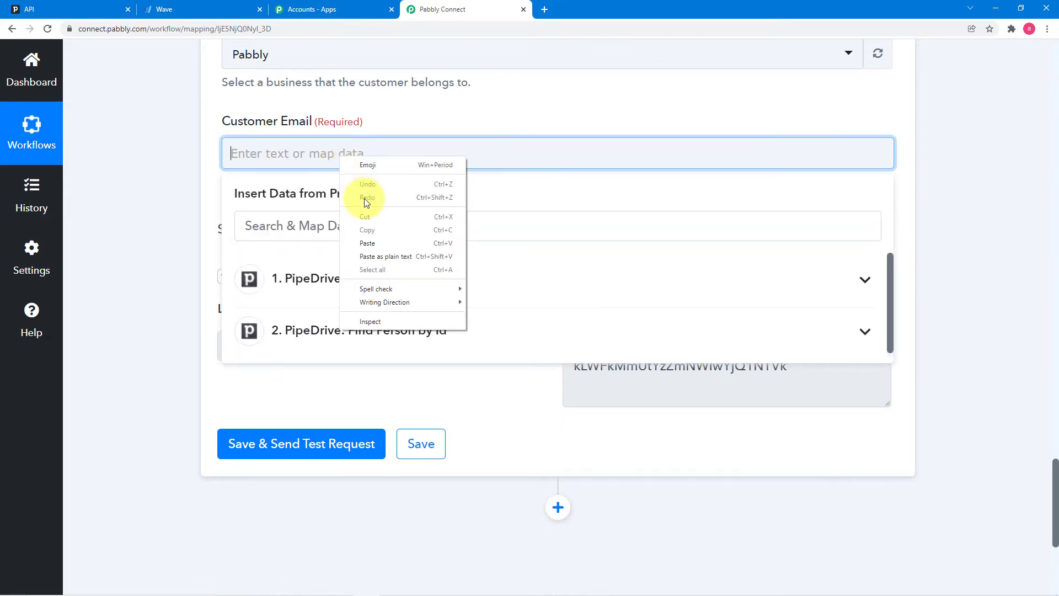
pyautogui.click(372, 243)
pyautogui.click(196, 171)
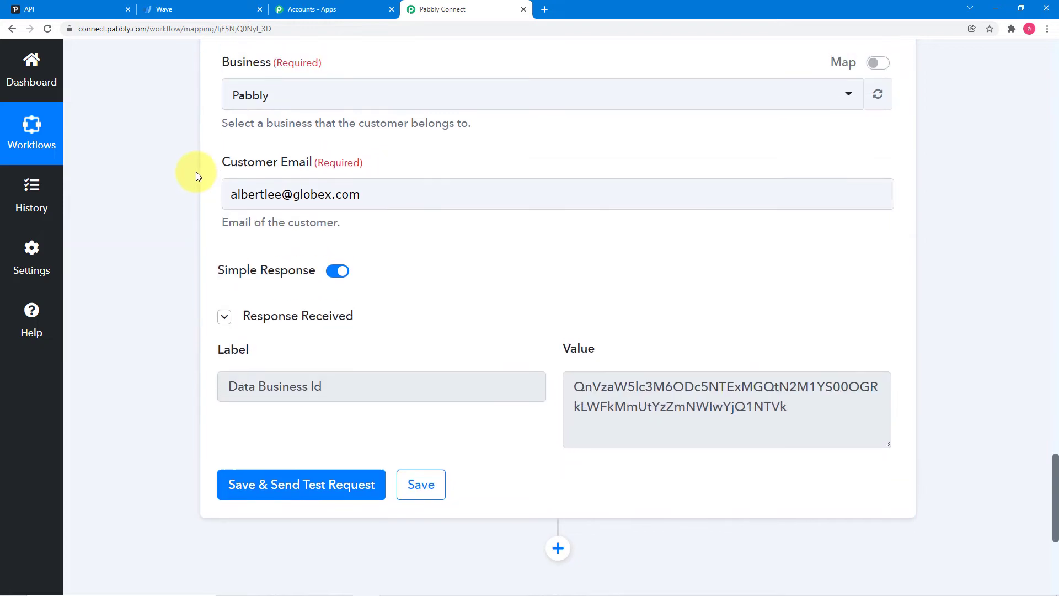
pyautogui.scroll(3, 196, 172)
pyautogui.scroll(-6, 196, 172)
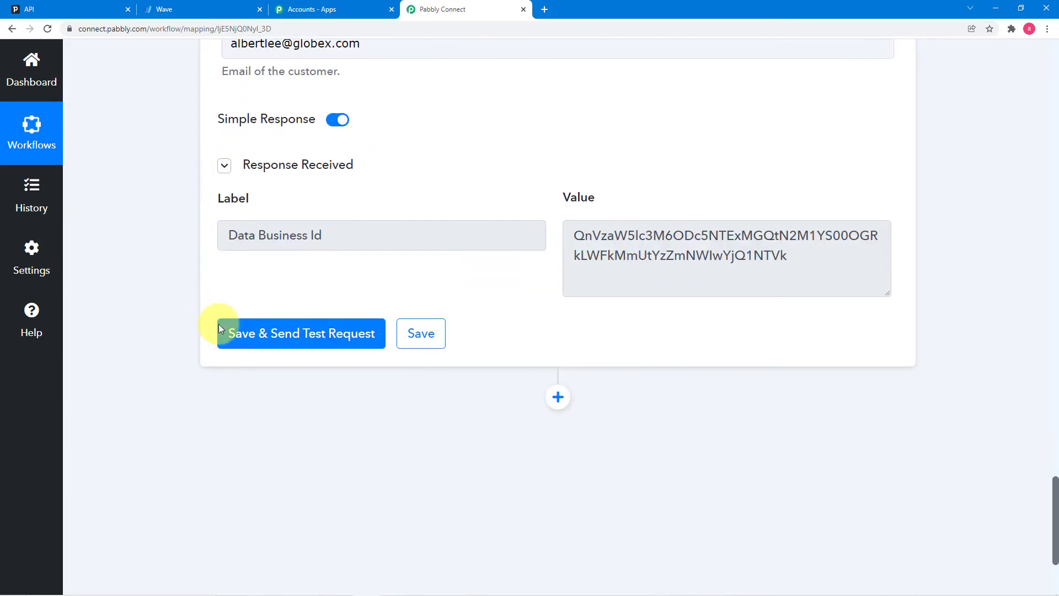
# - Send a test request and review the returned customer node id, name and email
pyautogui.click(239, 336)
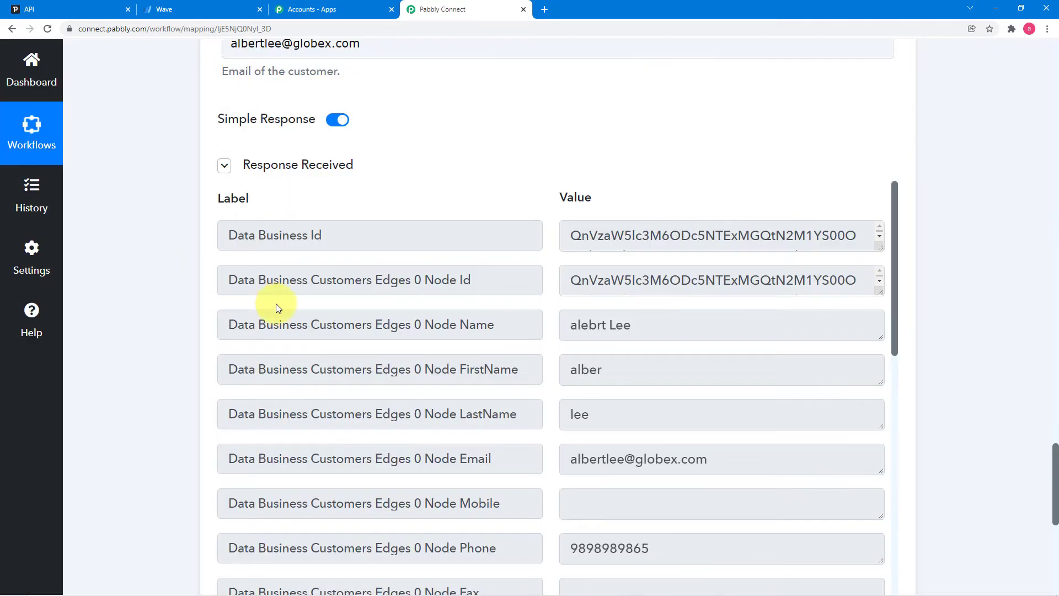
pyautogui.scroll(-4, 323, 289)
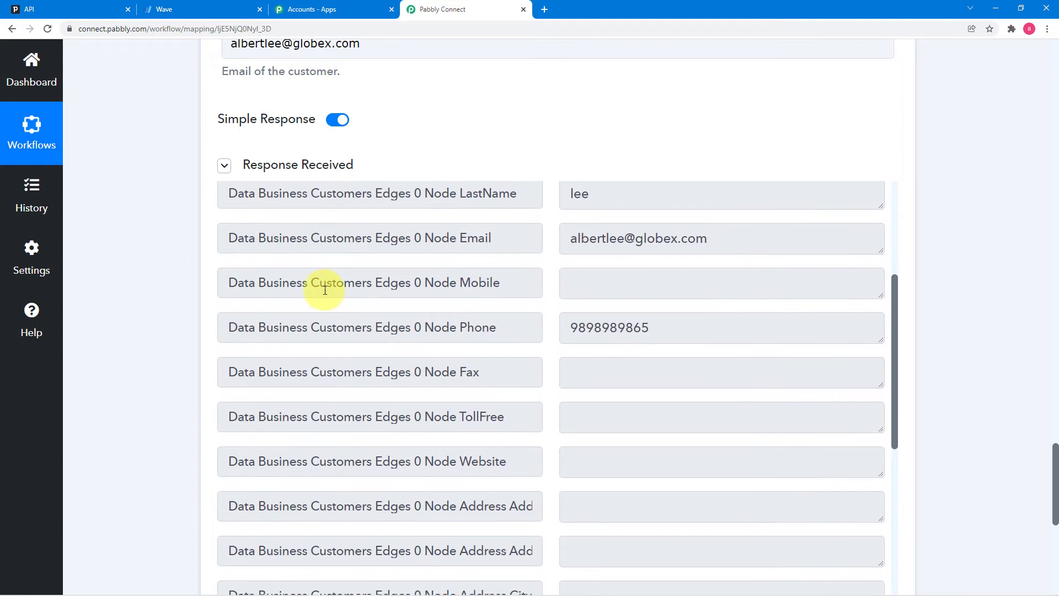
pyautogui.scroll(7, 324, 290)
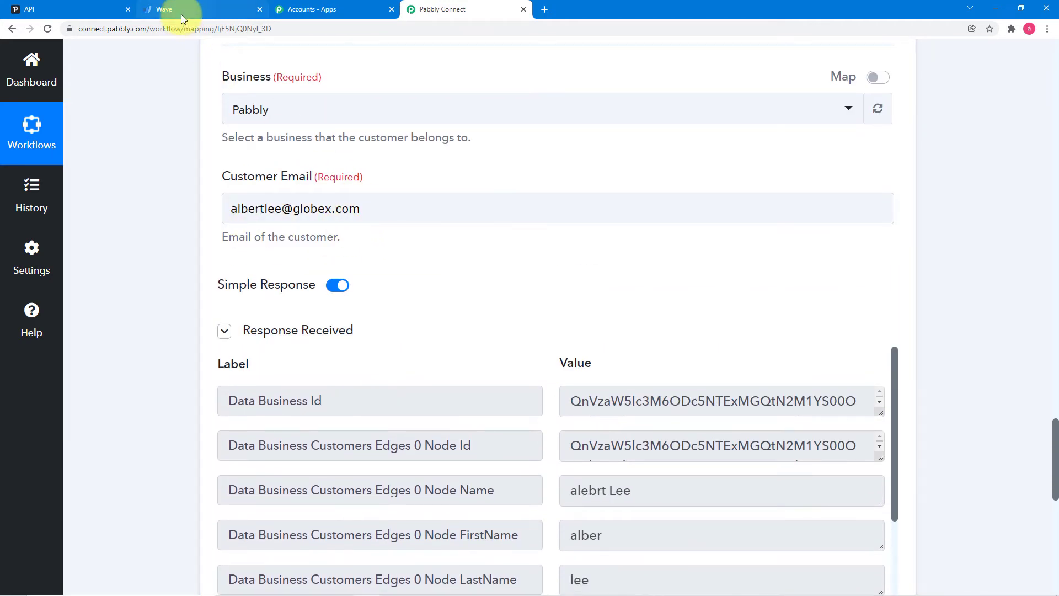
pyautogui.scroll(-2, 177, 263)
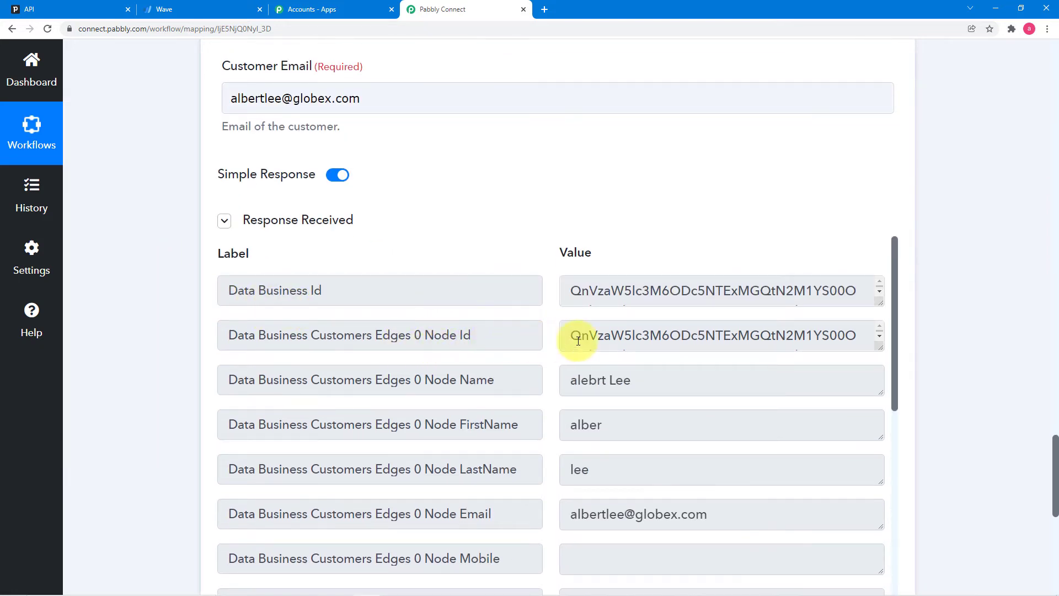
pyautogui.moveTo(881, 346); pyautogui.dragTo(879, 386)
pyautogui.scroll(2, 563, 259)
# - Map Customer Email back to Data Email 0 Value from Find Person by Id
pyautogui.click(391, 209)
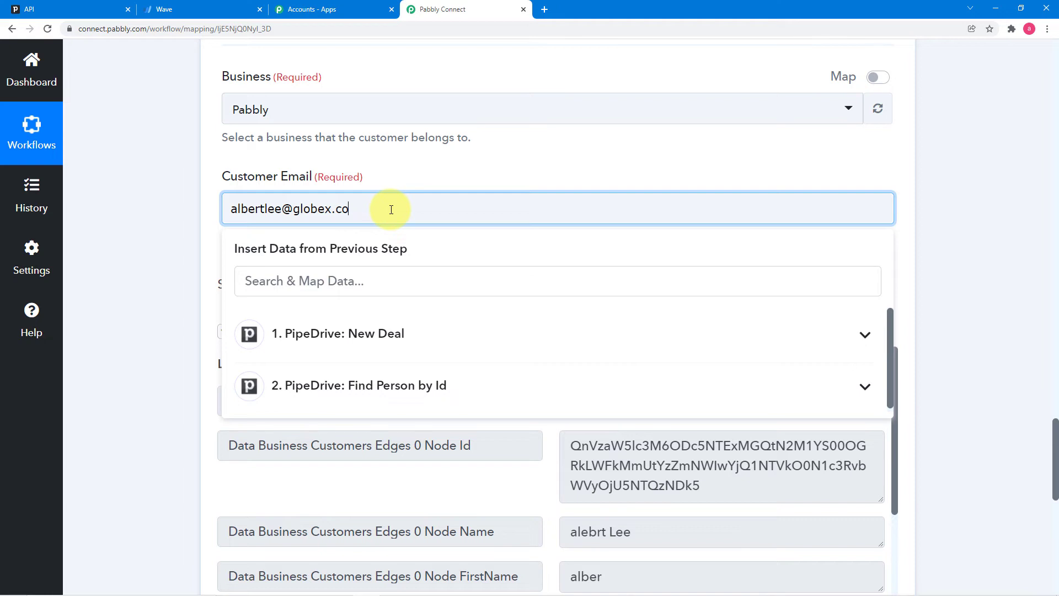
pyautogui.click(343, 391)
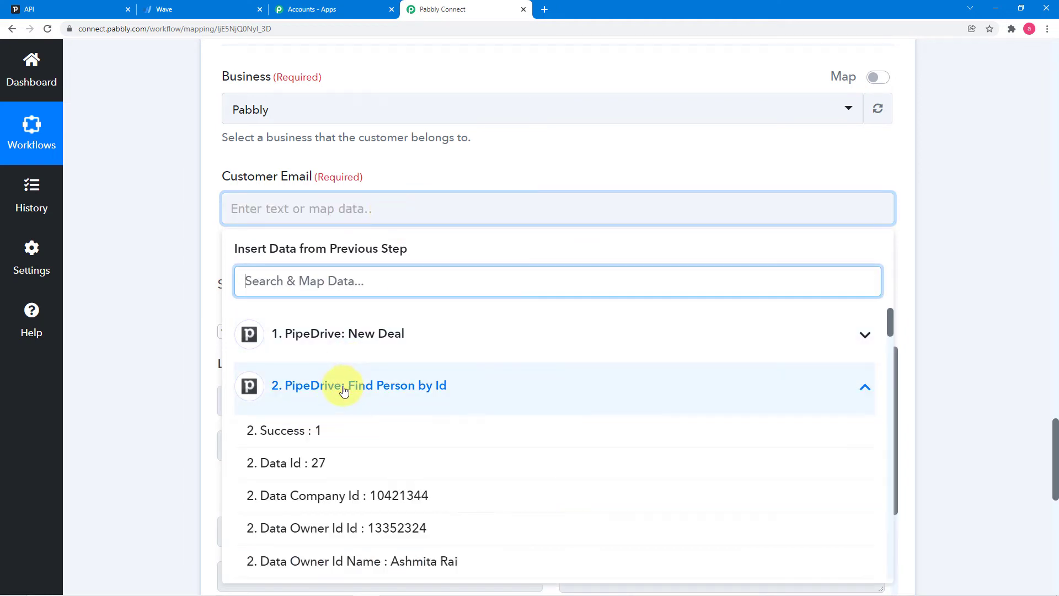
pyautogui.scroll(-8, 344, 447)
pyautogui.scroll(-13, 346, 449)
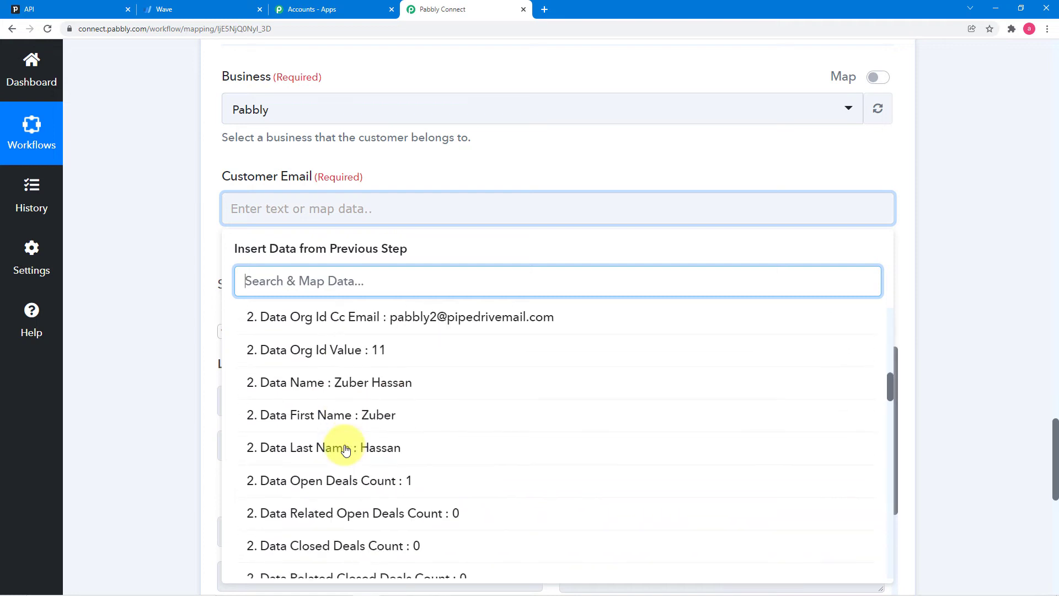
pyautogui.scroll(-6, 345, 449)
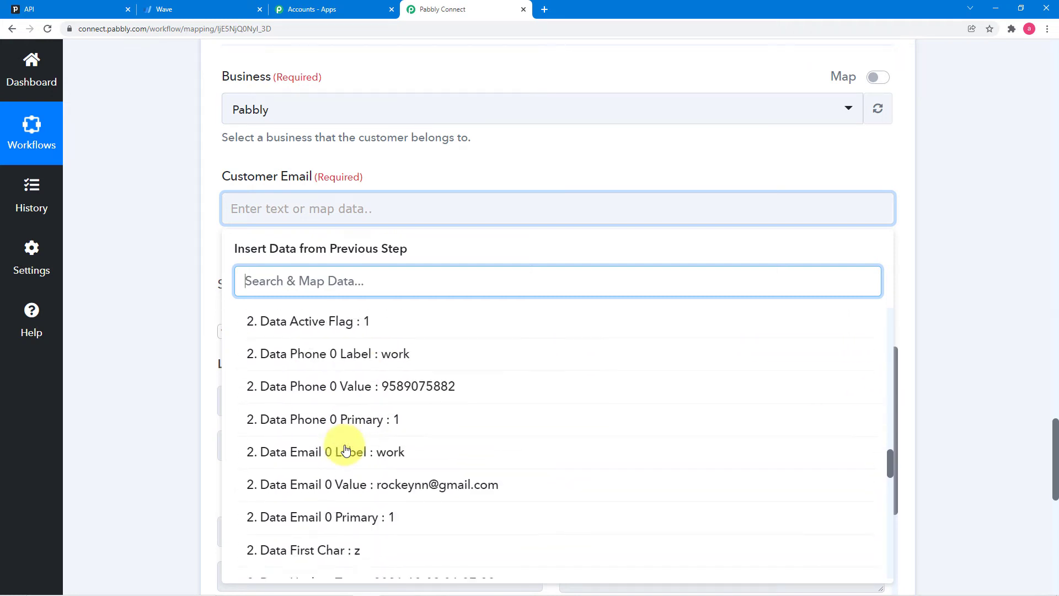
pyautogui.click(349, 428)
pyautogui.click(186, 330)
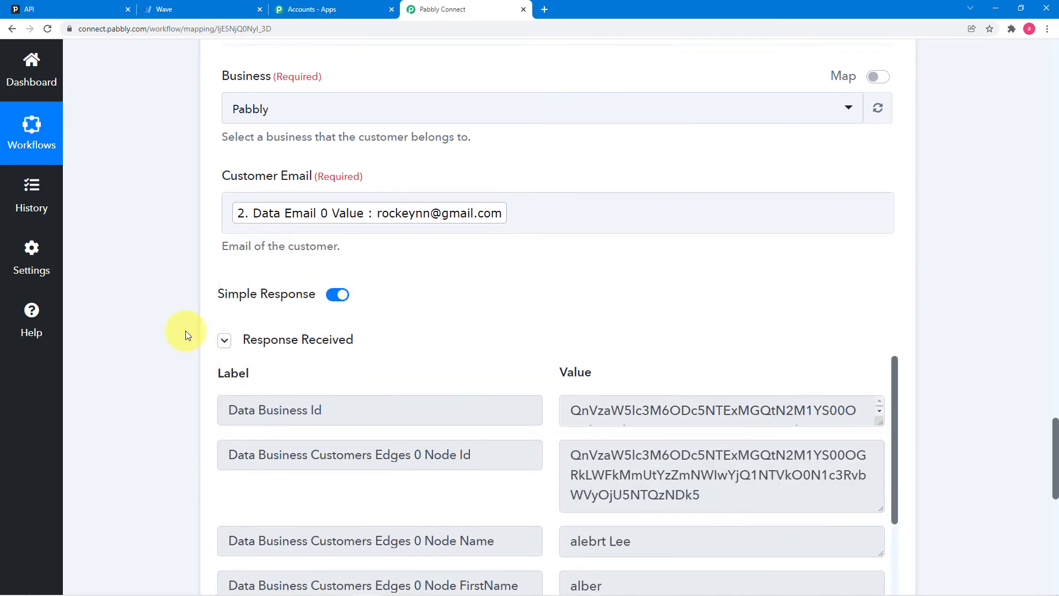
# - Retest the Wave step, which now returns only a Data Business Id
pyautogui.scroll(-8, 185, 330)
pyautogui.click(243, 346)
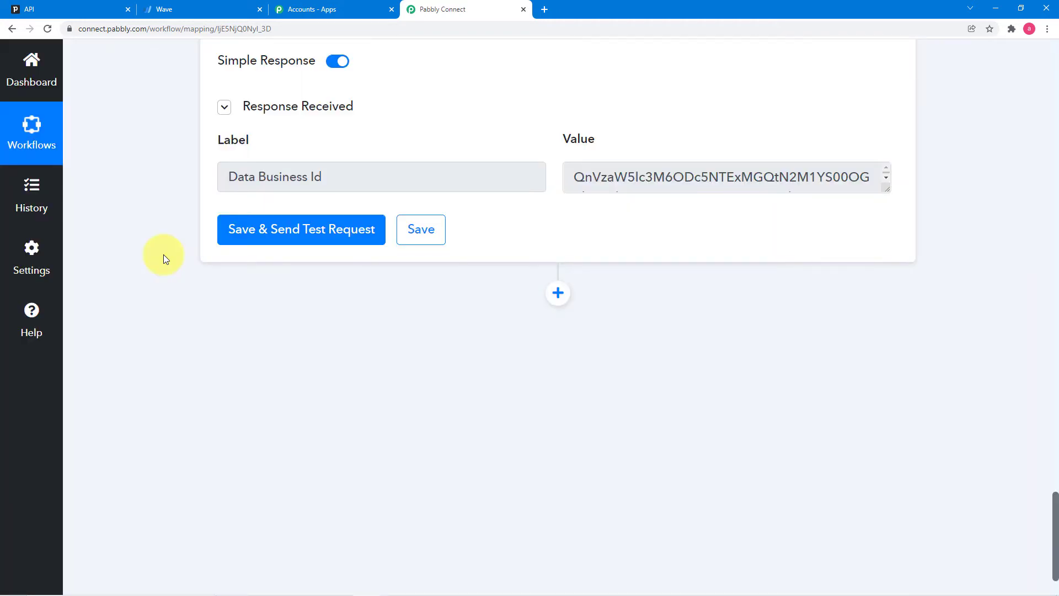
pyautogui.scroll(1, 237, 313)
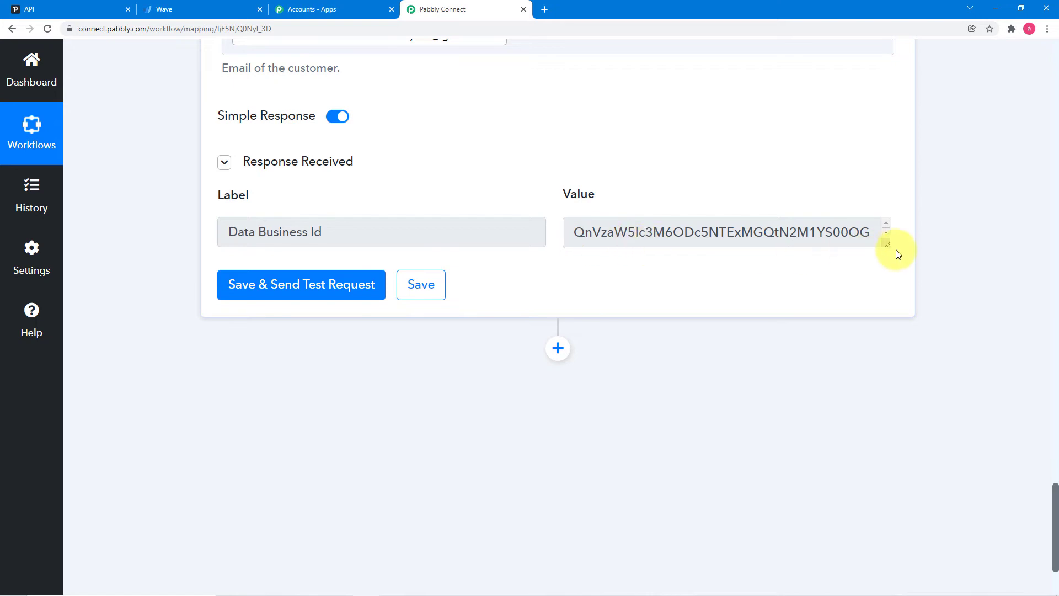
pyautogui.moveTo(886, 245); pyautogui.dragTo(896, 296)
pyautogui.scroll(4, 508, 301)
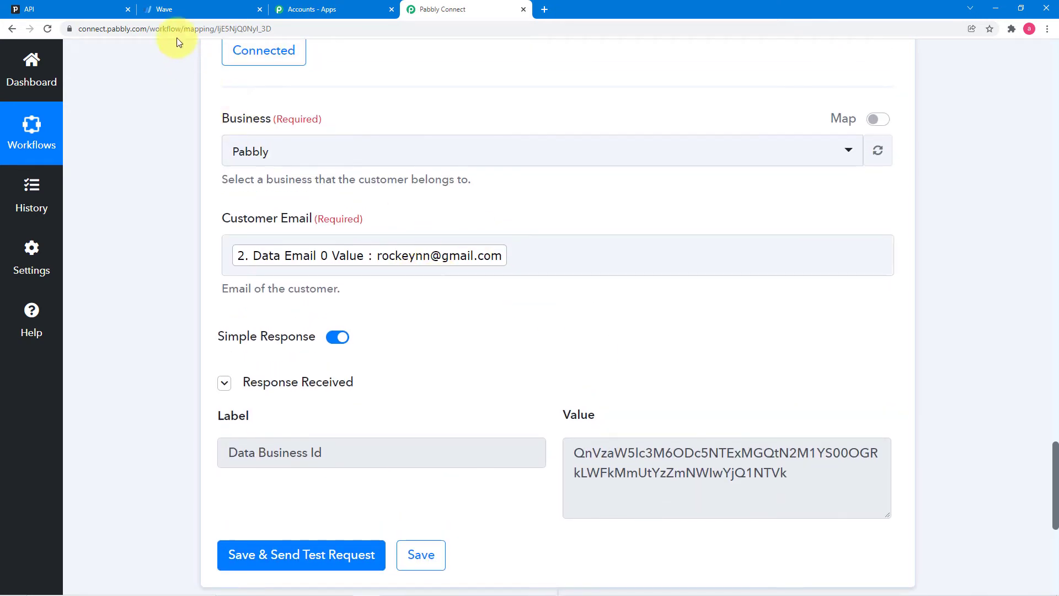
# - Clear the mapped Customer Email and send a test request returning the customer's details
pyautogui.click(543, 257)
pyautogui.press('BackSpace')
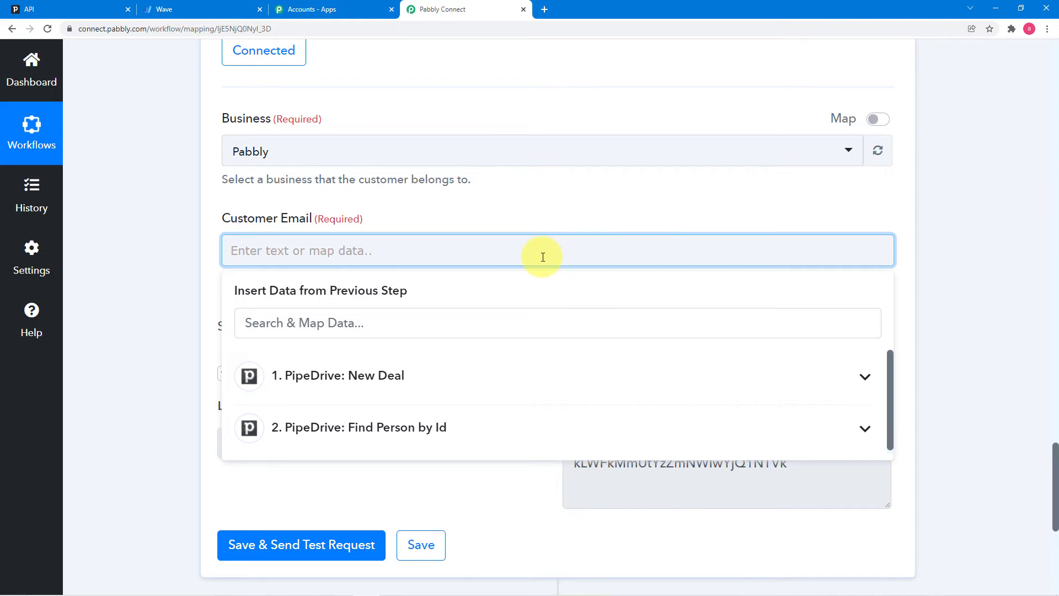
pyautogui.click(203, 267)
pyautogui.scroll(-4, 207, 315)
pyautogui.click(246, 339)
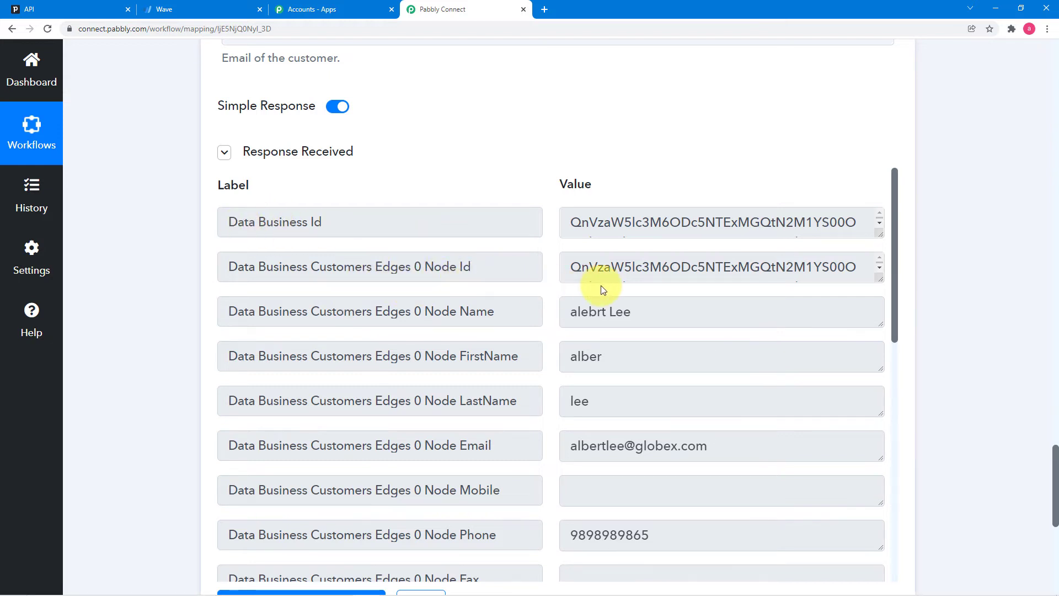
pyautogui.scroll(5, 471, 283)
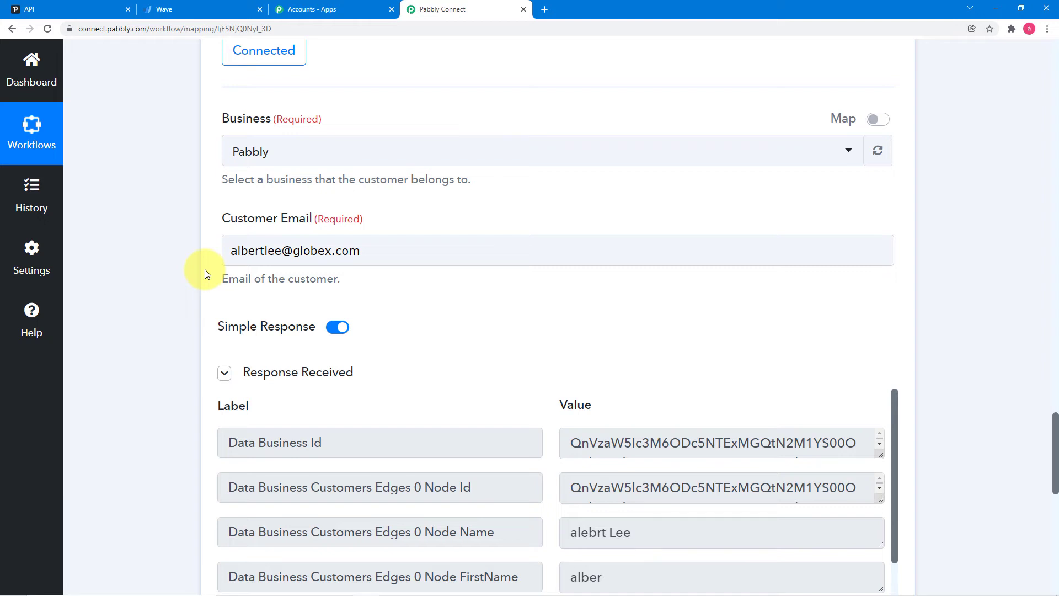
pyautogui.scroll(-5, 163, 210)
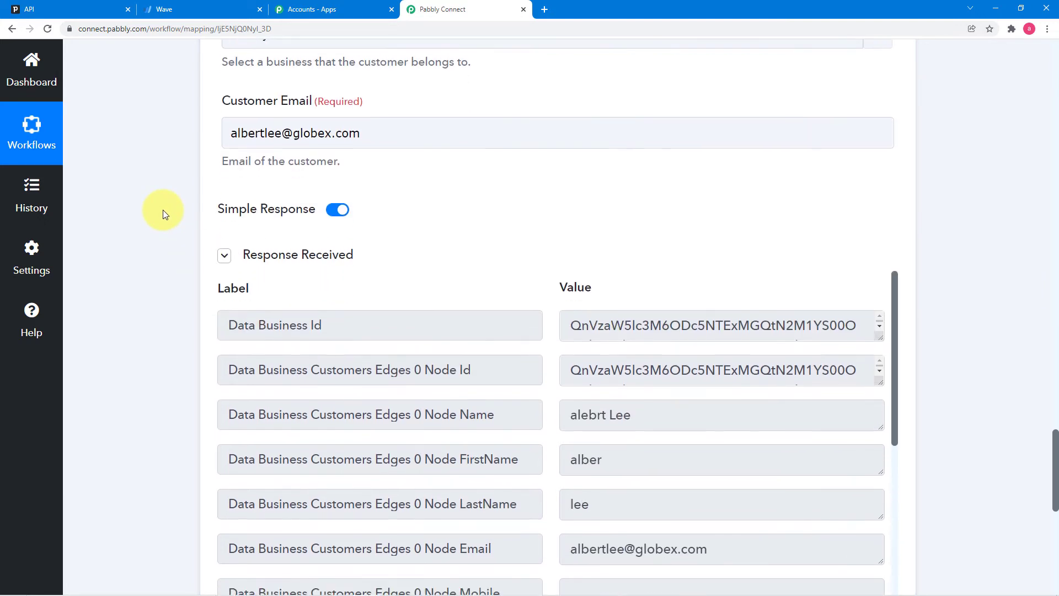
pyautogui.scroll(4, 163, 210)
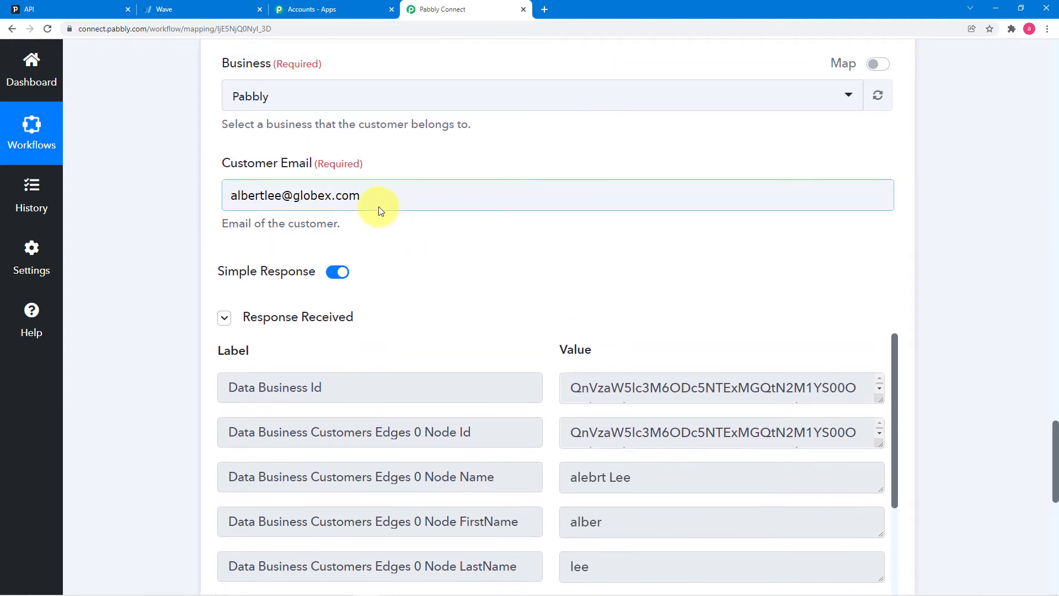
# - Remap Customer Email to Find Person by Id's Data Email 0 Value and save the step
pyautogui.click(379, 196)
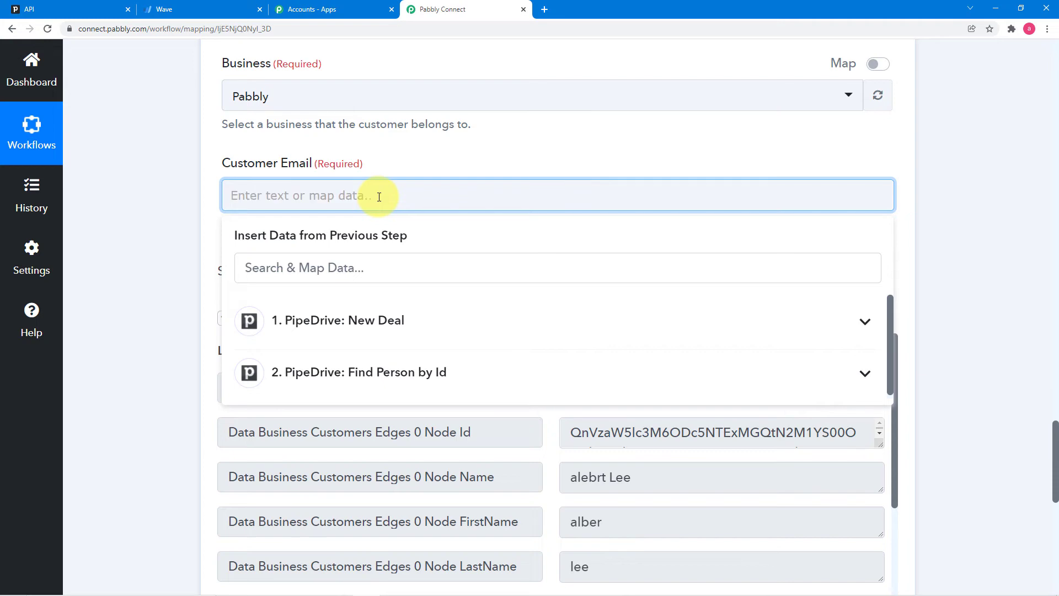
pyautogui.scroll(-2, 379, 197)
pyautogui.click(378, 260)
pyautogui.scroll(-15, 397, 343)
pyautogui.scroll(-10, 398, 343)
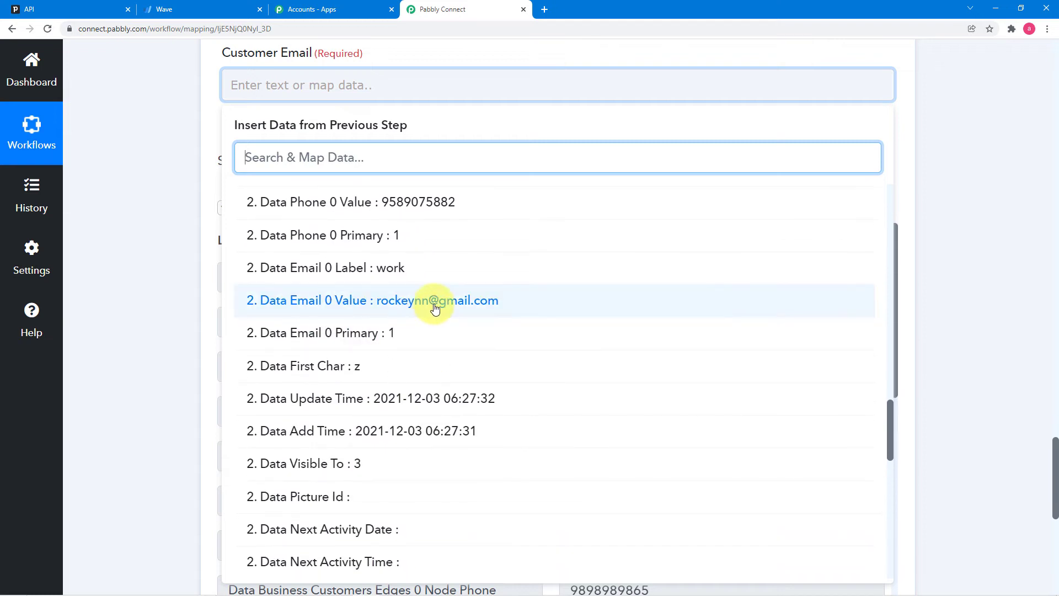
pyautogui.click(435, 301)
pyautogui.click(170, 237)
pyautogui.scroll(-3, 169, 236)
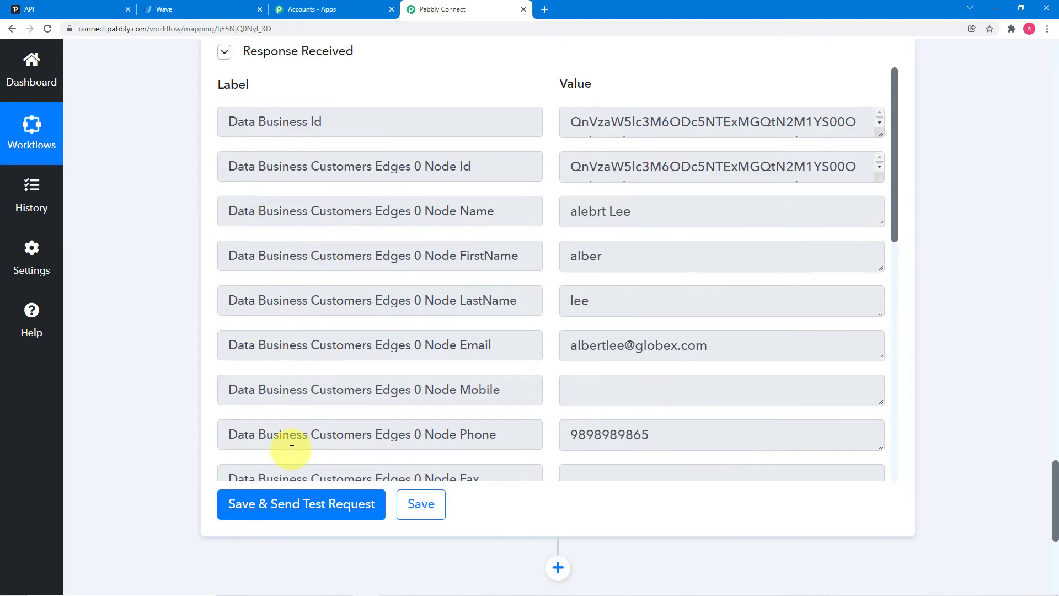
pyautogui.click(435, 511)
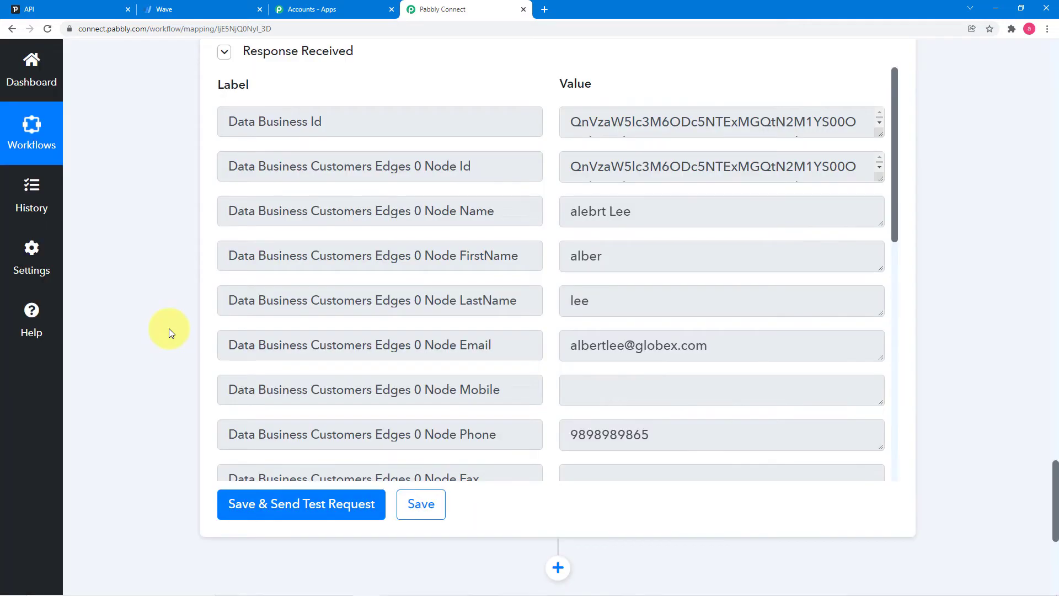
pyautogui.scroll(-6, 168, 329)
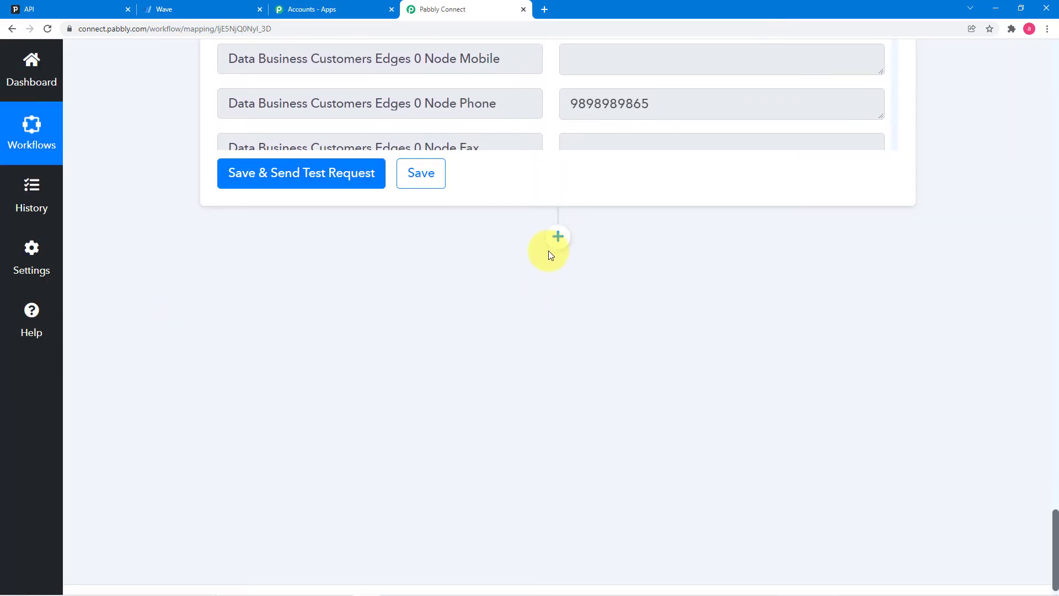
# - Insert a new action step after the Wave lookup and choose Filter by Pabbly via a 'fil' search
pyautogui.click(556, 240)
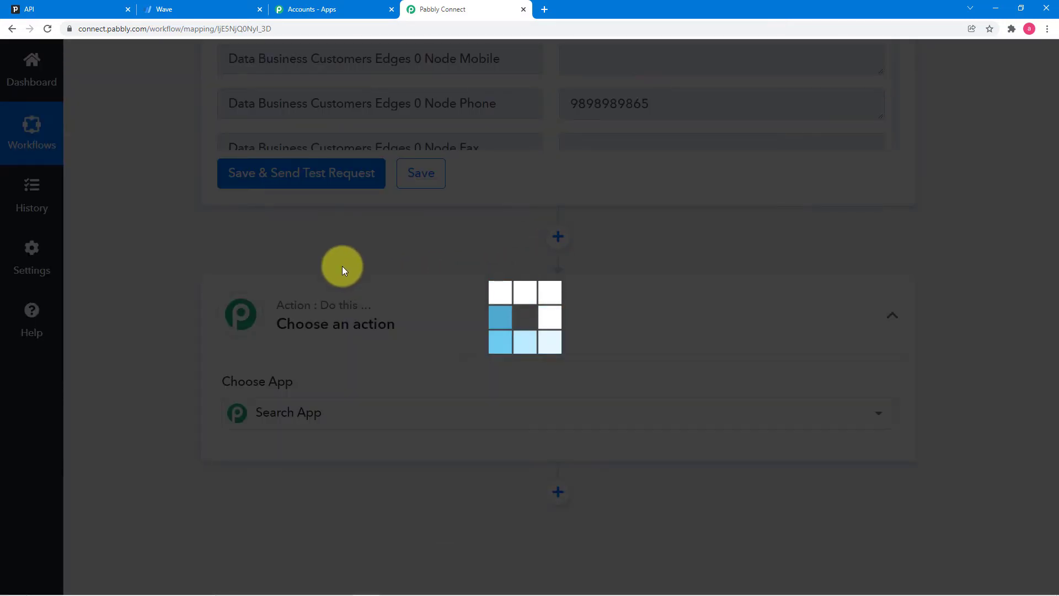
pyautogui.scroll(3, 342, 265)
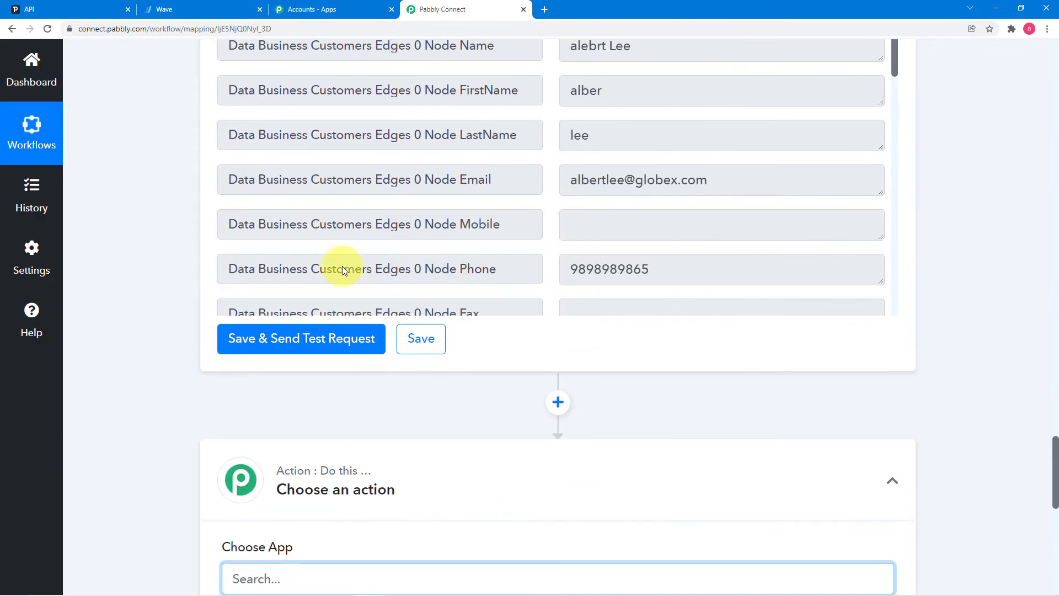
pyautogui.scroll(6, 342, 266)
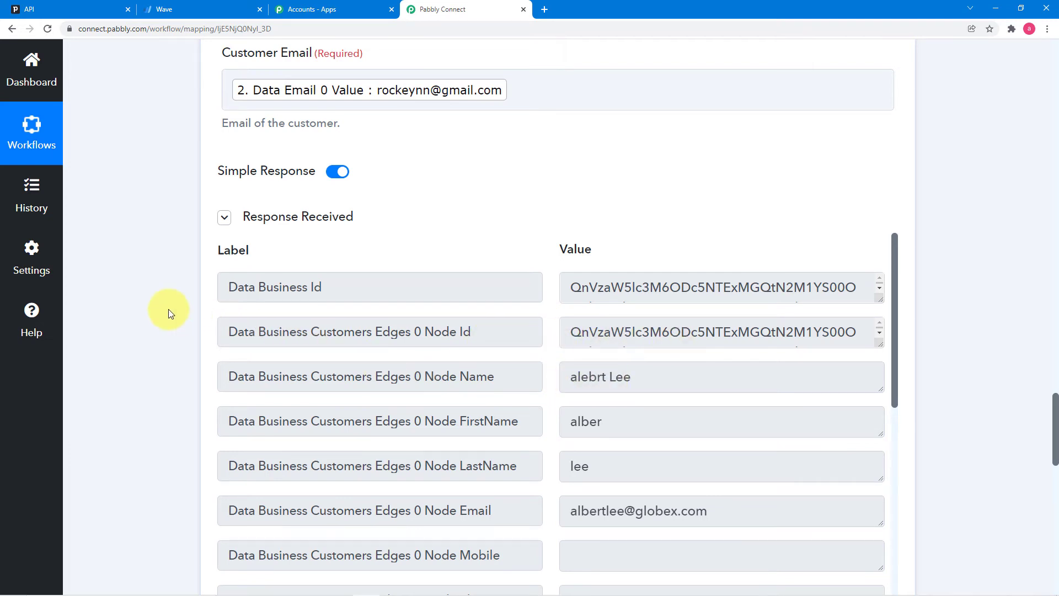
pyautogui.scroll(-10, 167, 309)
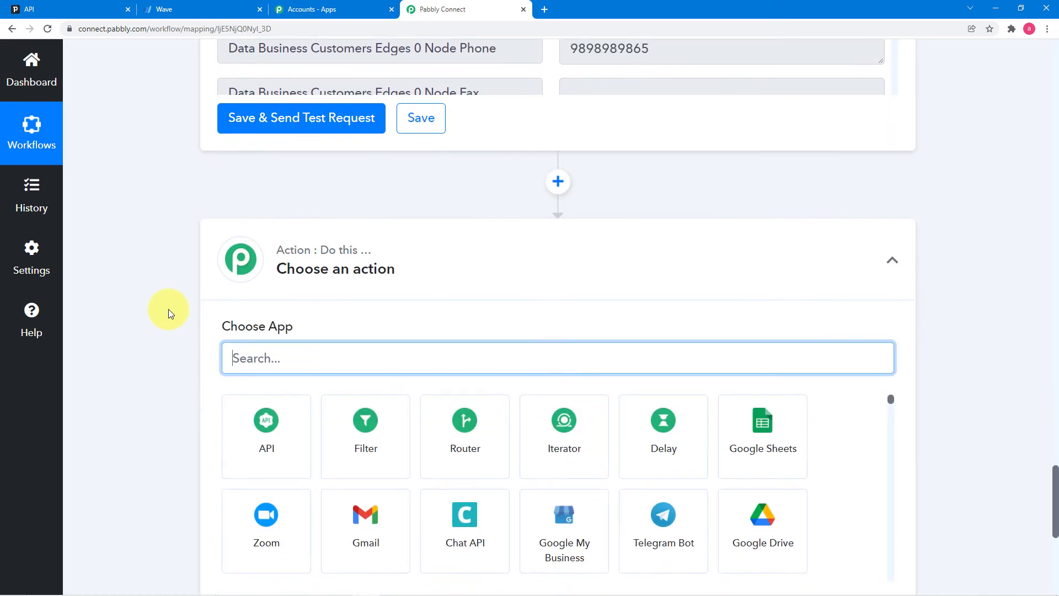
pyautogui.scroll(-2, 167, 309)
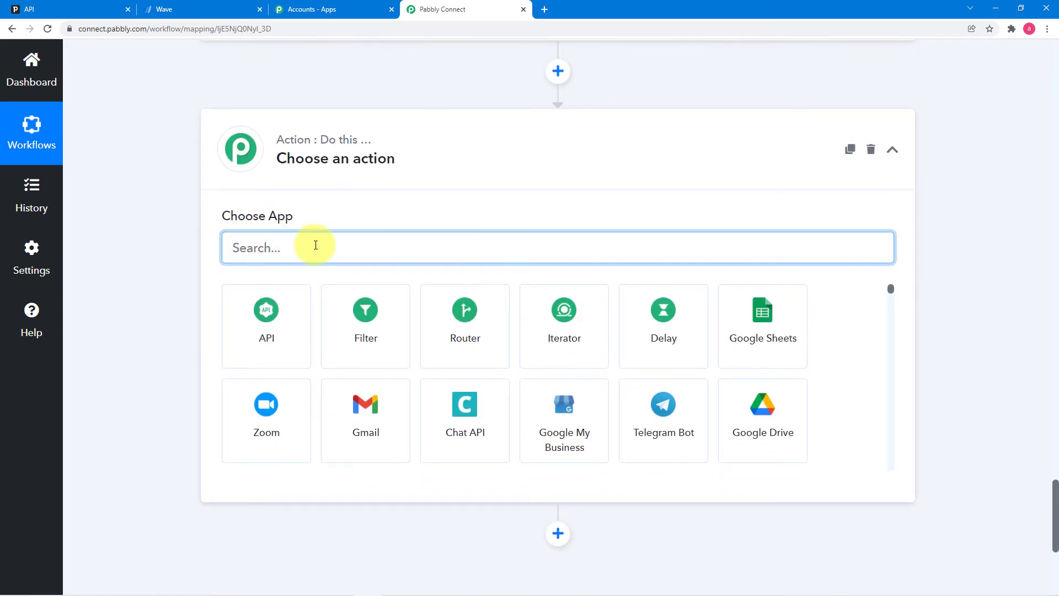
pyautogui.write('fil')
pyautogui.click(256, 300)
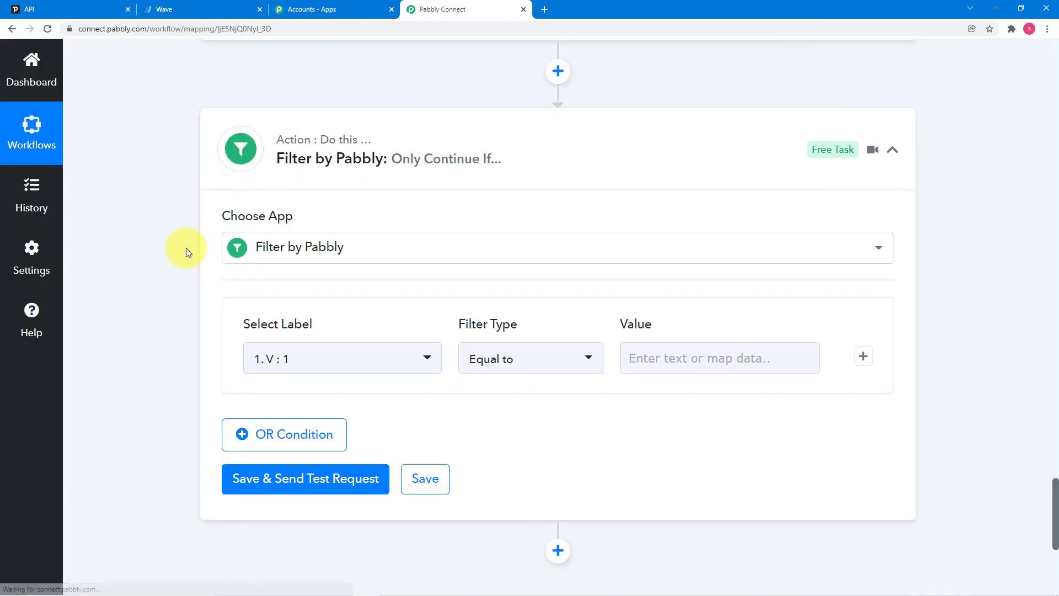
pyautogui.scroll(5, 193, 278)
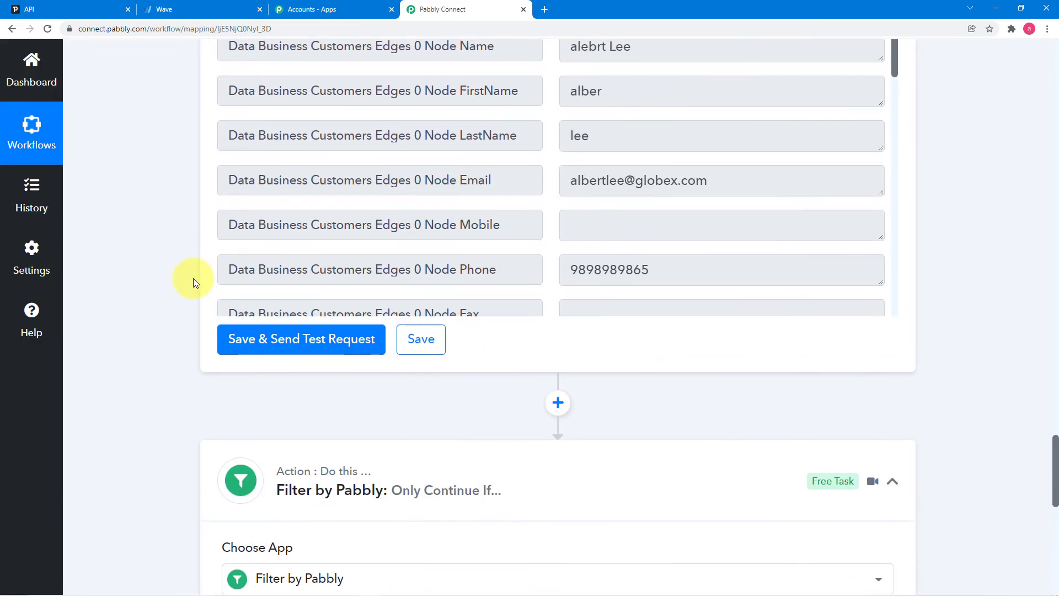
pyautogui.scroll(4, 193, 278)
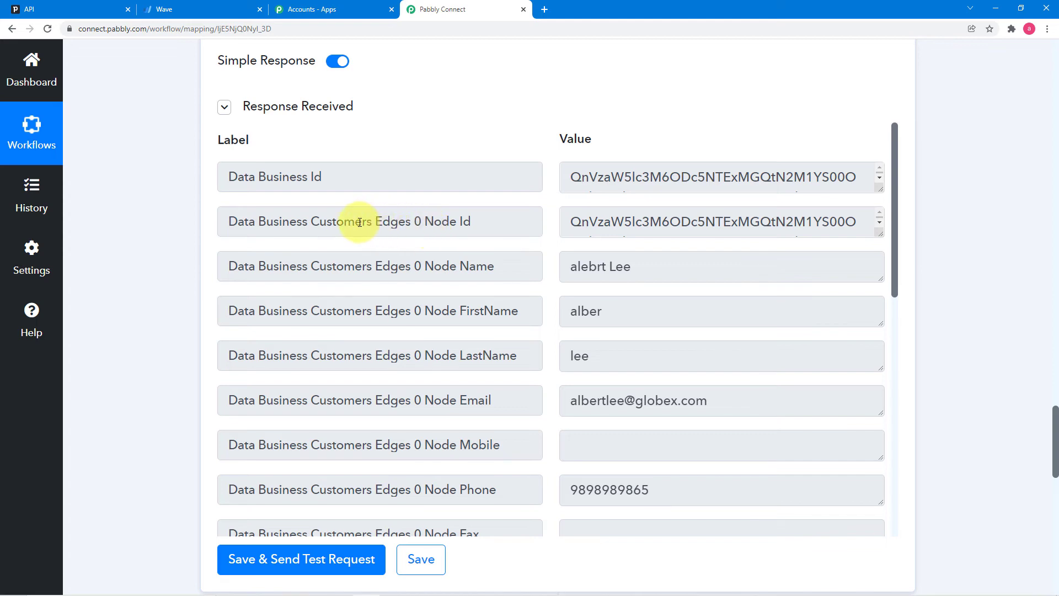
pyautogui.scroll(-10, 154, 249)
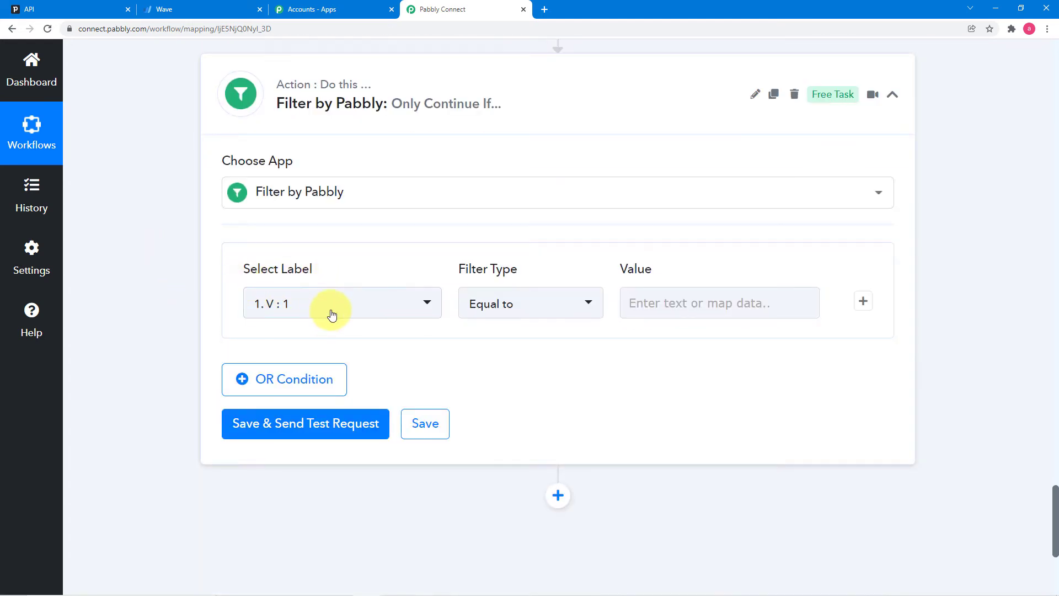
pyautogui.click(331, 315)
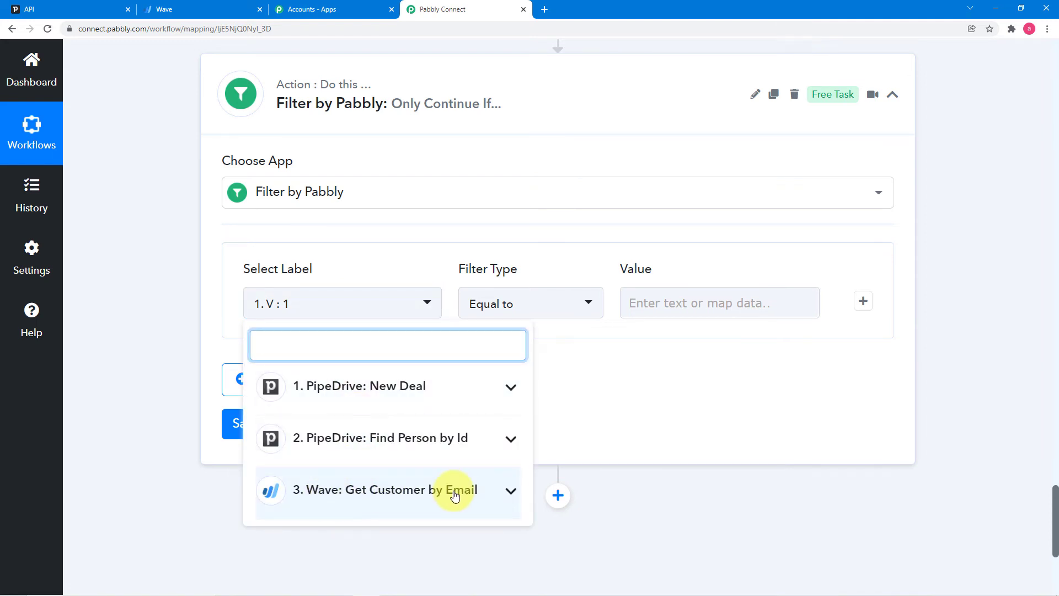
# - Set the filter label to 3. Data Business Customers Edges 0 Node Id with condition Does not exist
pyautogui.scroll(-2, 454, 492)
pyautogui.click(441, 393)
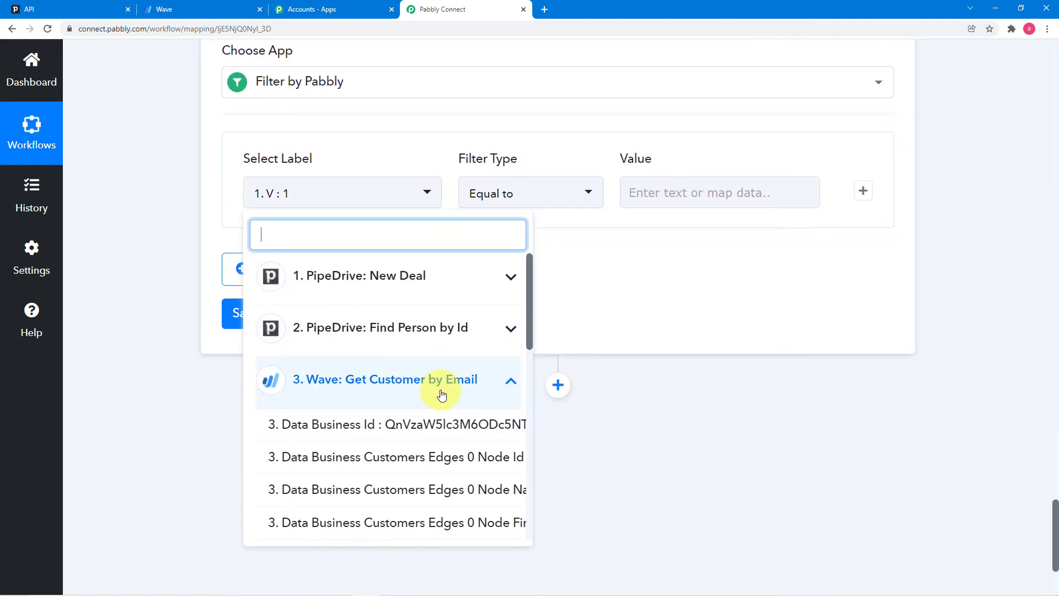
pyautogui.click(410, 461)
pyautogui.click(529, 193)
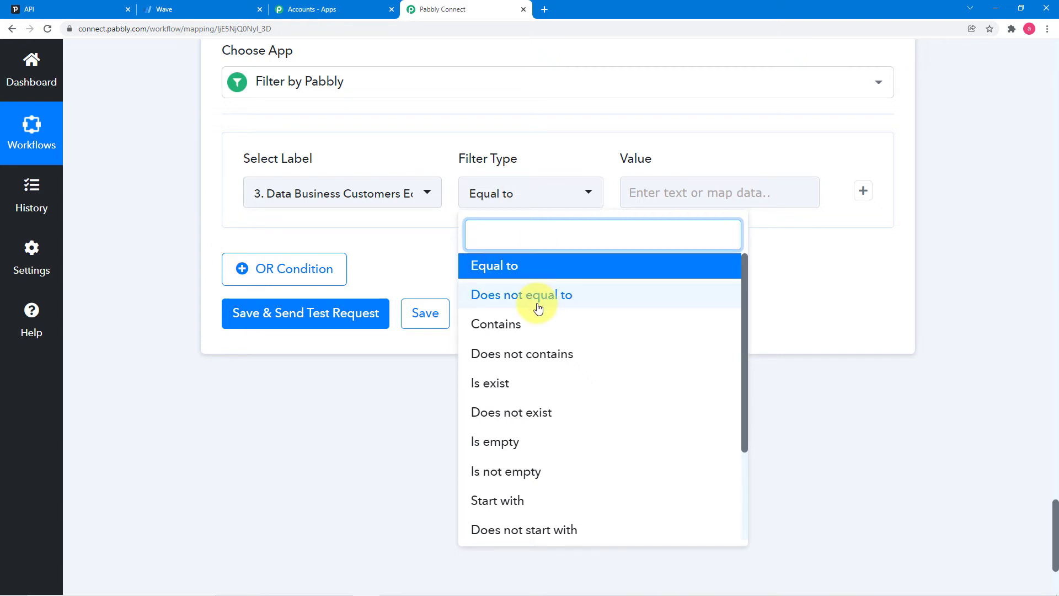
pyautogui.click(520, 414)
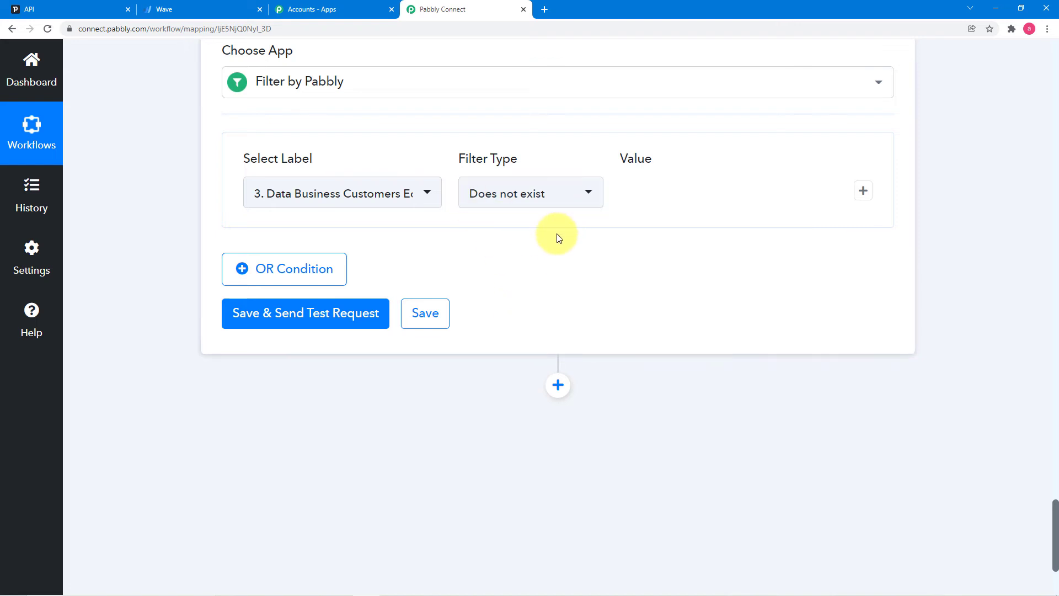
# - Save the filter and send a test request
pyautogui.scroll(10, 556, 238)
pyautogui.scroll(2, 556, 242)
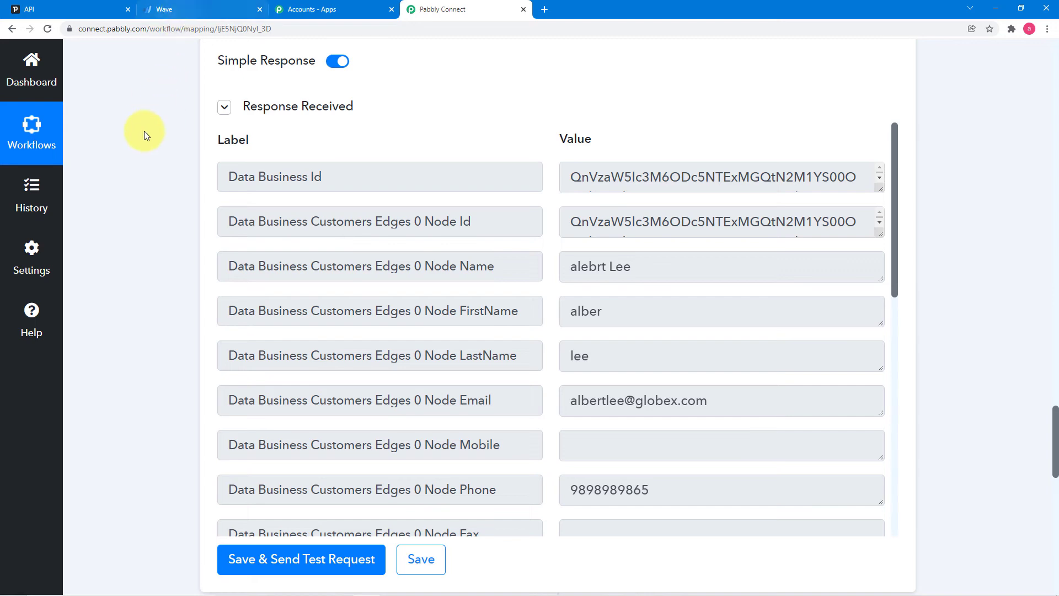
pyautogui.scroll(-1, 161, 188)
pyautogui.scroll(-5, 161, 187)
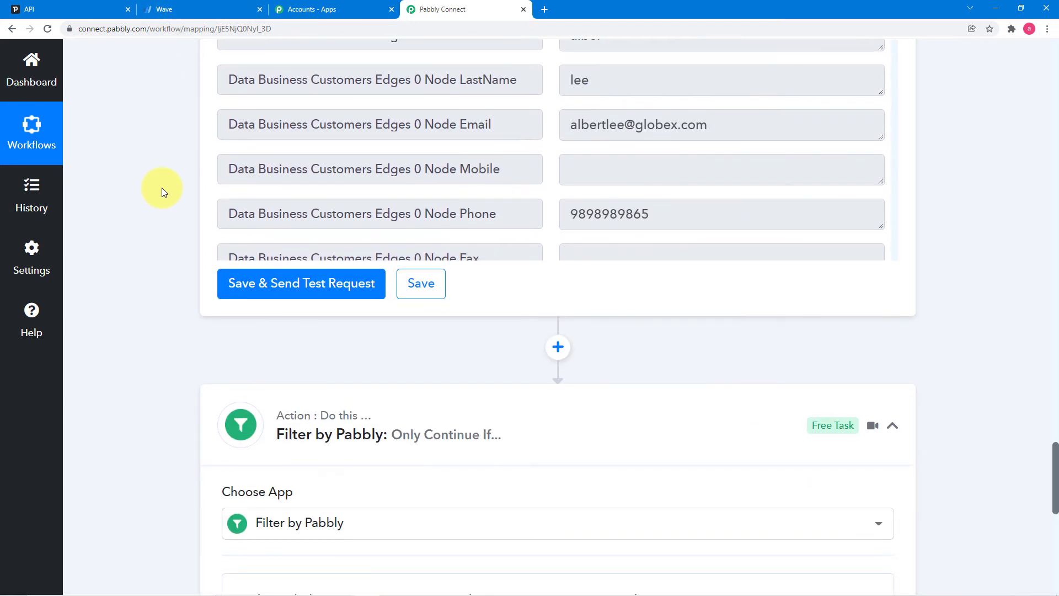
pyautogui.scroll(-2, 161, 191)
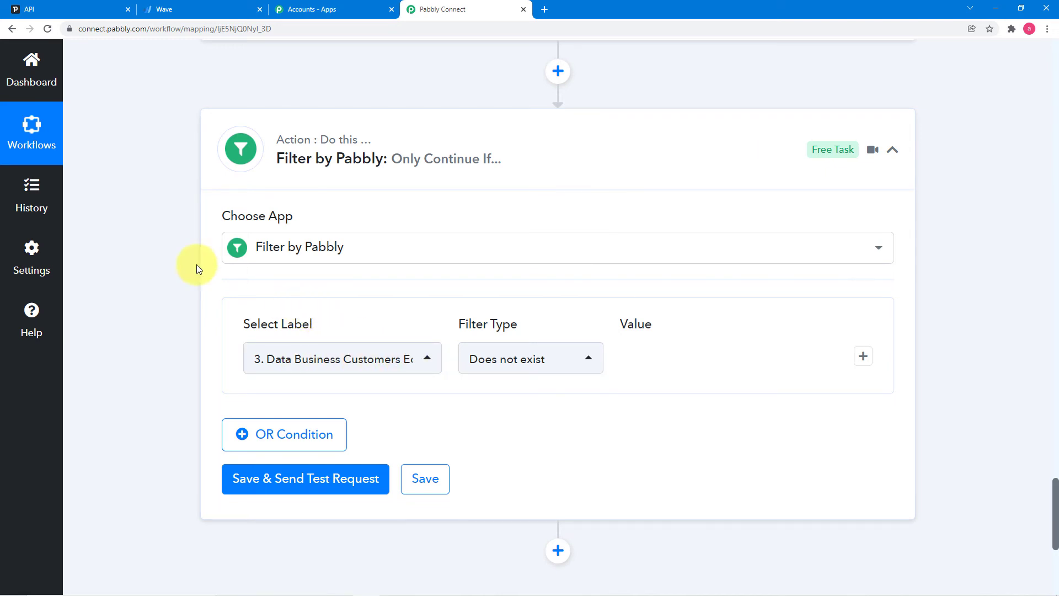
pyautogui.scroll(1, 184, 219)
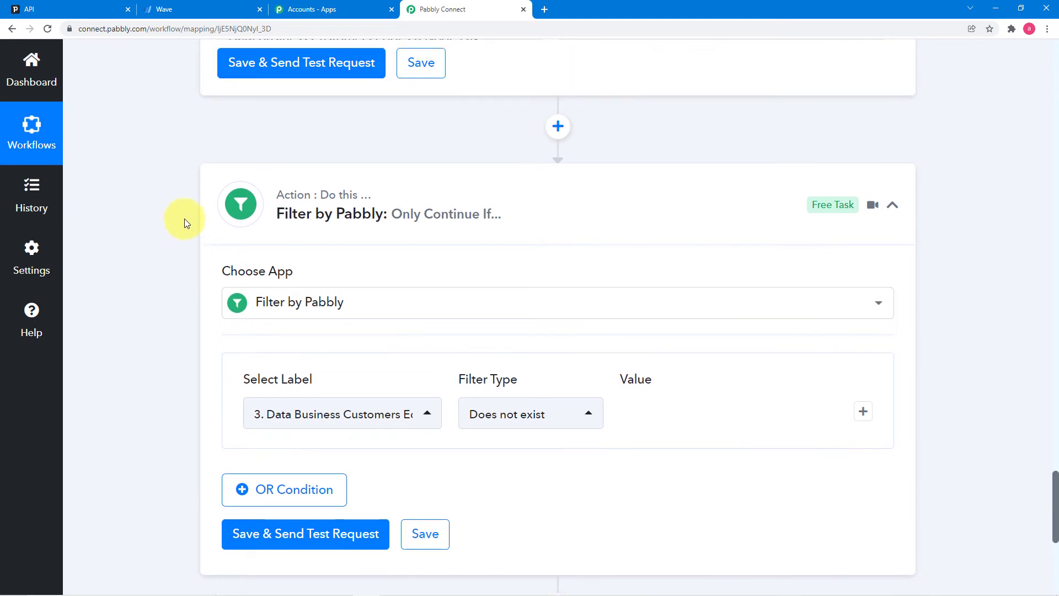
pyautogui.scroll(-5, 184, 218)
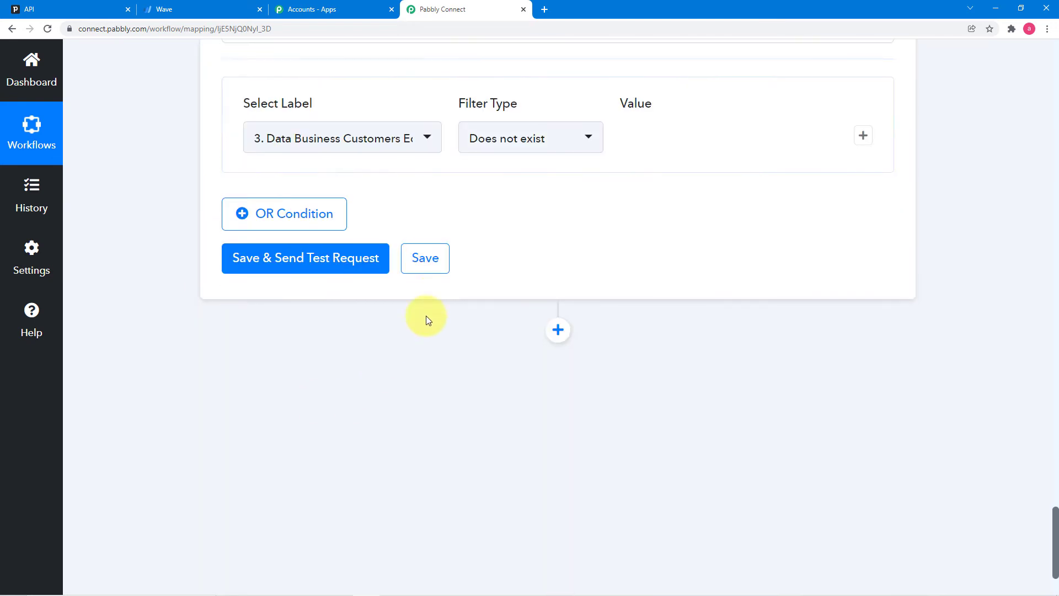
pyautogui.click(350, 260)
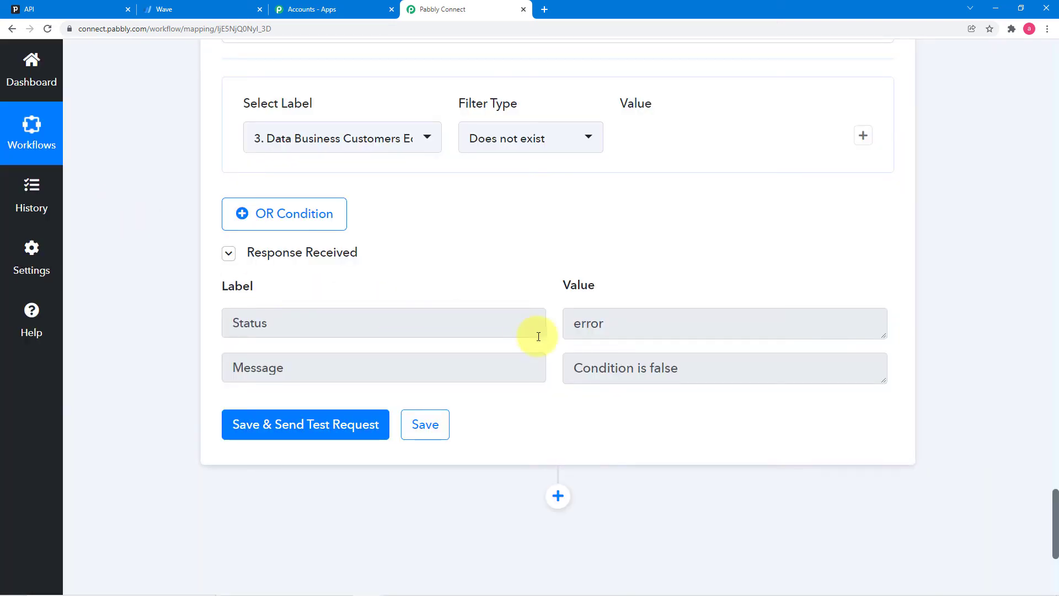
# - Scroll through the filter's 'Condition is false' error response and the Wave lookup response above it
pyautogui.scroll(15, 674, 380)
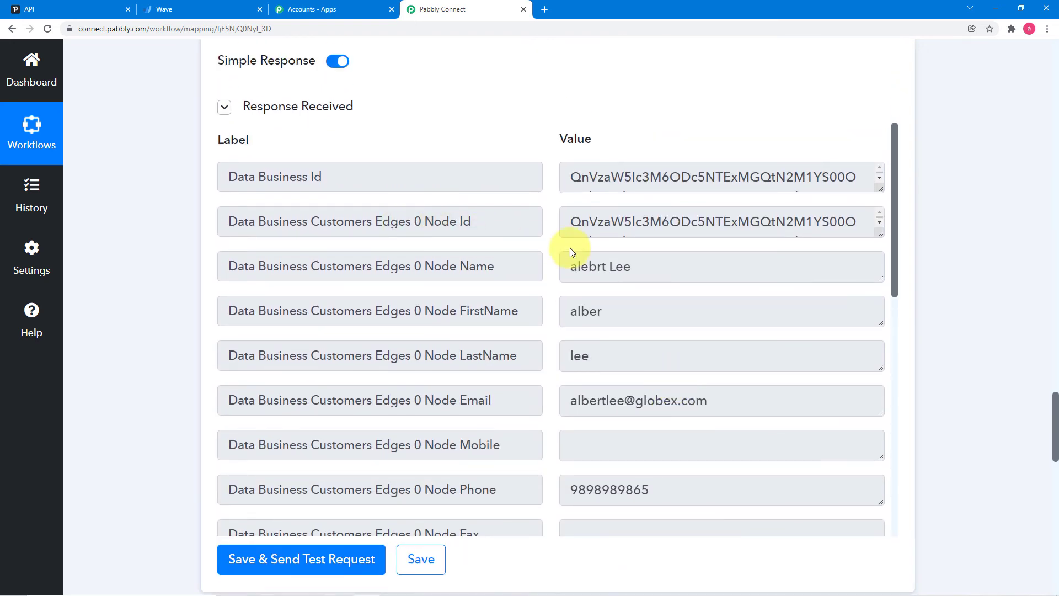
pyautogui.scroll(1, 570, 247)
pyautogui.scroll(-1, 571, 242)
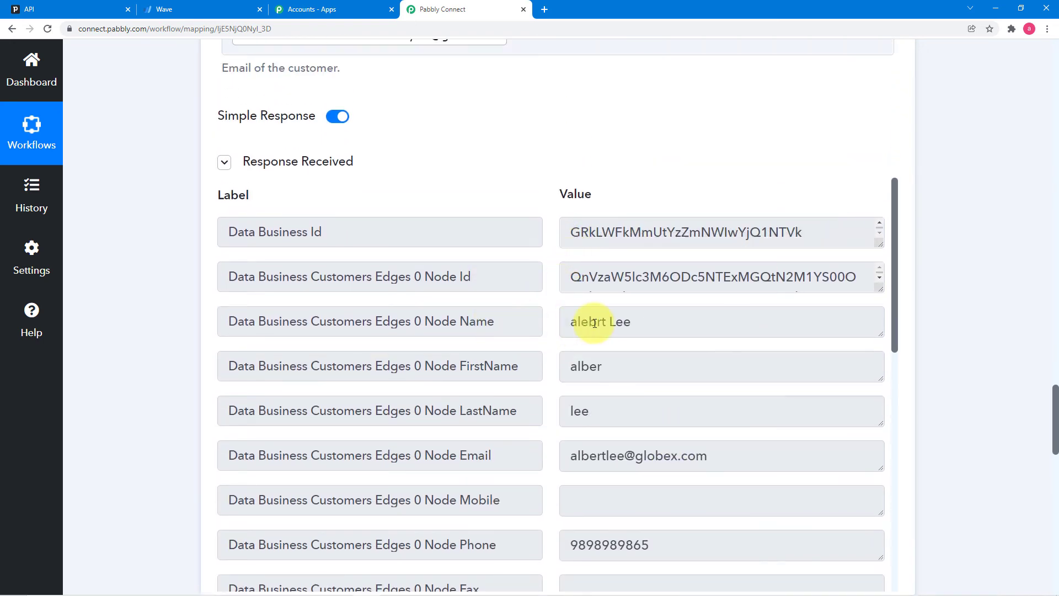
pyautogui.scroll(-7, 189, 285)
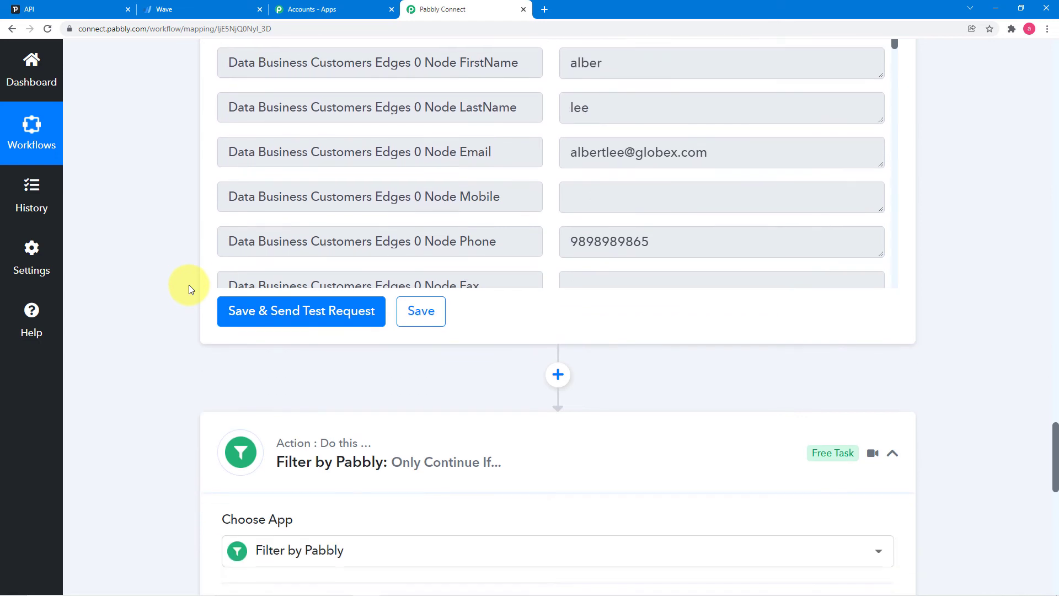
pyautogui.scroll(-7, 226, 386)
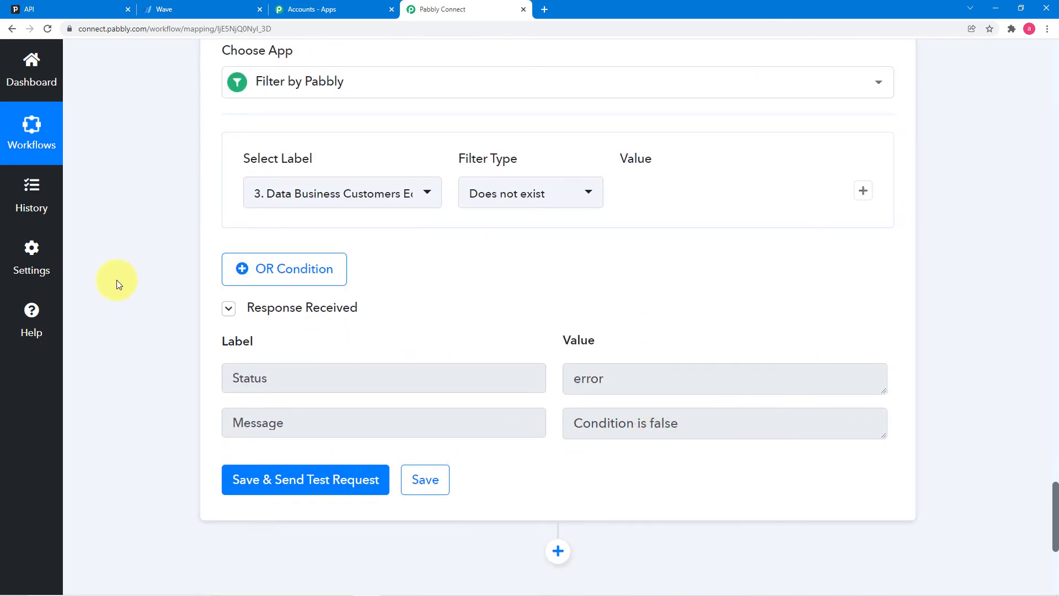
pyautogui.scroll(-4, 116, 284)
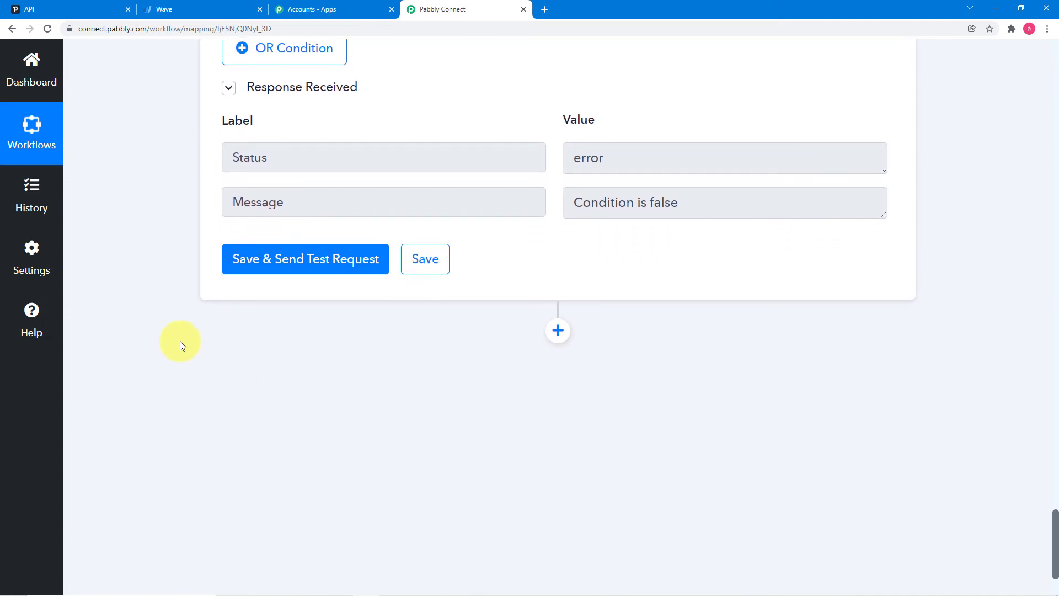
# - Add a Wave 'Create a Customer' action after the filter, using the existing Wave #8 connection with business Pabbly
pyautogui.click(558, 331)
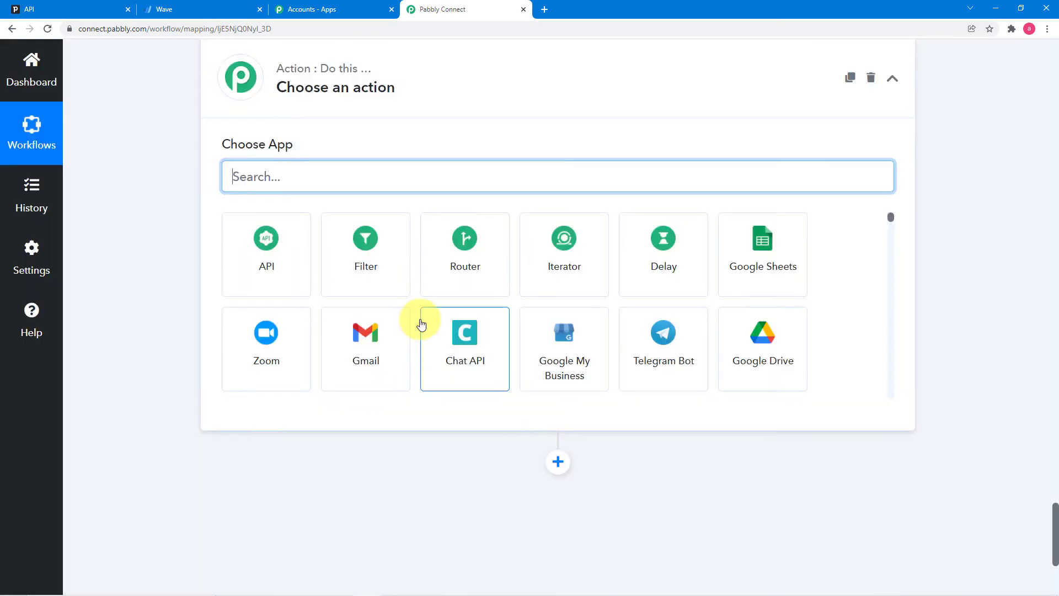
pyautogui.write('wa')
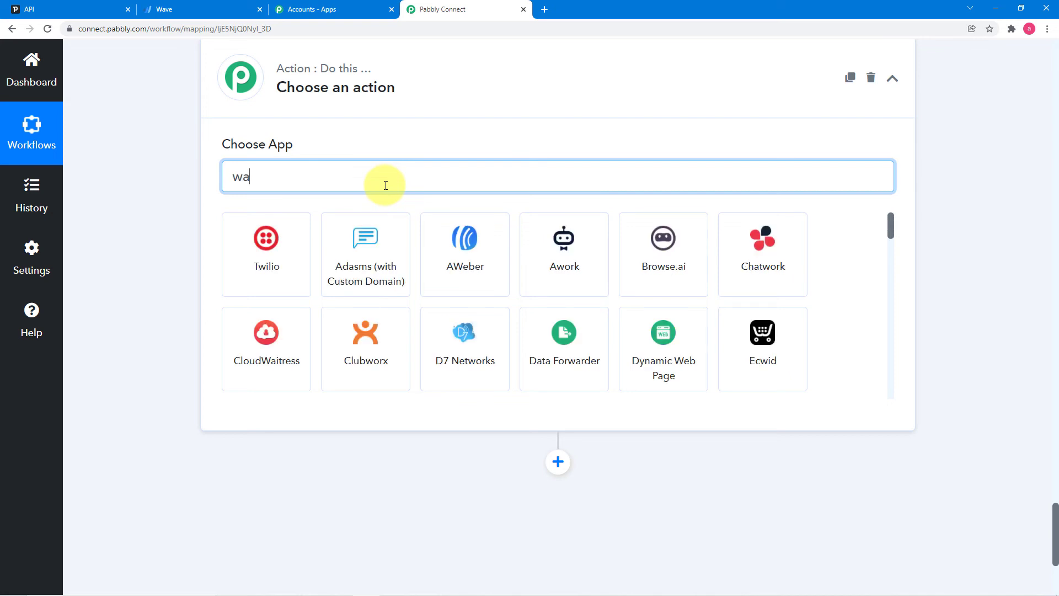
pyautogui.write('ve')
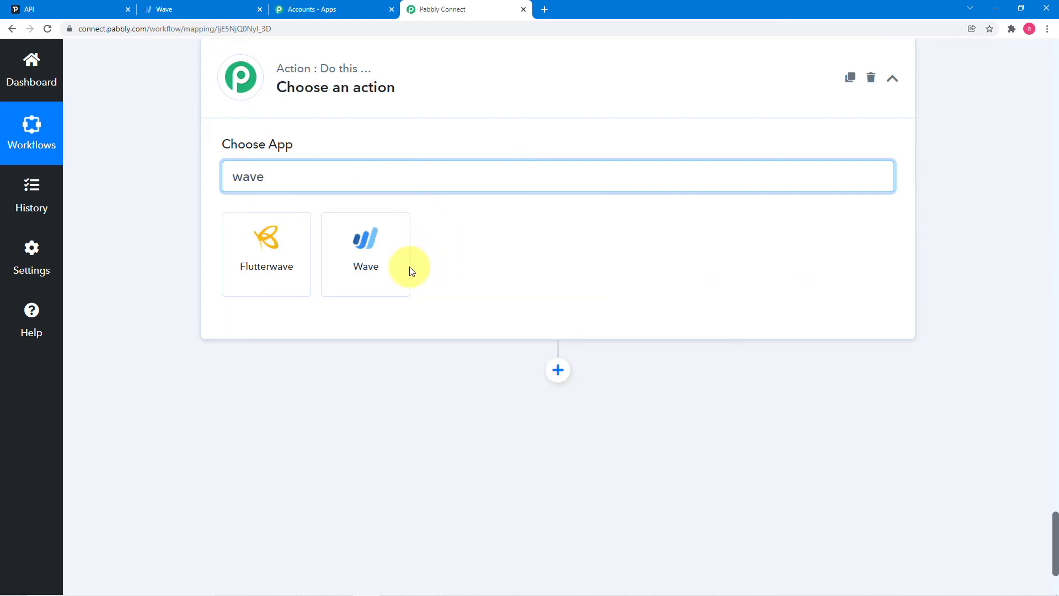
pyautogui.click(384, 270)
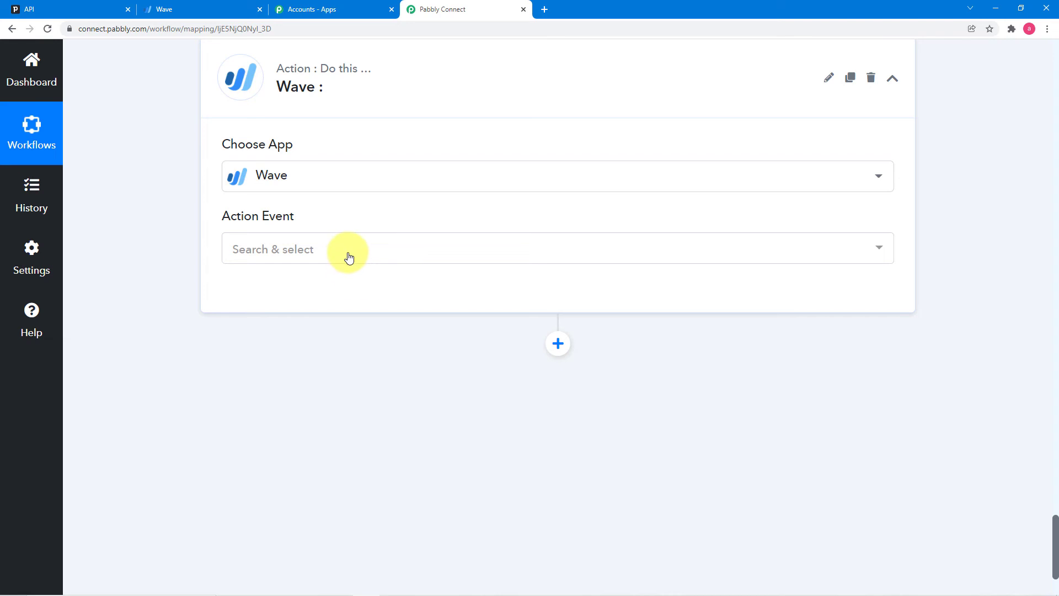
pyautogui.click(346, 254)
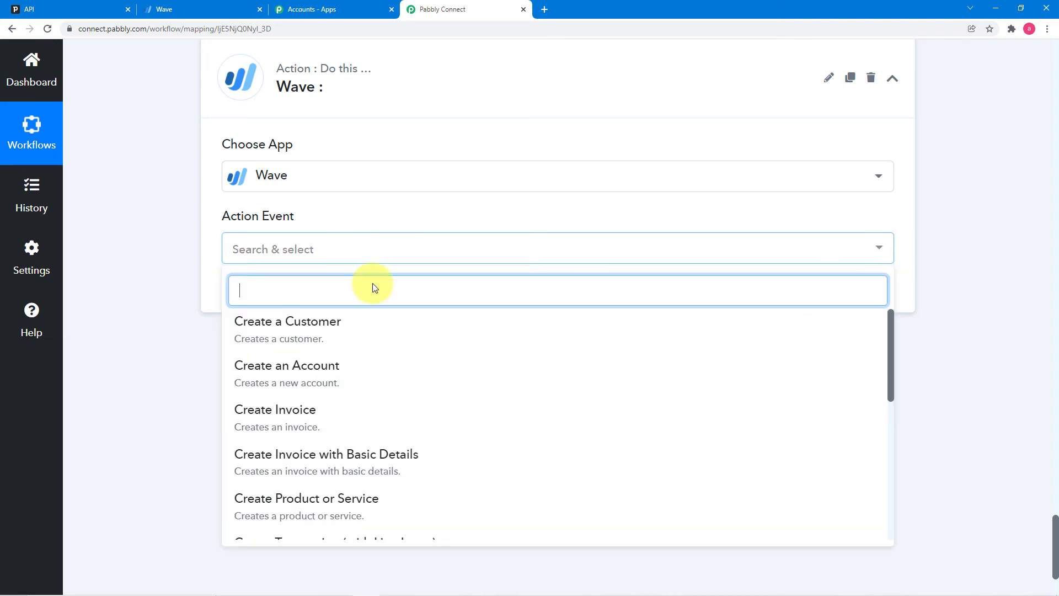
pyautogui.click(312, 339)
pyautogui.click(255, 296)
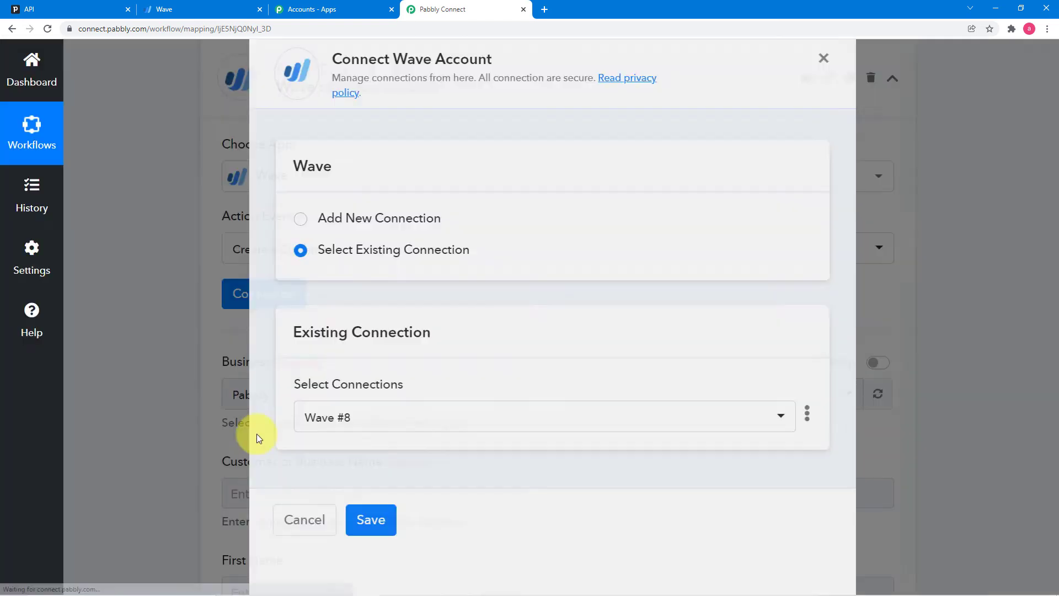
pyautogui.scroll(-4, 338, 340)
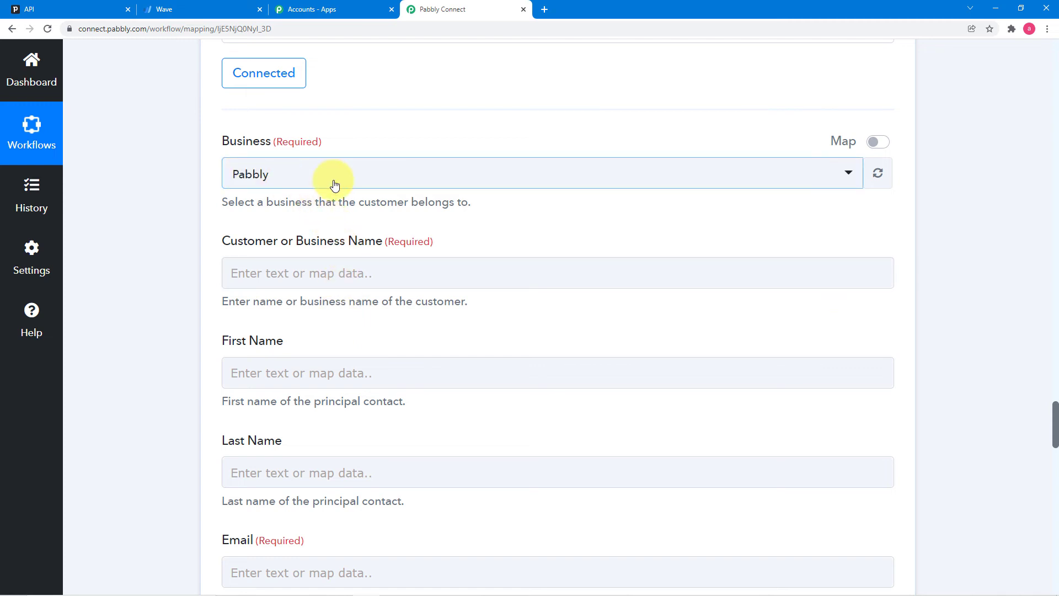
pyautogui.scroll(-2, 318, 297)
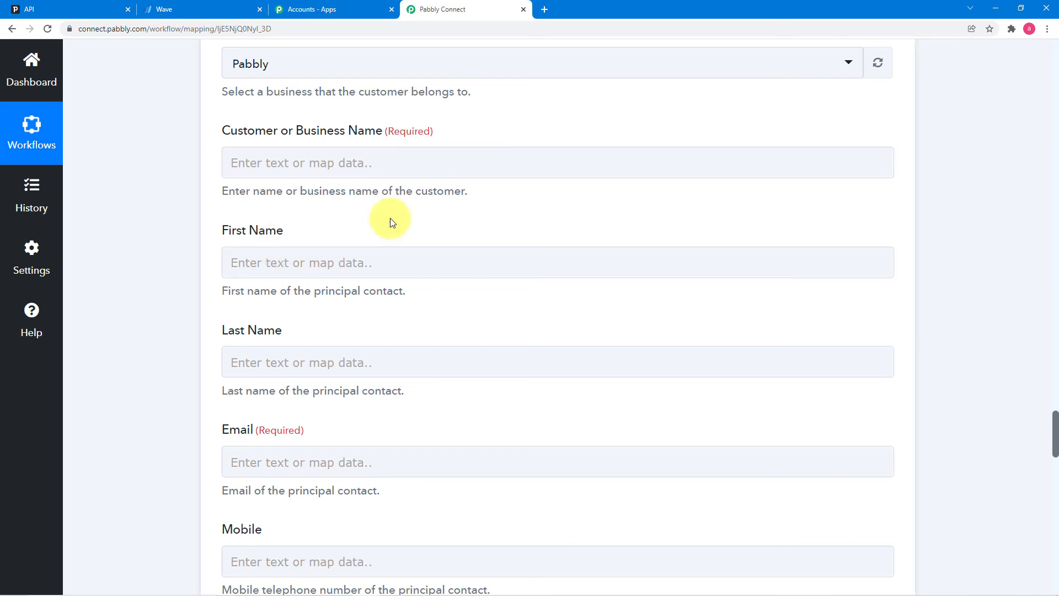
# - Map the Pipedrive deal's Current Org Name into Customer or Business Name
pyautogui.click(382, 170)
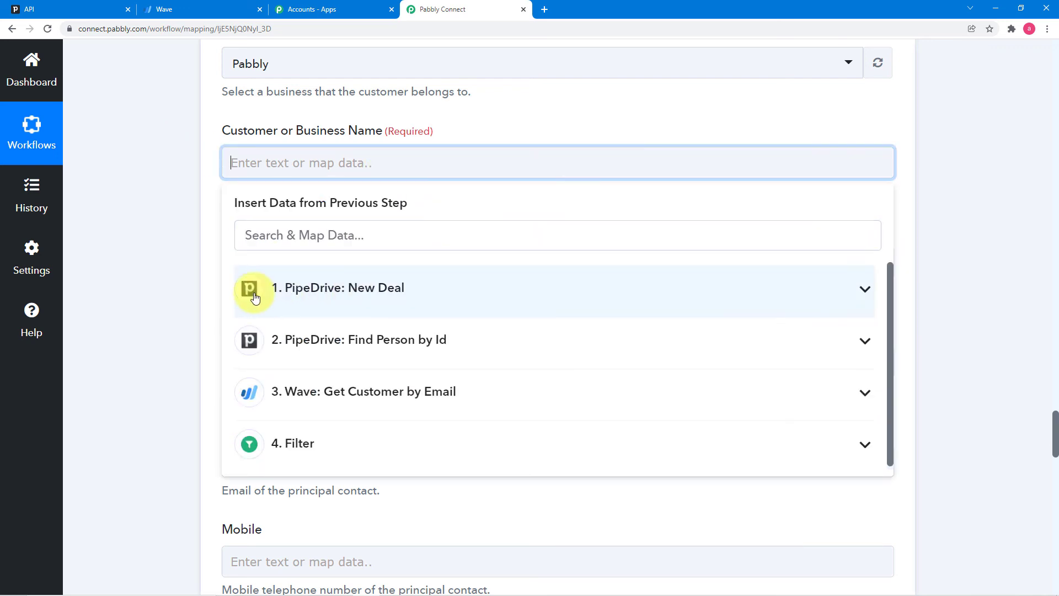
pyautogui.click(431, 298)
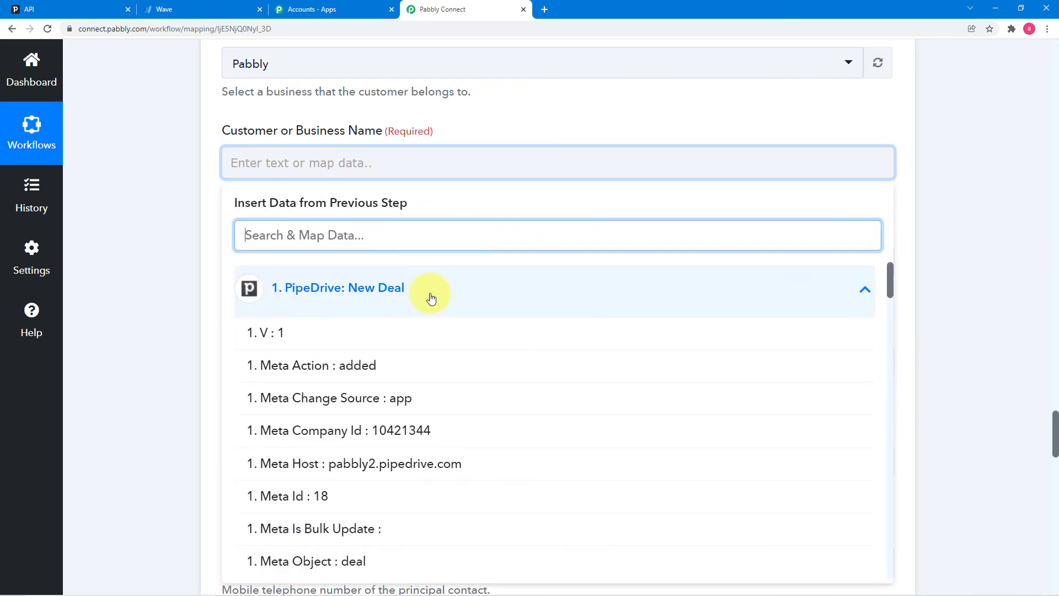
pyautogui.scroll(-4, 436, 386)
pyautogui.scroll(-7, 438, 390)
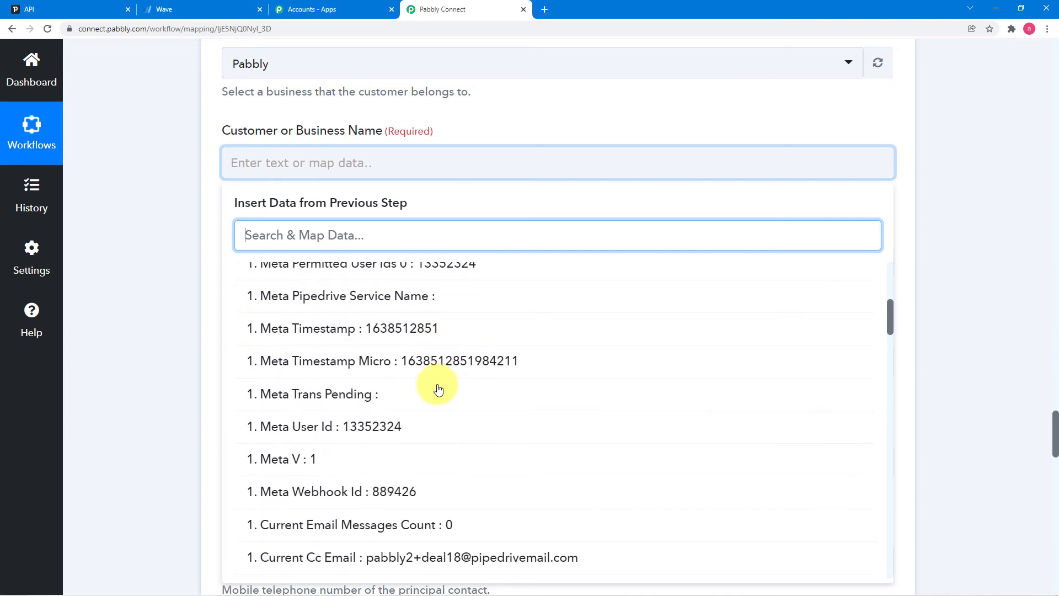
pyautogui.scroll(-10, 439, 390)
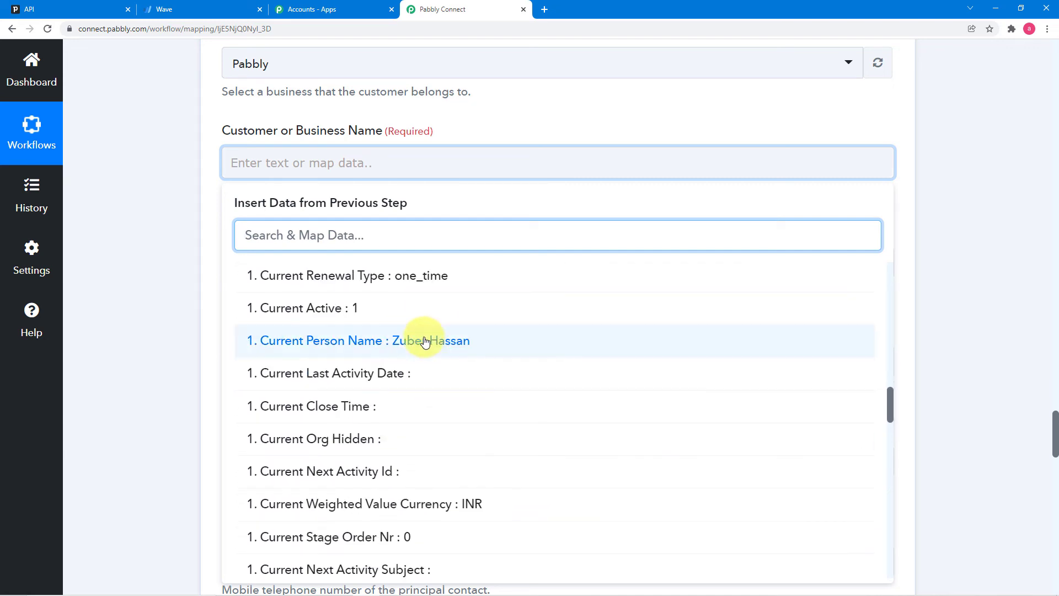
pyautogui.scroll(-9, 430, 364)
pyautogui.scroll(-2, 439, 386)
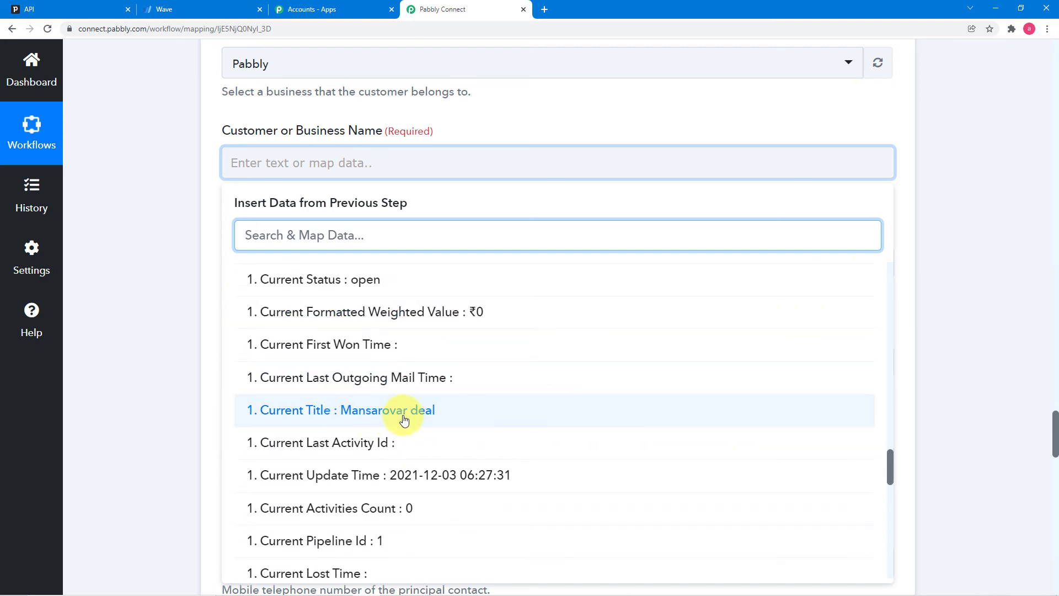
pyautogui.scroll(-7, 371, 417)
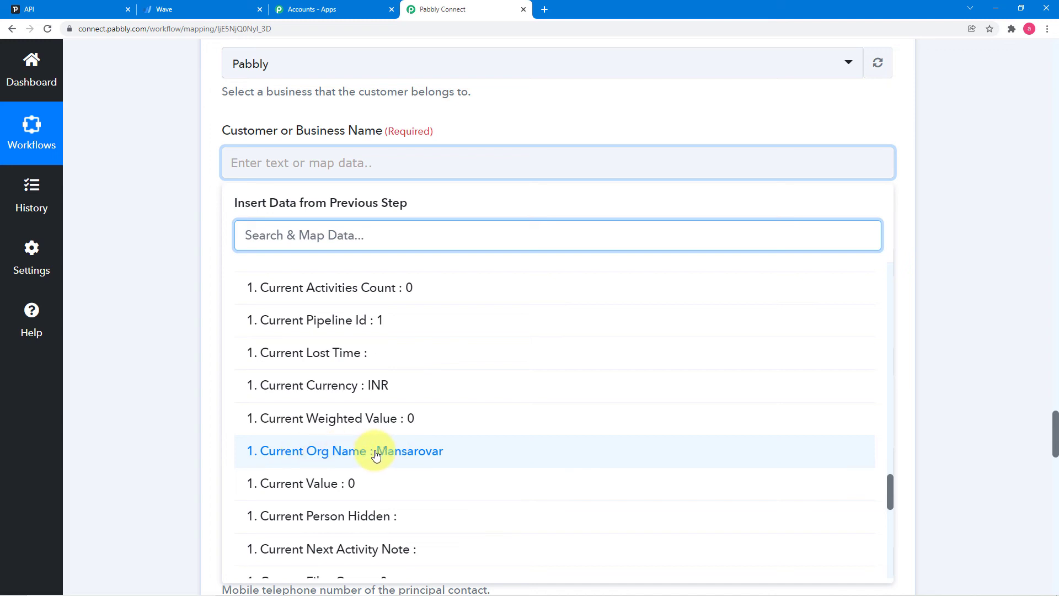
pyautogui.click(420, 451)
pyautogui.click(177, 280)
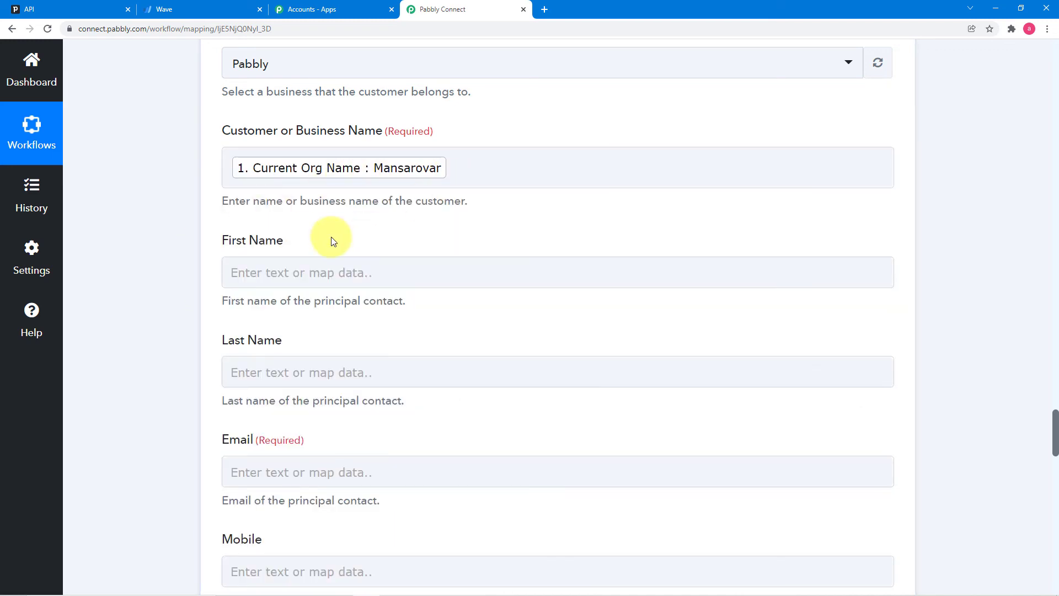
pyautogui.scroll(-2, 158, 227)
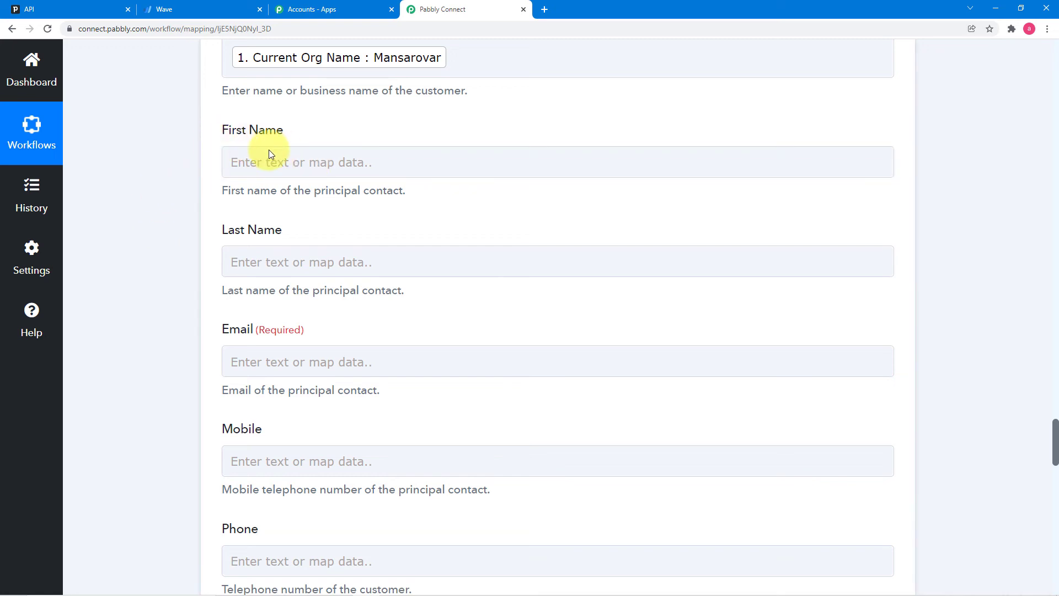
# - Map First Name to the Find Person by Id step's Data First Name
pyautogui.click(279, 162)
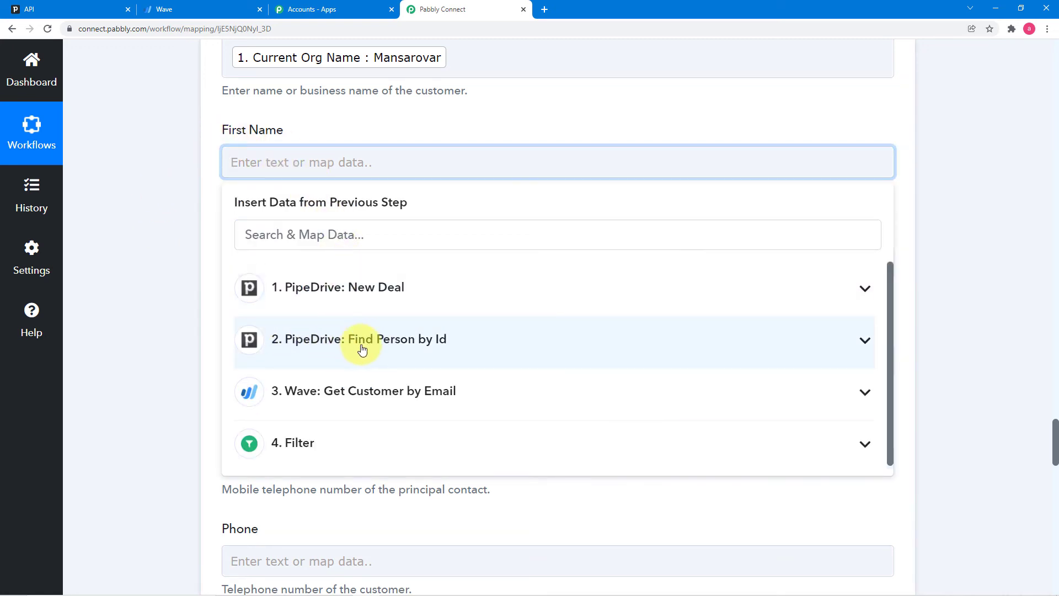
pyautogui.click(385, 347)
pyautogui.scroll(-5, 384, 365)
pyautogui.click(342, 364)
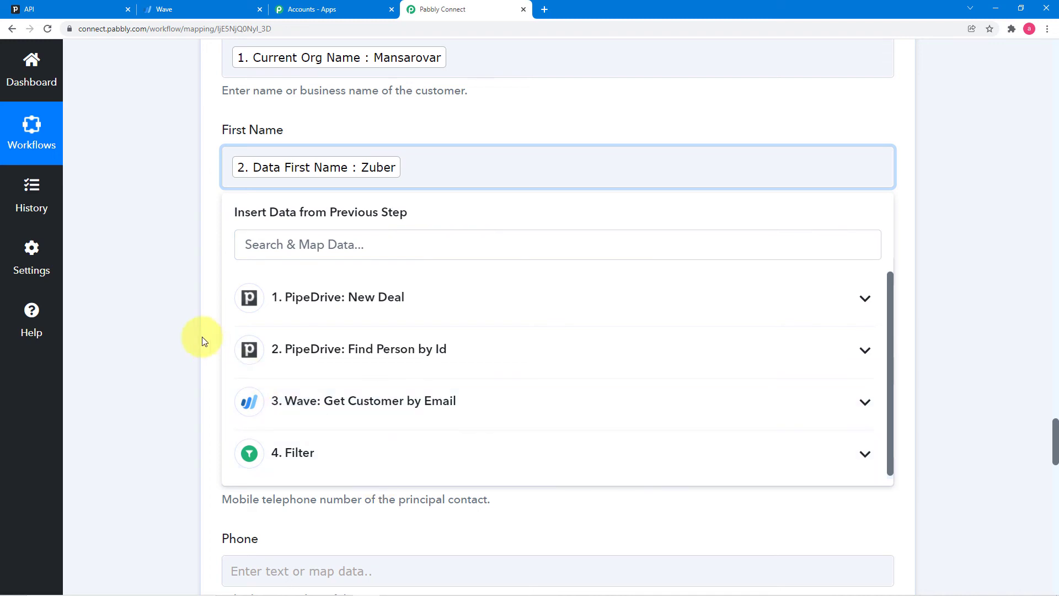
pyautogui.click(183, 323)
pyautogui.scroll(-2, 245, 323)
# - Map Last Name to the person's Data Last Name, leaving Phone empty
pyautogui.click(351, 161)
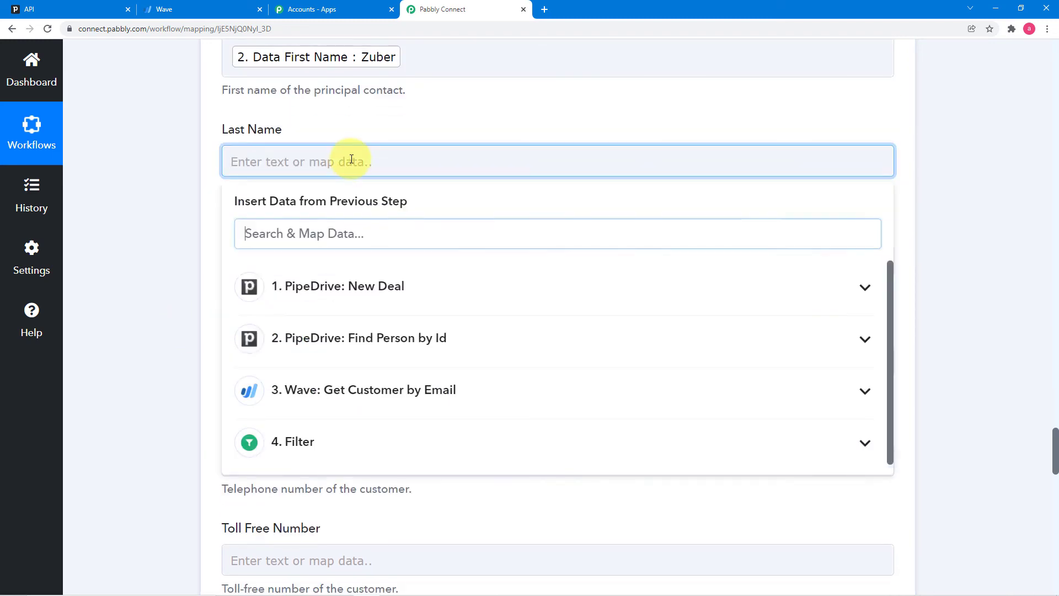
pyautogui.scroll(-3, 364, 237)
pyautogui.click(353, 171)
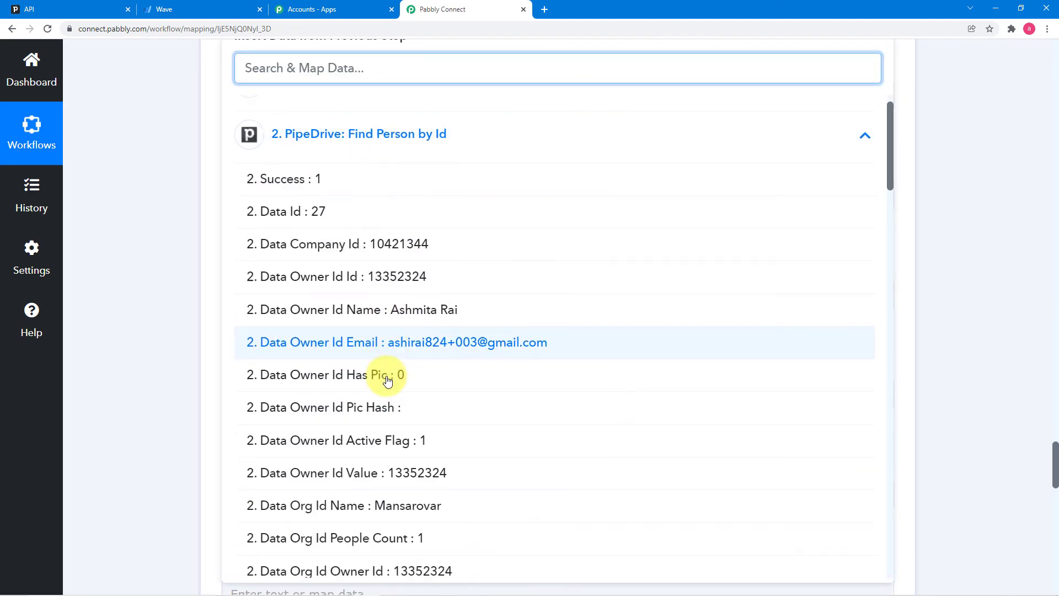
pyautogui.scroll(-9, 385, 379)
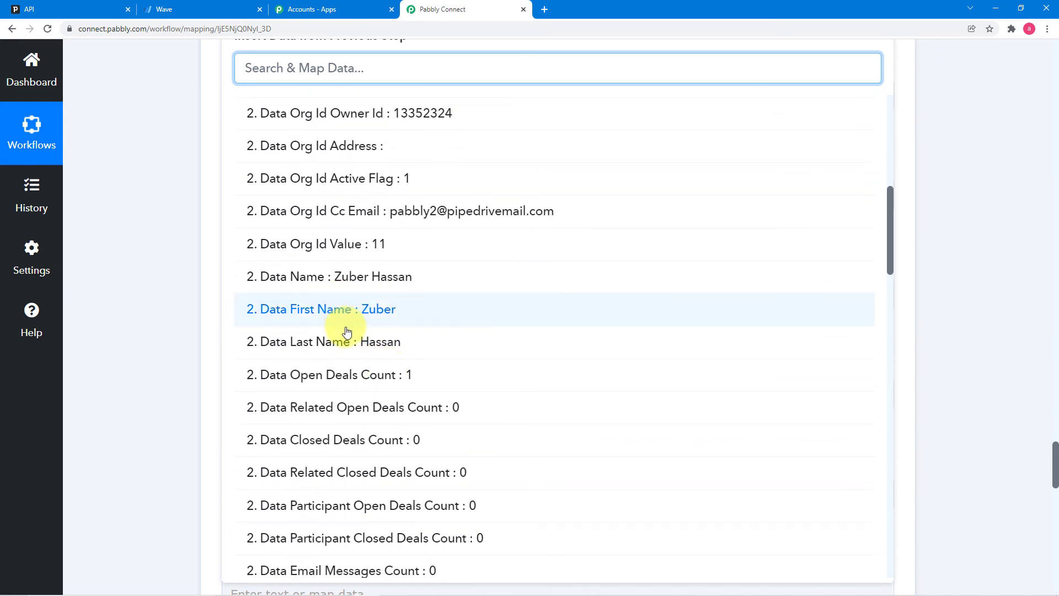
pyautogui.click(330, 342)
pyautogui.click(326, 315)
pyautogui.click(166, 237)
pyautogui.scroll(2, 163, 235)
# - Map Email to the person's Data Email 0 Value
pyautogui.click(334, 228)
pyautogui.scroll(-3, 333, 227)
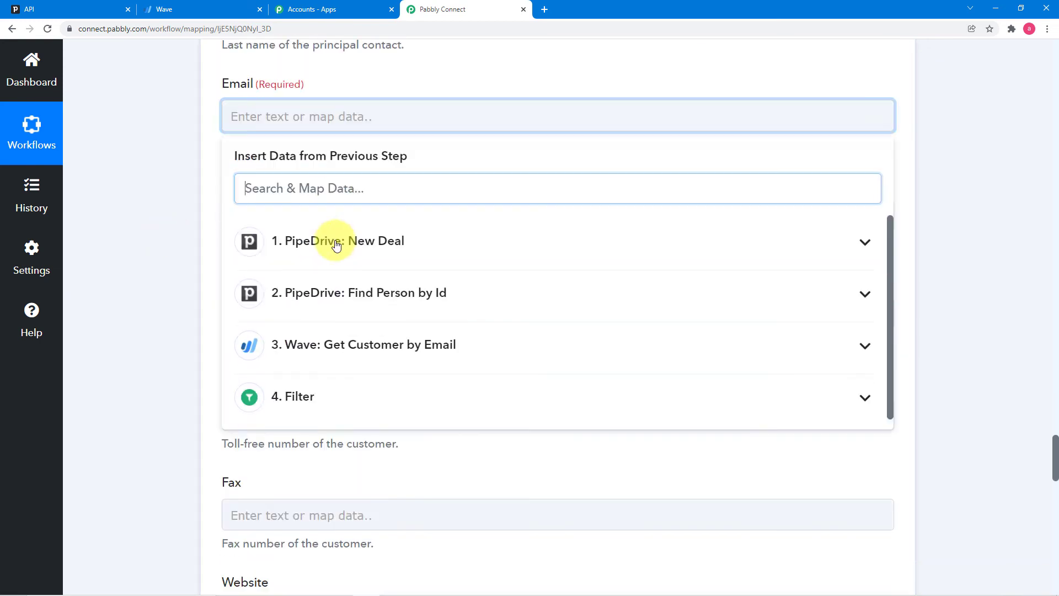
pyautogui.click(319, 231)
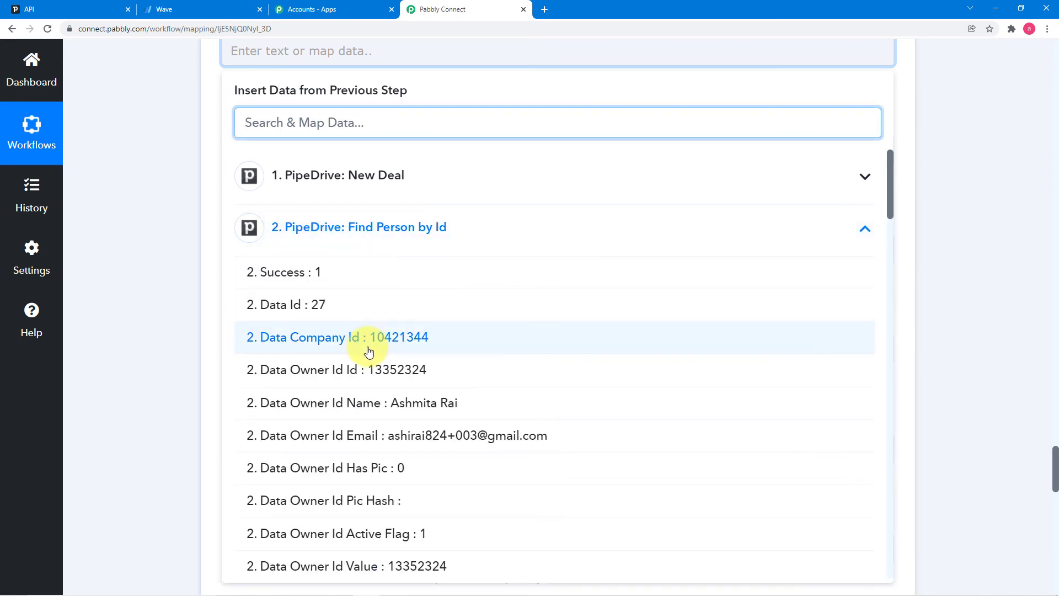
pyautogui.scroll(-7, 361, 345)
pyautogui.scroll(-13, 369, 352)
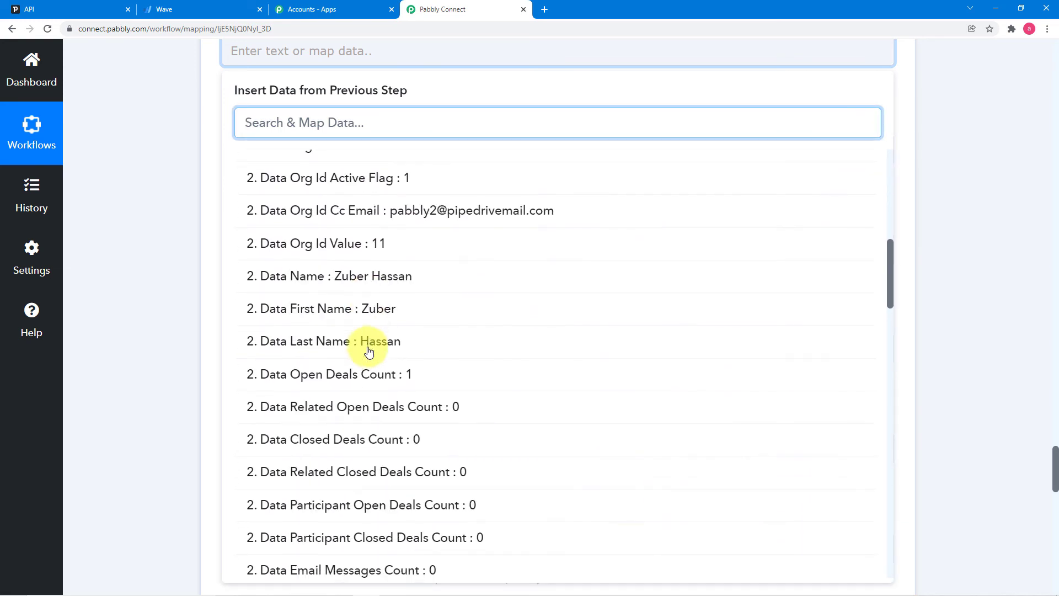
pyautogui.scroll(-2, 369, 352)
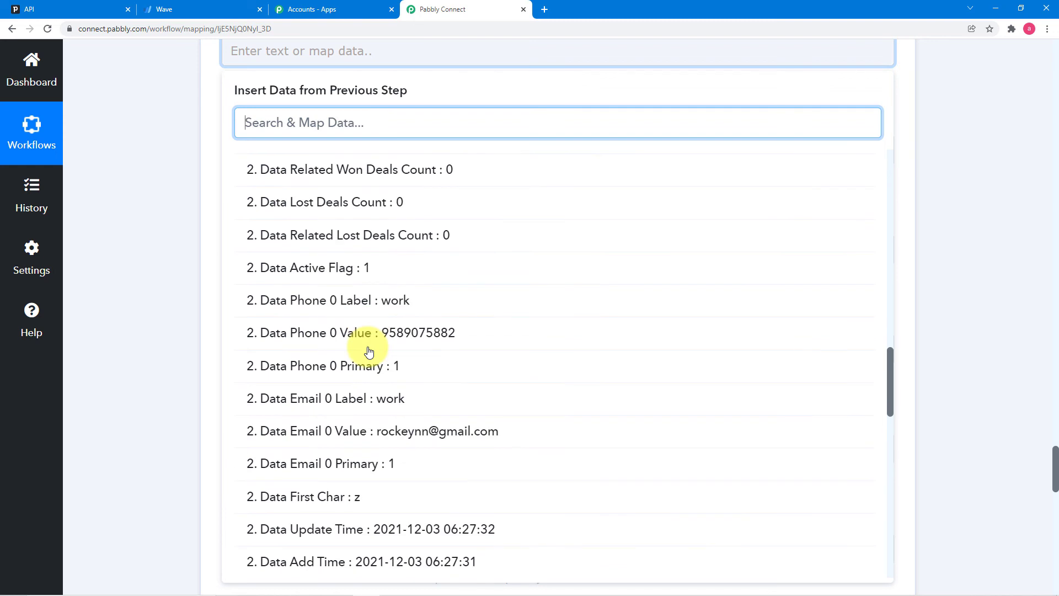
pyautogui.click(421, 430)
pyautogui.click(151, 251)
pyautogui.scroll(-1, 151, 251)
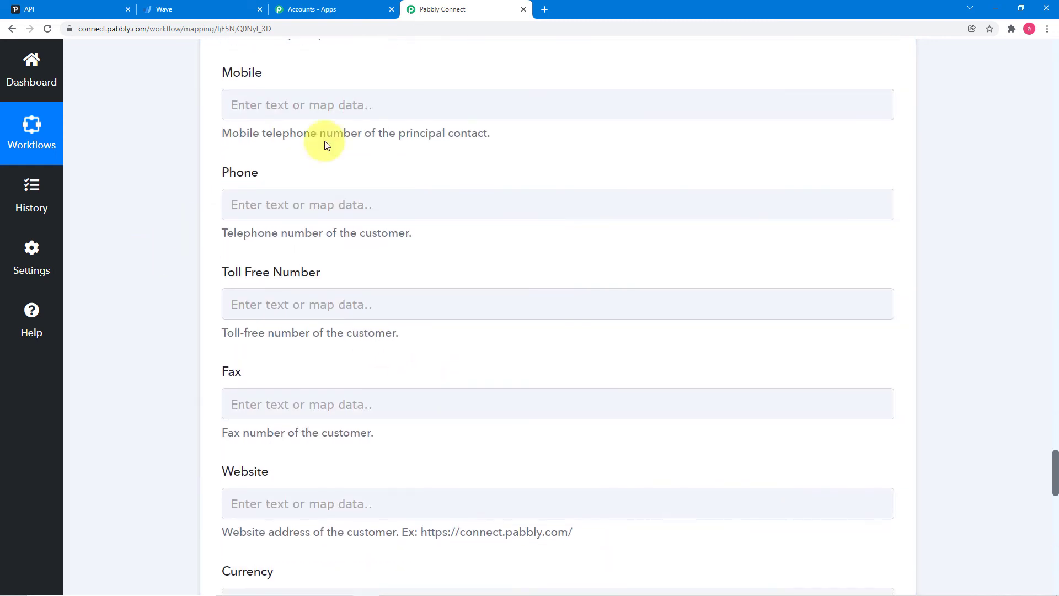
# - Map Mobile to the person's Data Phone 0 Value
pyautogui.click(349, 113)
pyautogui.click(386, 282)
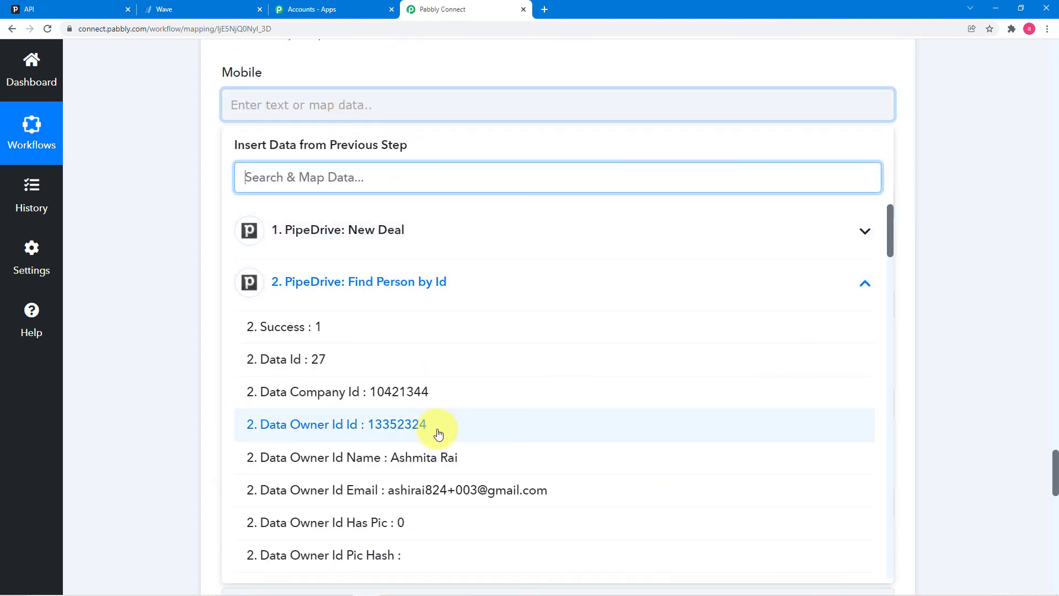
pyautogui.scroll(-9, 438, 433)
pyautogui.scroll(-13, 438, 433)
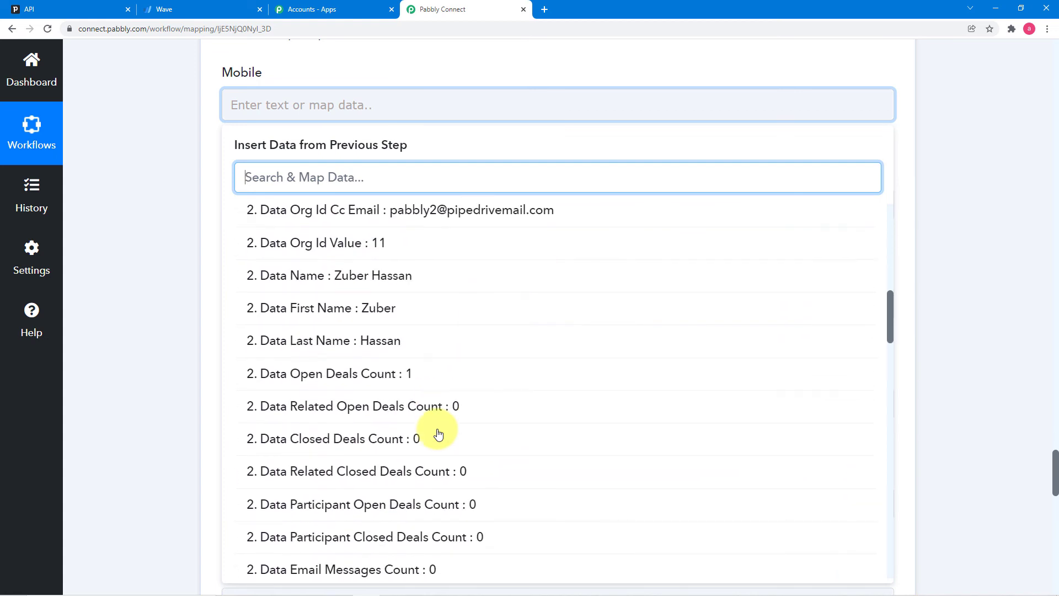
pyautogui.scroll(-2, 438, 434)
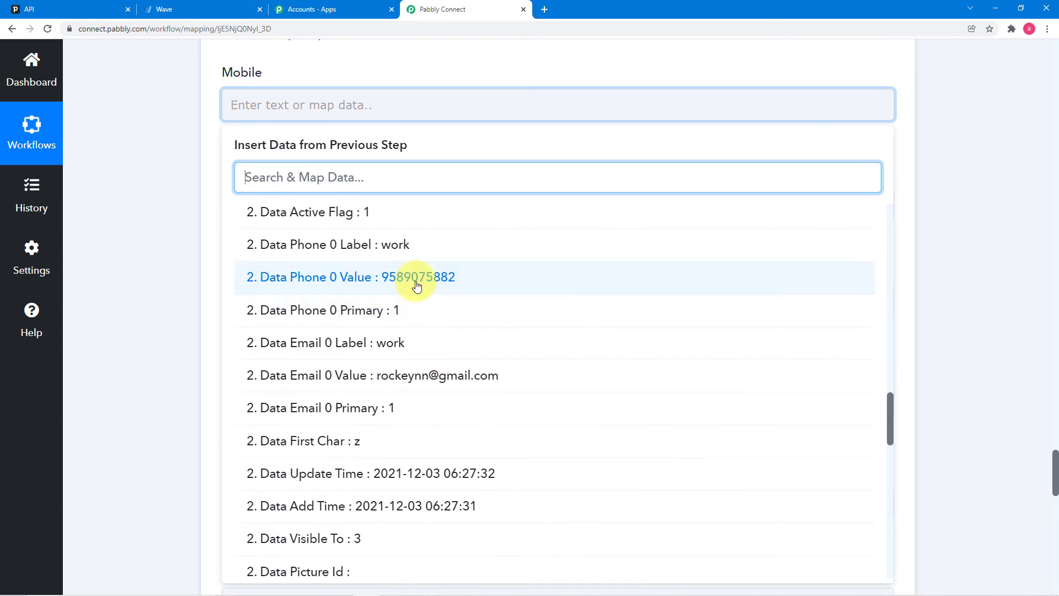
pyautogui.click(483, 278)
pyautogui.click(191, 203)
pyautogui.scroll(-1, 190, 202)
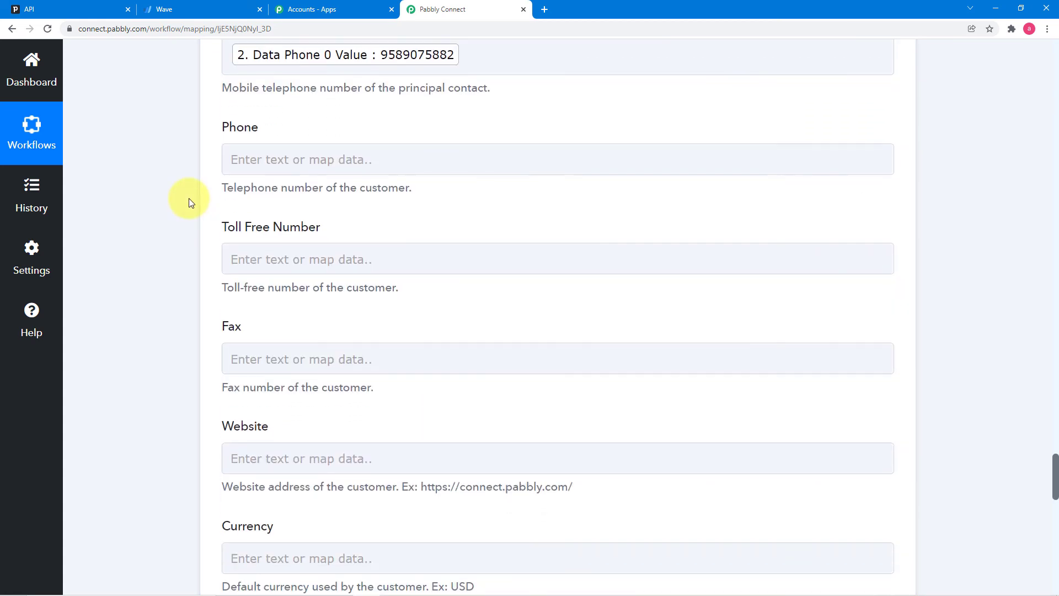
pyautogui.scroll(-4, 296, 336)
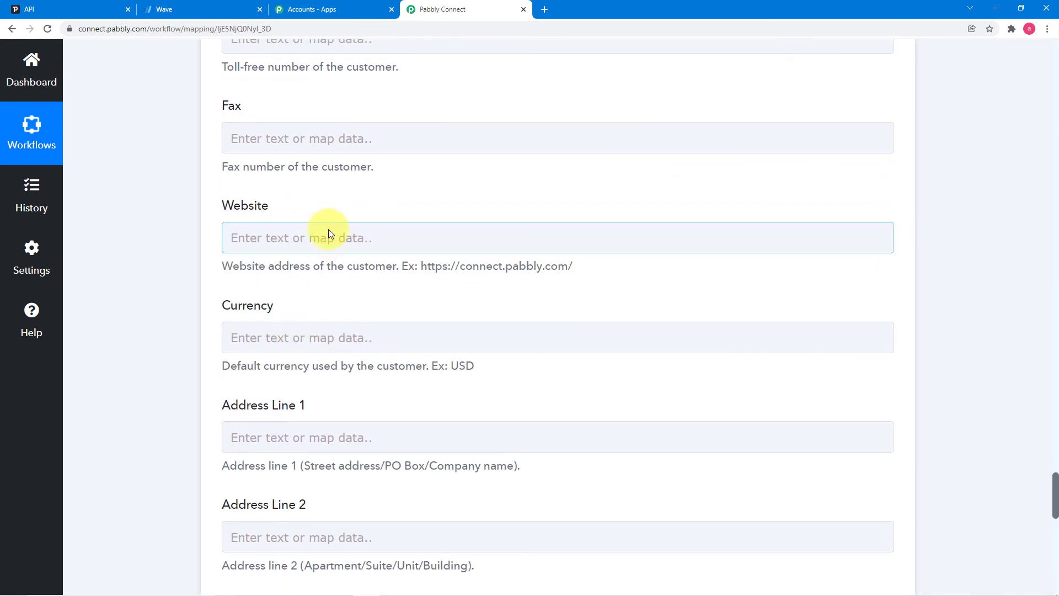
pyautogui.scroll(-8, 341, 323)
pyautogui.scroll(-4, 344, 321)
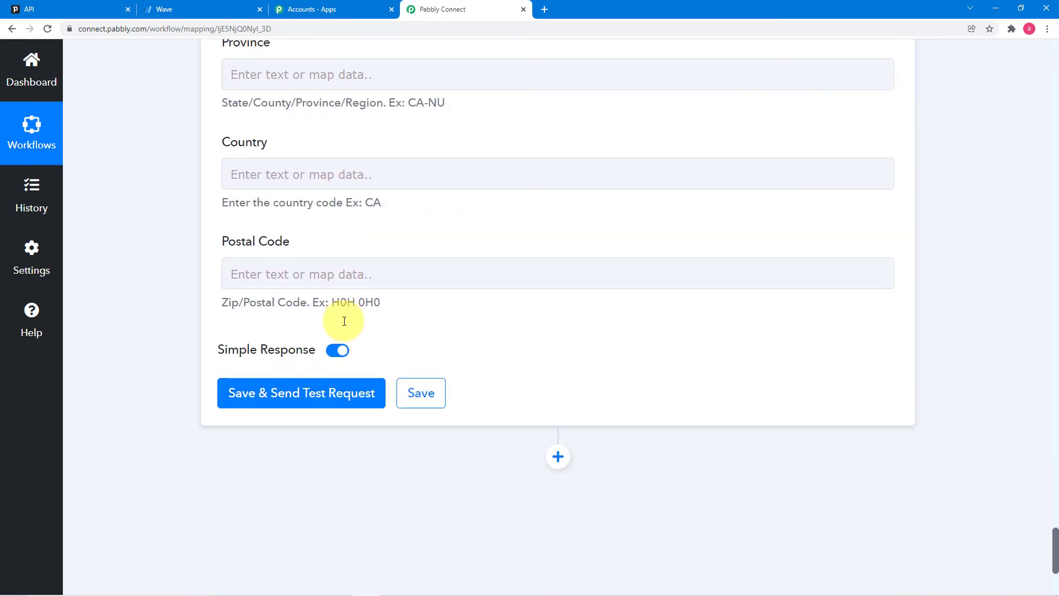
# - Save and send a test request, getting a DidSucceed 1 response for the new Mansarovar customer
pyautogui.click(296, 400)
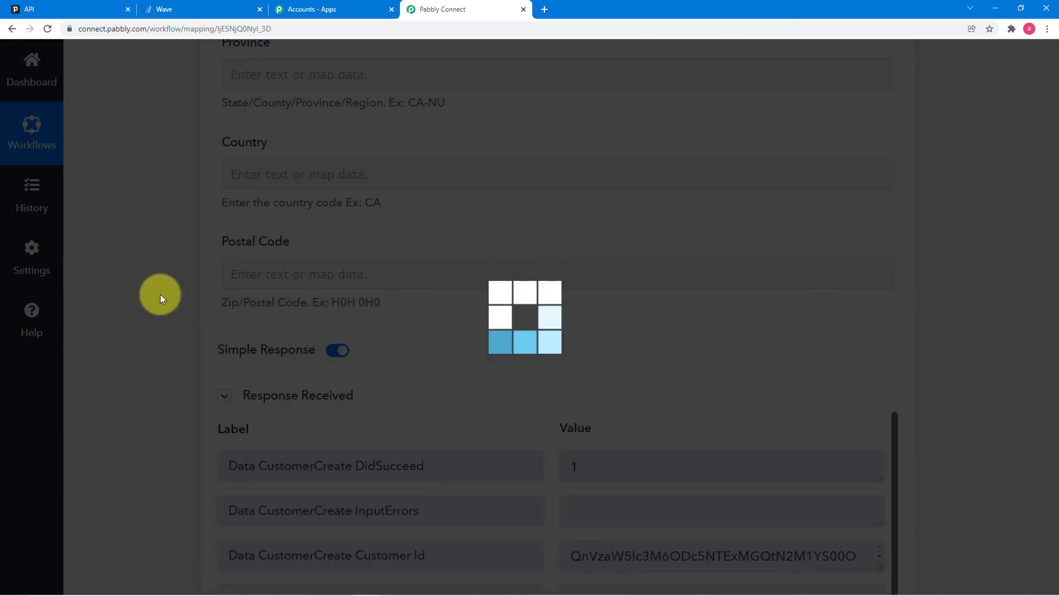
pyautogui.scroll(-6, 160, 294)
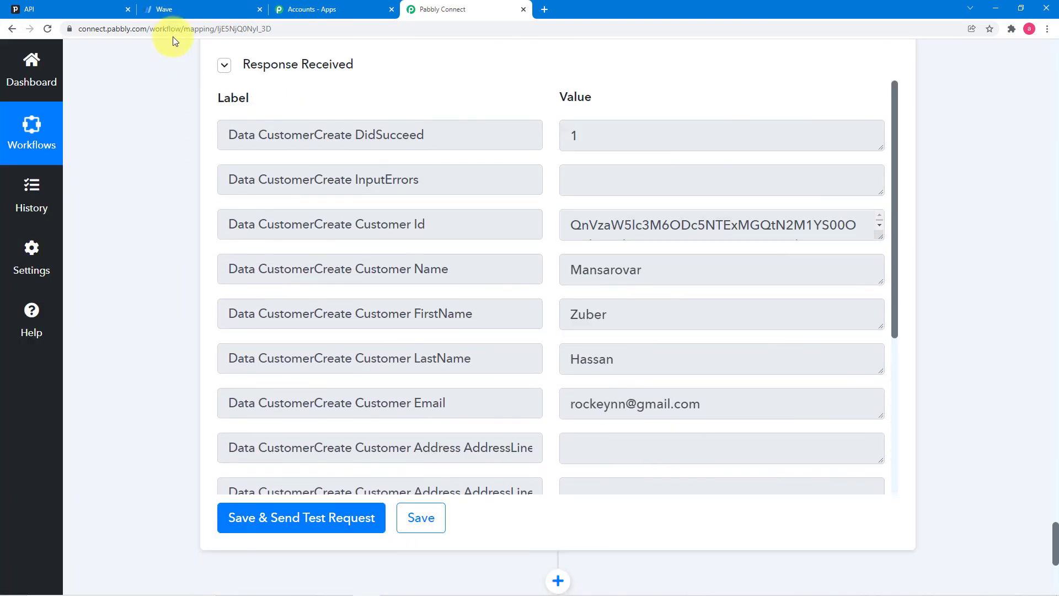
pyautogui.click(174, 10)
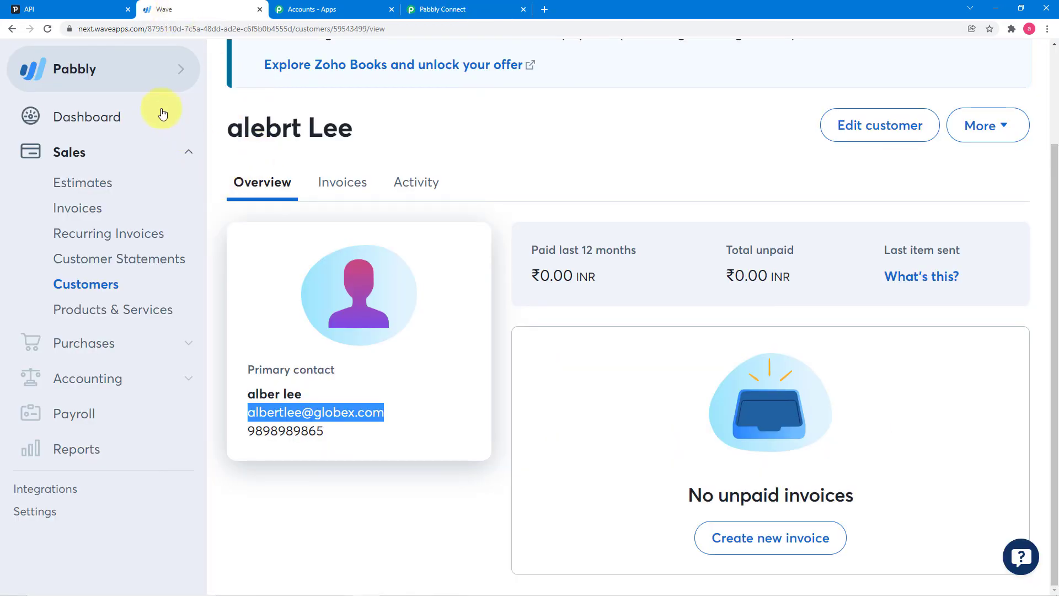
# - Open the Mansarovar customer in Wave's Customers list to verify its contact, e-mail and mobile
pyautogui.click(83, 283)
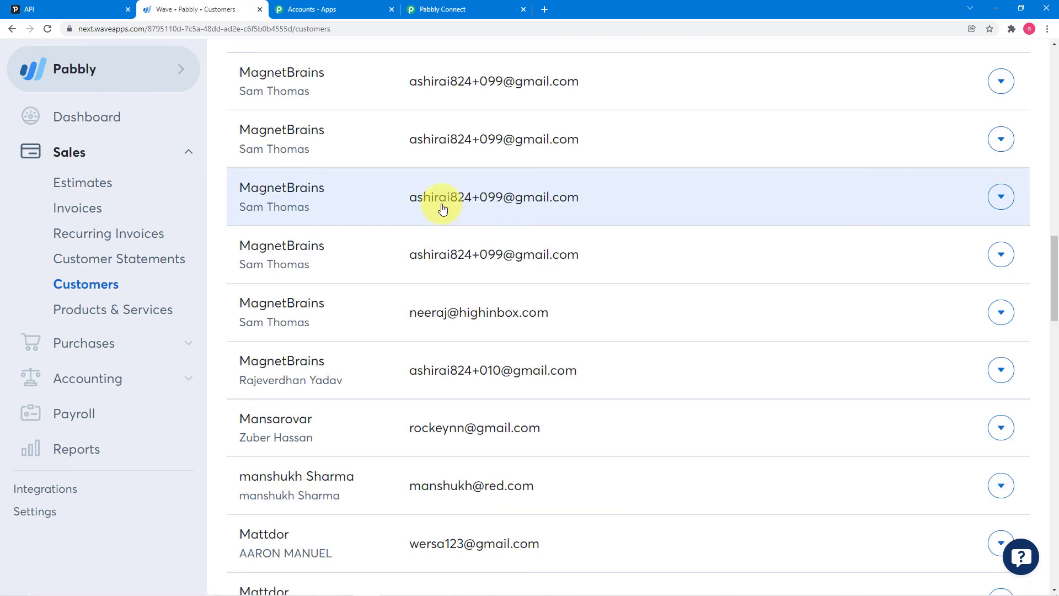
pyautogui.scroll(-4, 442, 208)
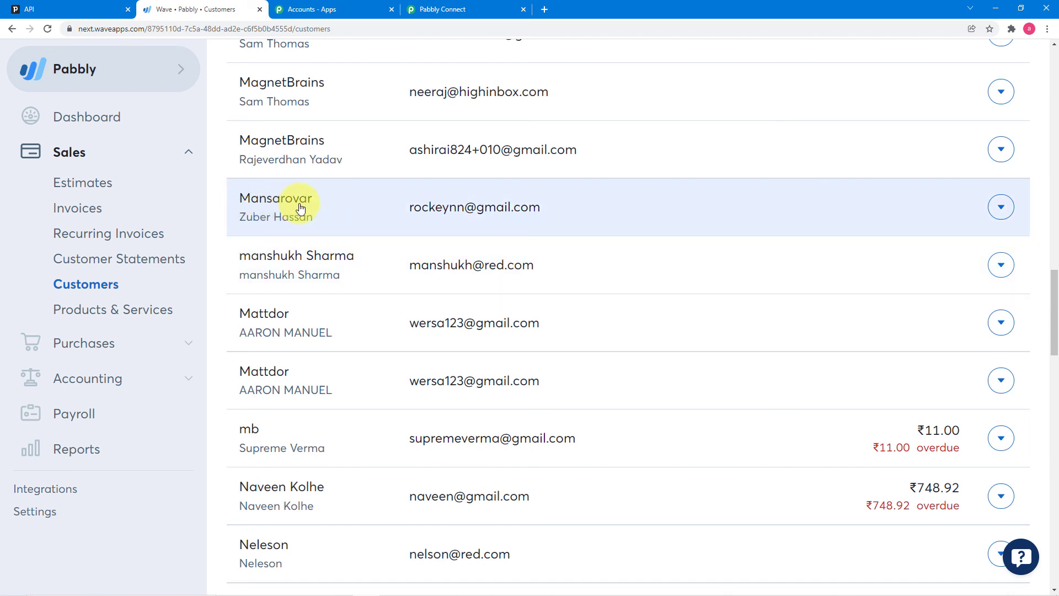
pyautogui.click(297, 223)
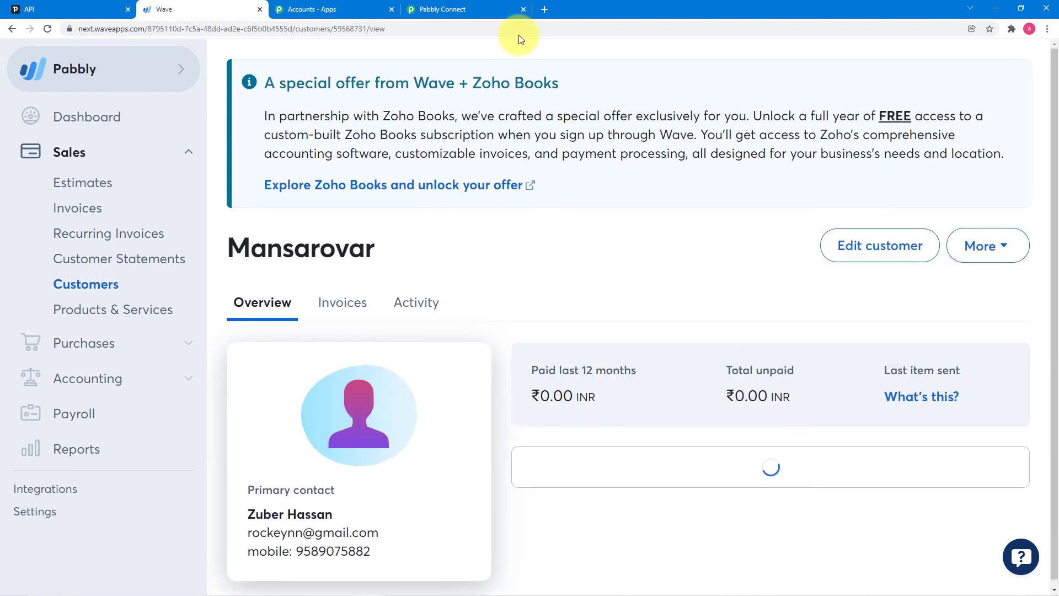
pyautogui.click(495, 10)
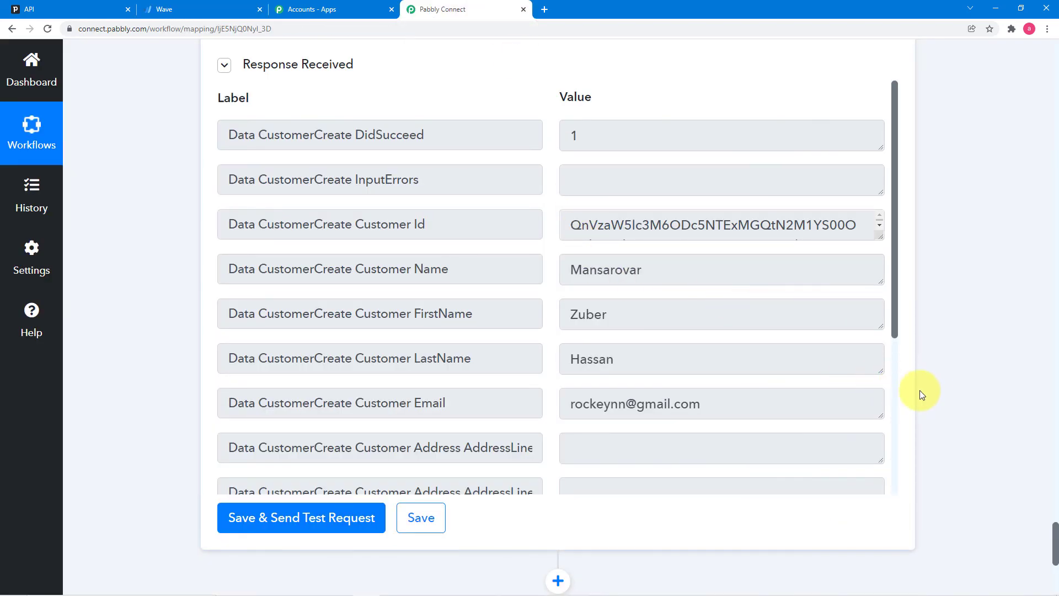
pyautogui.moveTo(1055, 543); pyautogui.dragTo(1055, 79)
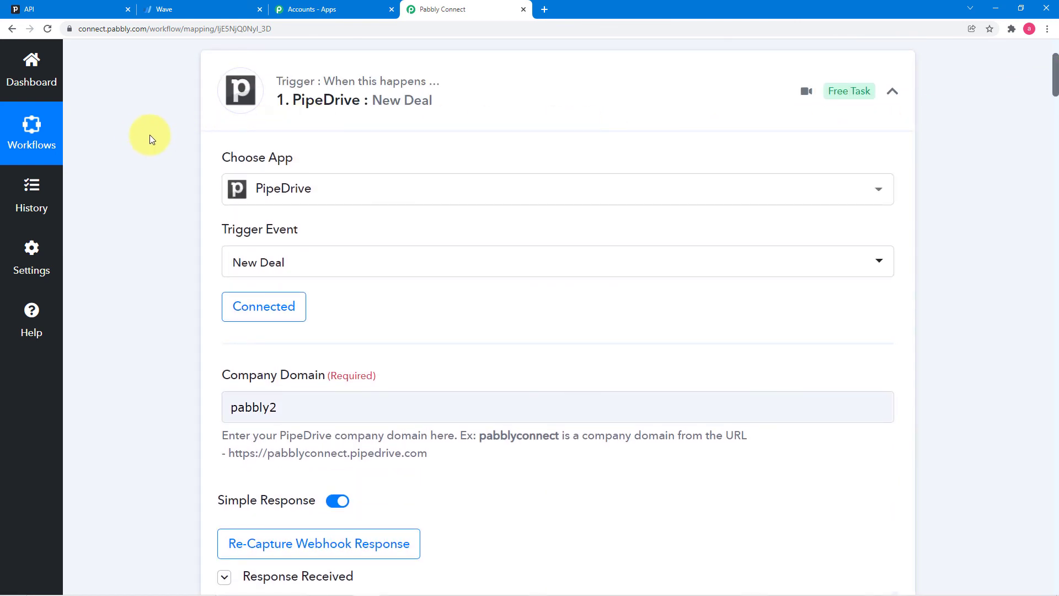
pyautogui.scroll(-1, 134, 137)
pyautogui.scroll(-5, 134, 138)
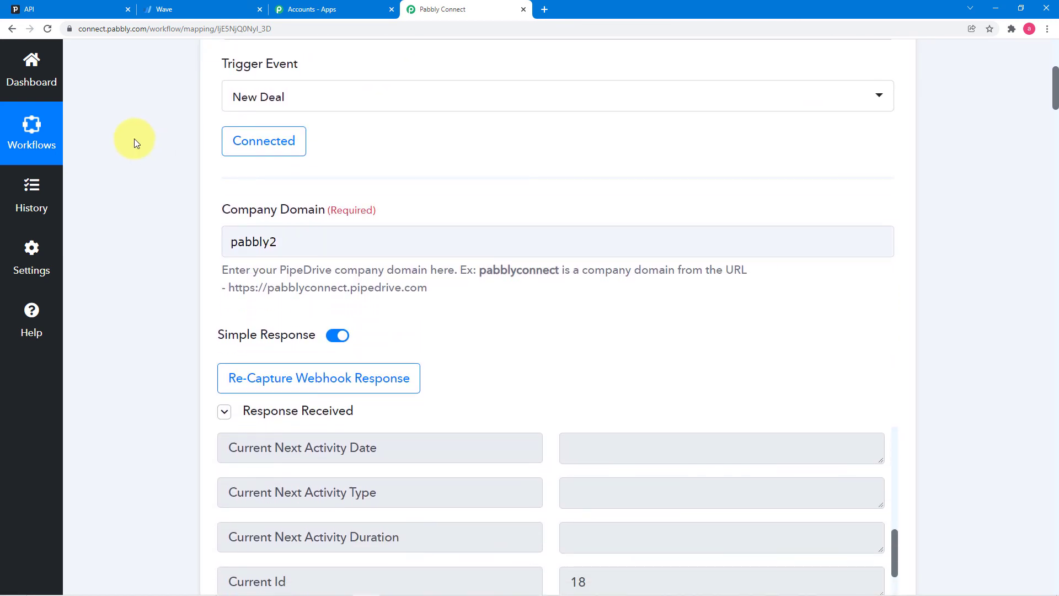
pyautogui.scroll(-1, 134, 138)
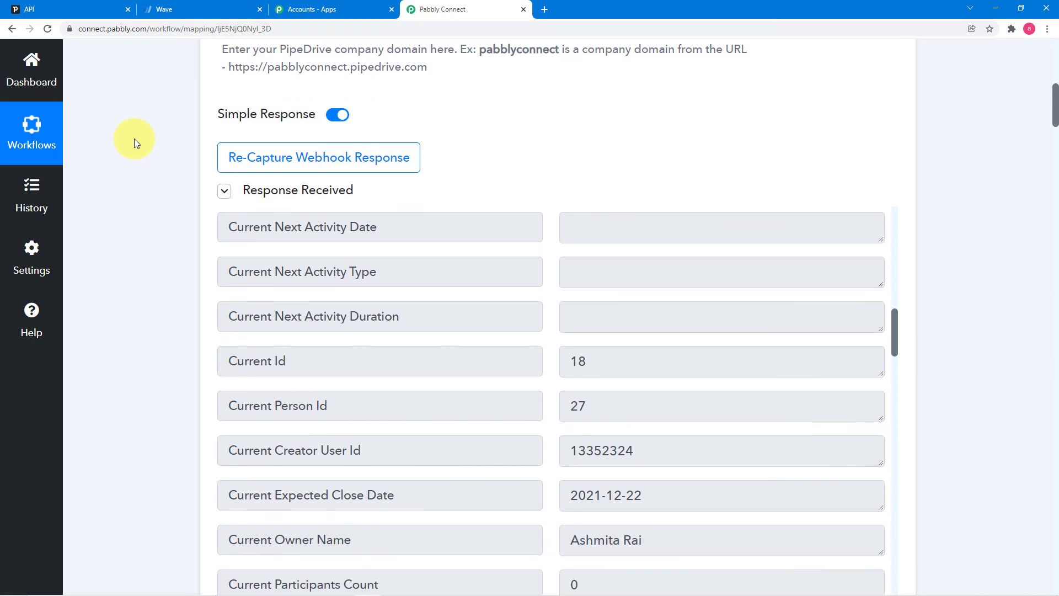
pyautogui.scroll(-2, 217, 166)
pyautogui.scroll(-6, 277, 165)
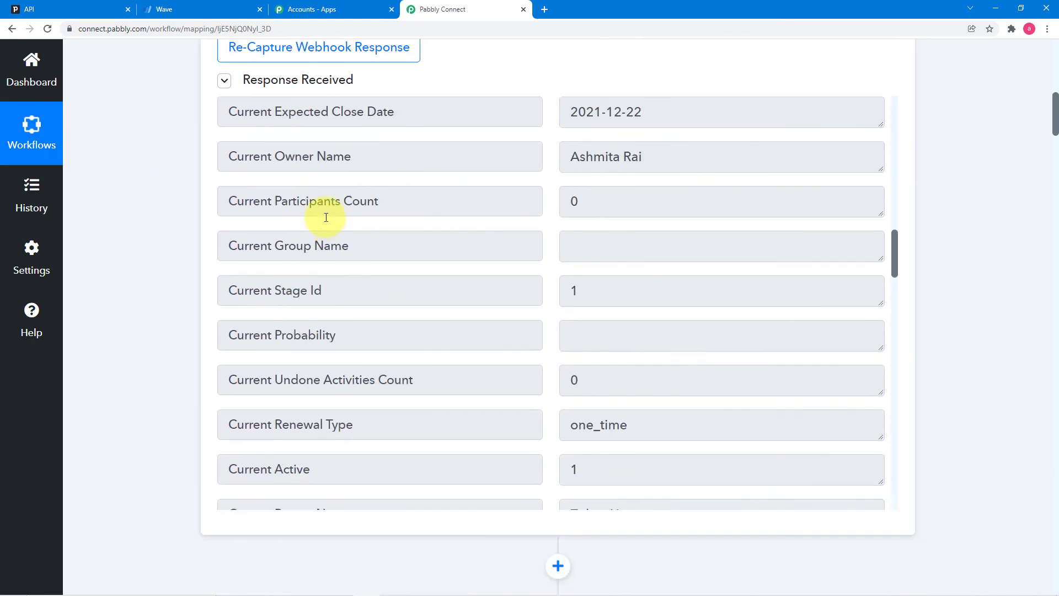
pyautogui.scroll(-3, 205, 209)
pyautogui.scroll(-5, 363, 243)
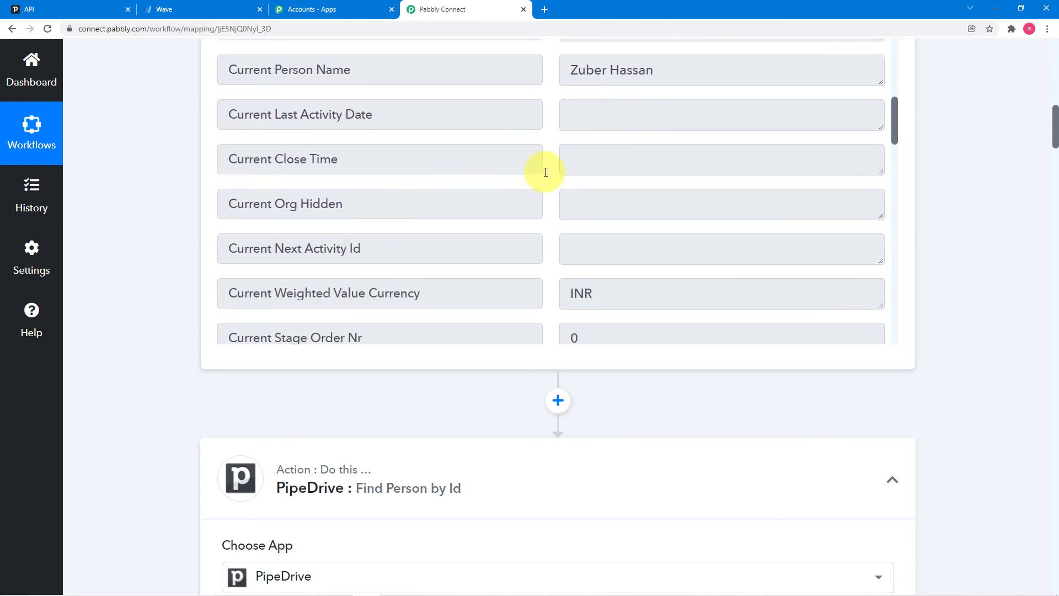
pyautogui.scroll(-6, 116, 216)
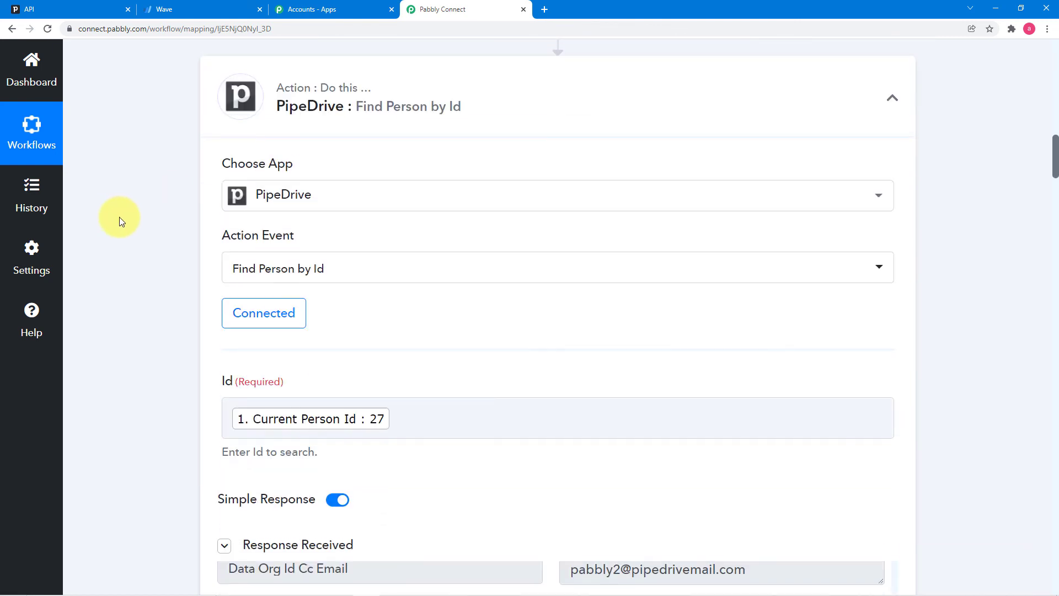
pyautogui.scroll(-2, 248, 193)
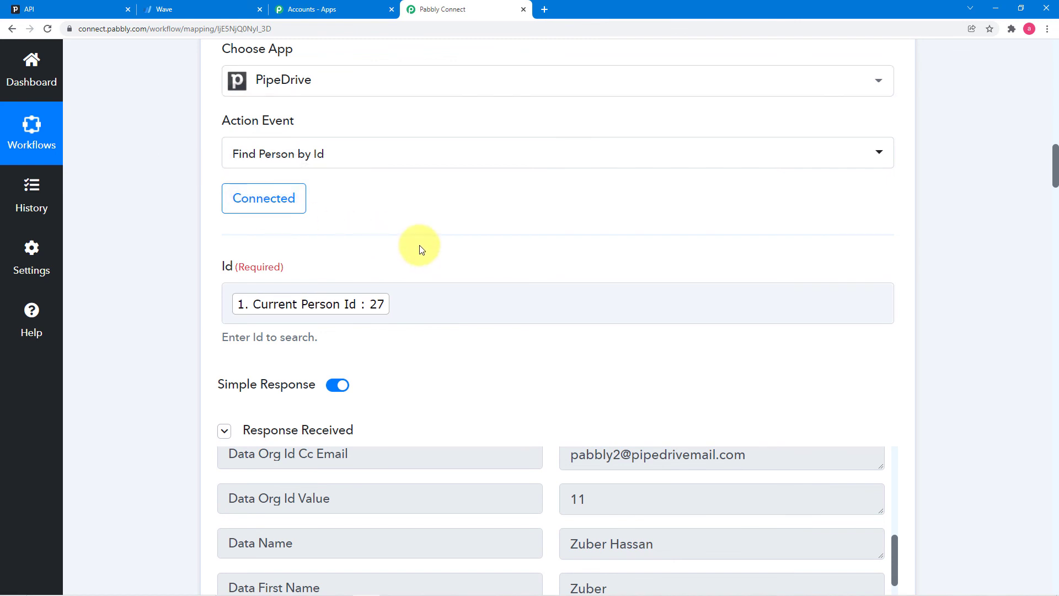
pyautogui.scroll(-2, 419, 249)
pyautogui.scroll(-2, 487, 303)
pyautogui.scroll(-7, 493, 315)
pyautogui.scroll(-3, 480, 342)
pyautogui.scroll(-8, 171, 309)
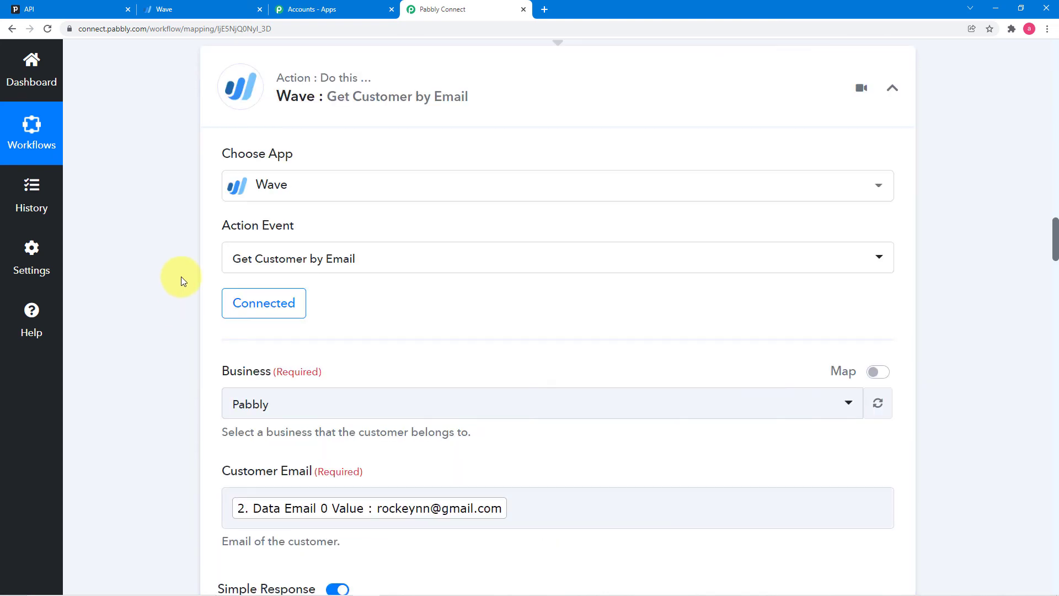
pyautogui.scroll(-2, 174, 240)
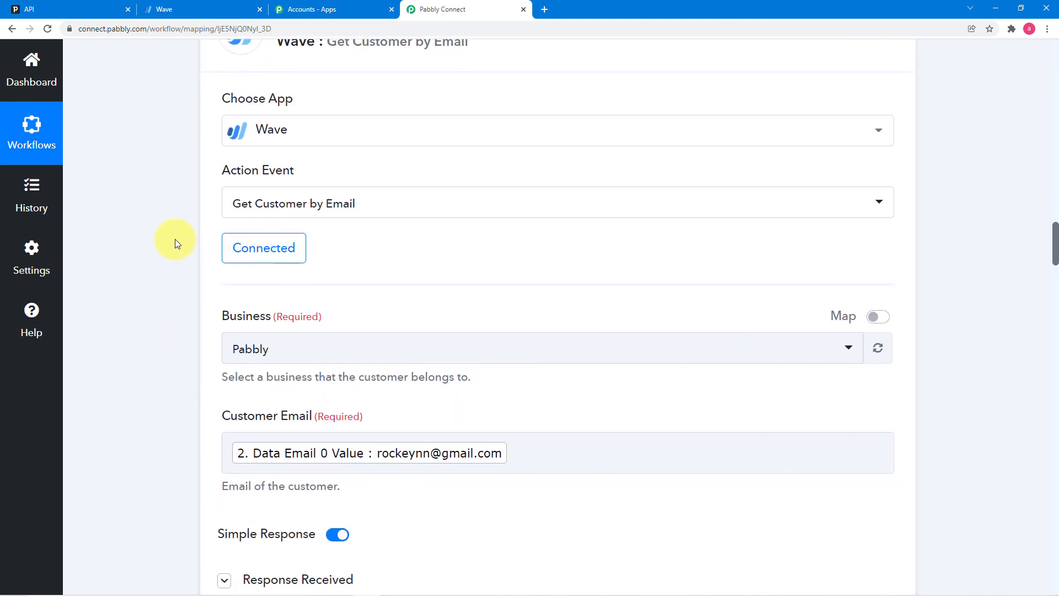
pyautogui.scroll(-2, 175, 239)
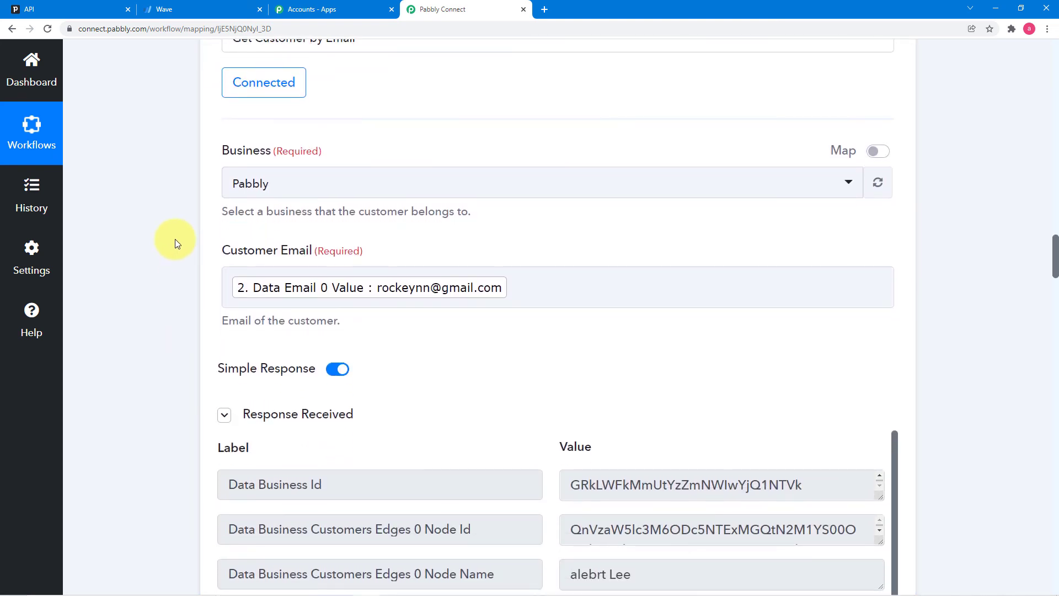
pyautogui.scroll(-1, 175, 239)
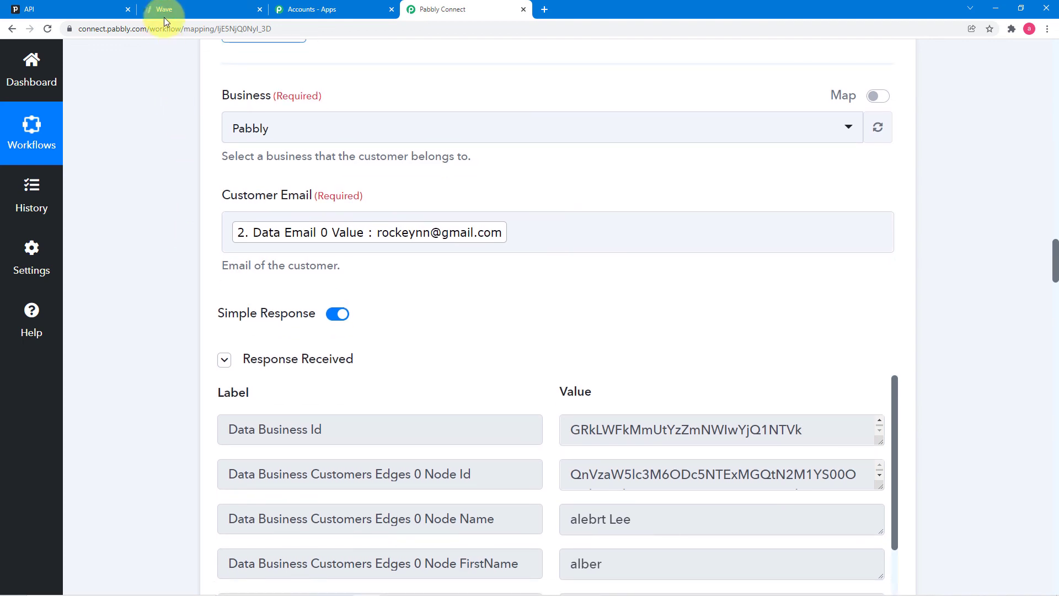
pyautogui.click(167, 11)
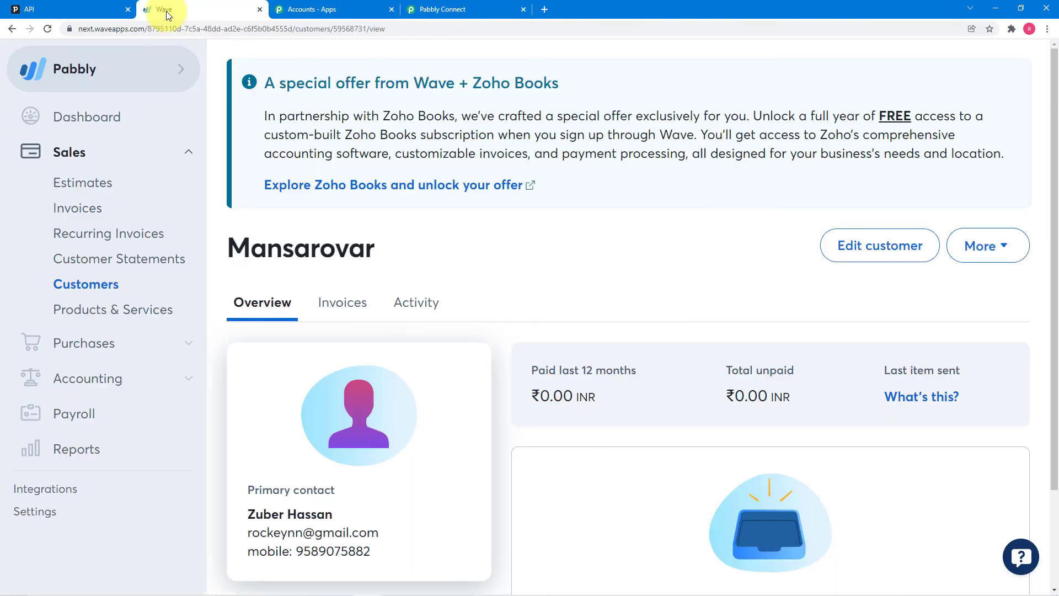
pyautogui.click(439, 9)
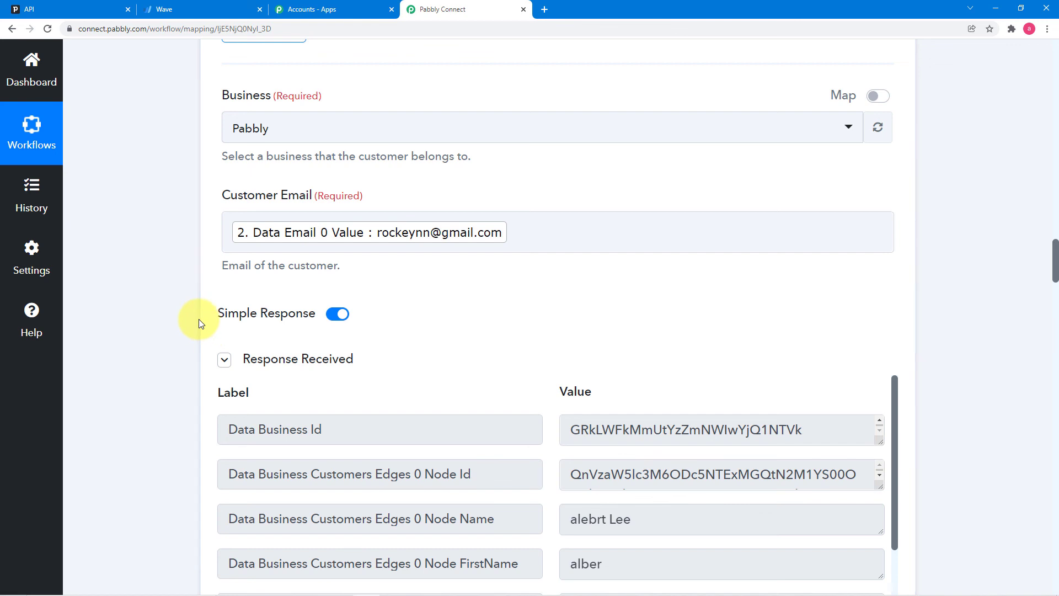
pyautogui.scroll(-4, 200, 322)
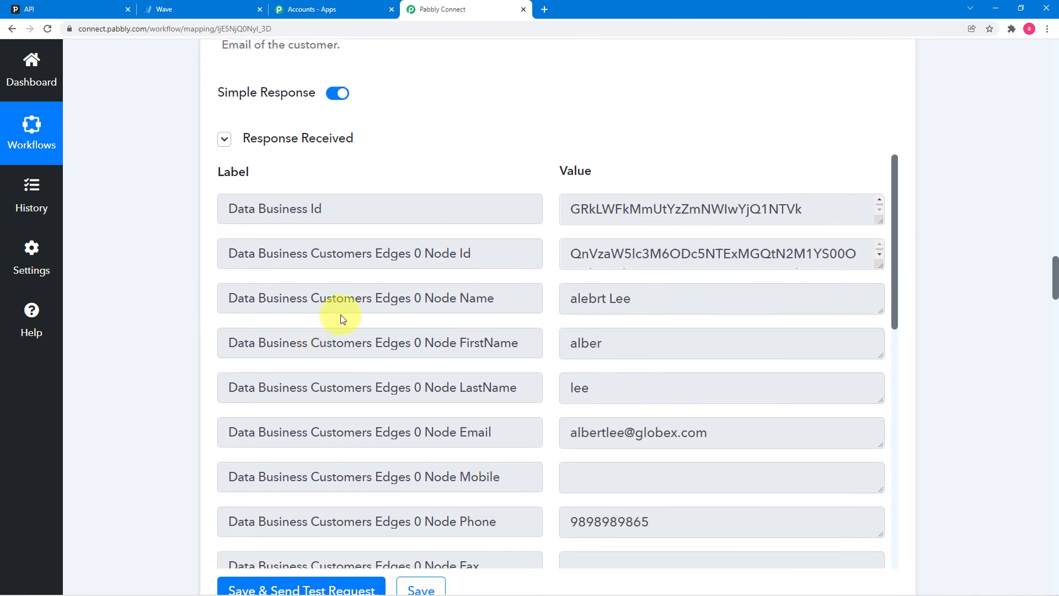
pyautogui.scroll(2, 354, 320)
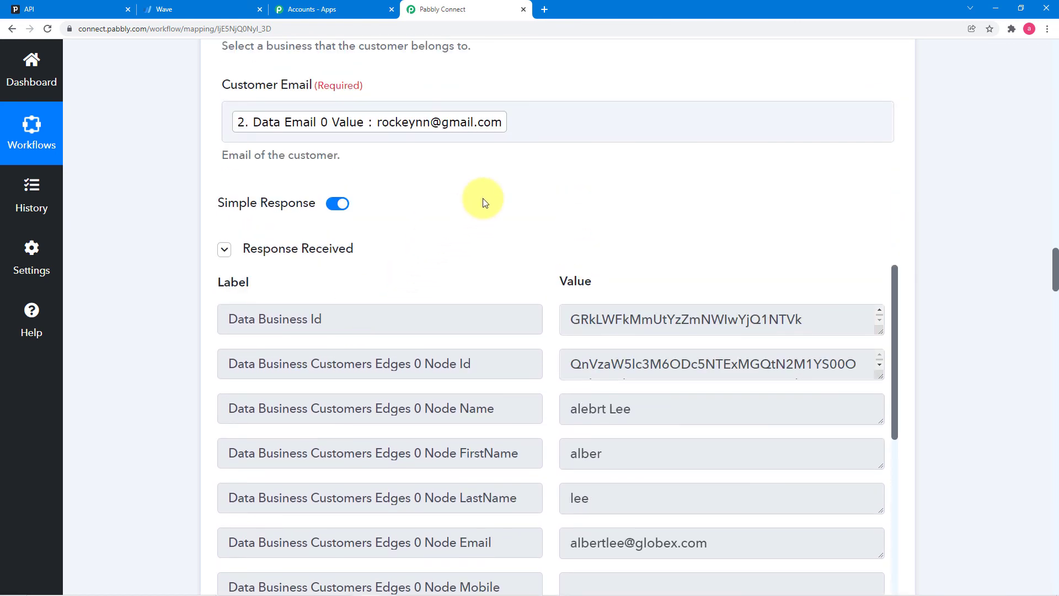
pyautogui.scroll(-1, 491, 424)
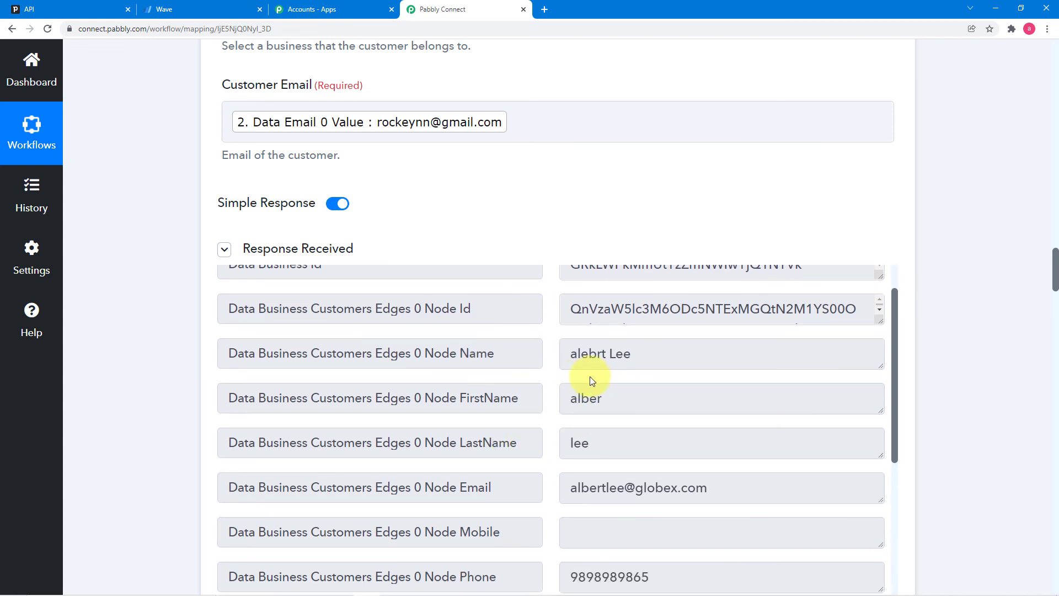
pyautogui.scroll(1, 554, 401)
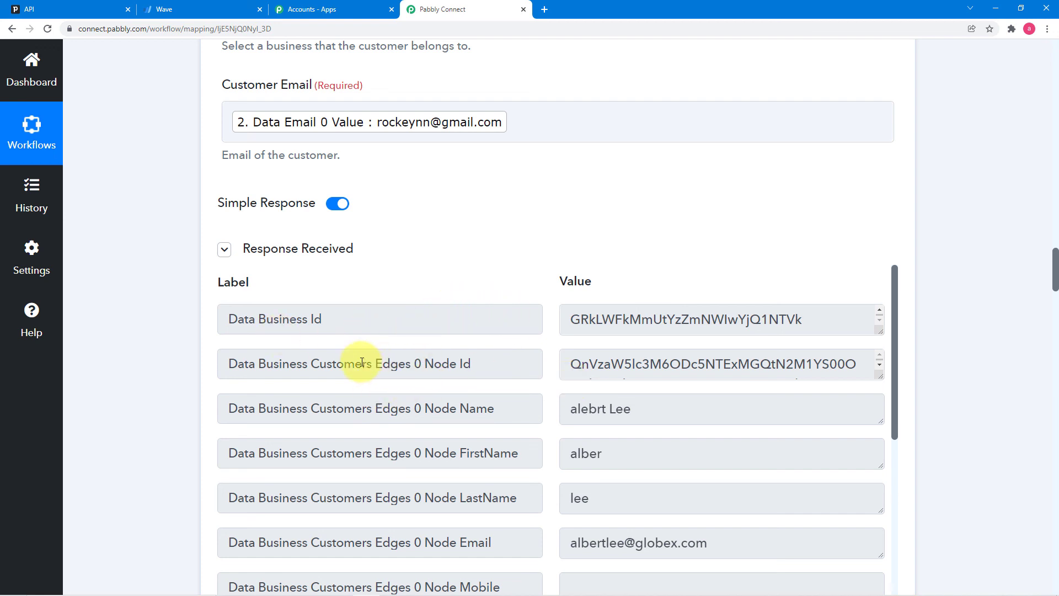
pyautogui.scroll(-1, 158, 324)
pyautogui.scroll(-6, 158, 321)
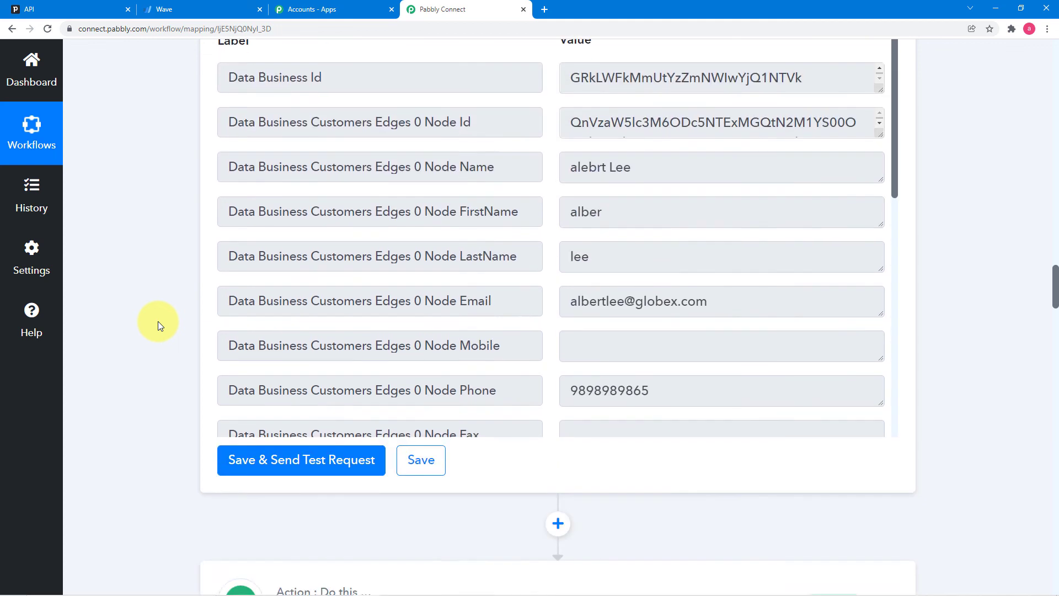
pyautogui.scroll(-4, 78, 339)
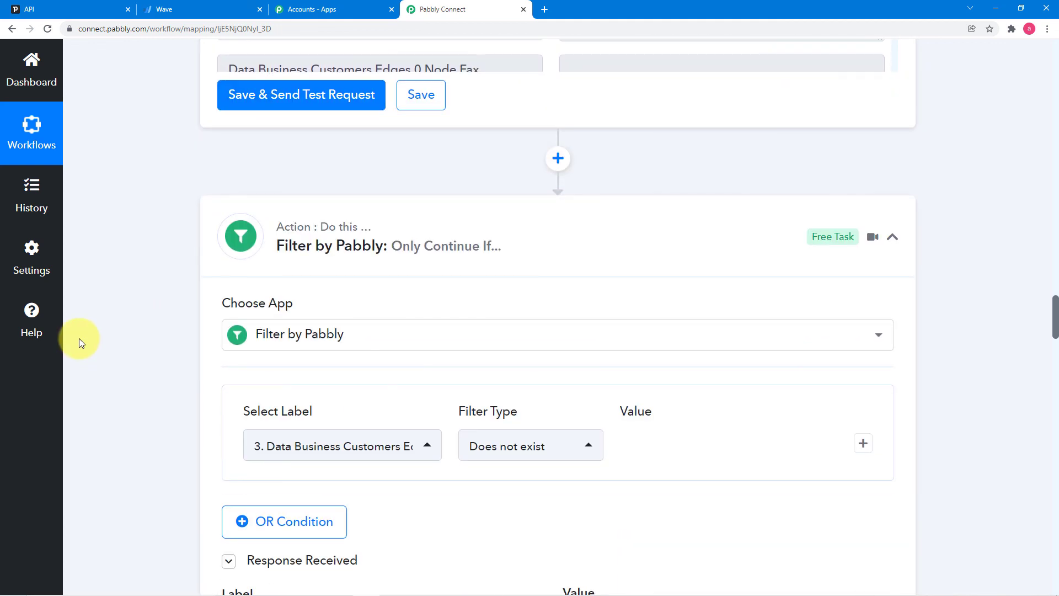
pyautogui.scroll(-2, 95, 339)
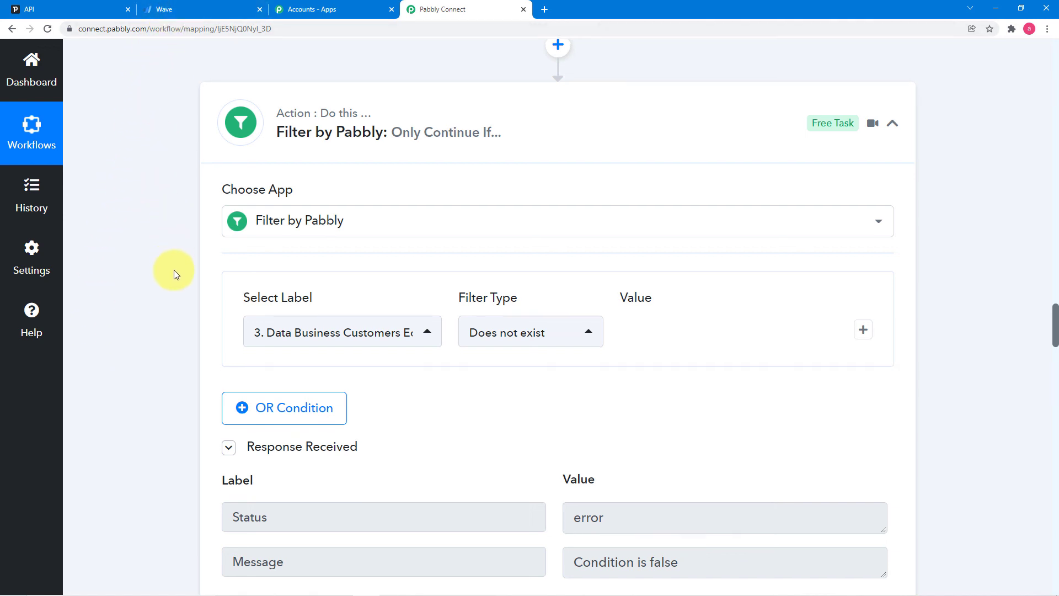
pyautogui.scroll(-4, 174, 270)
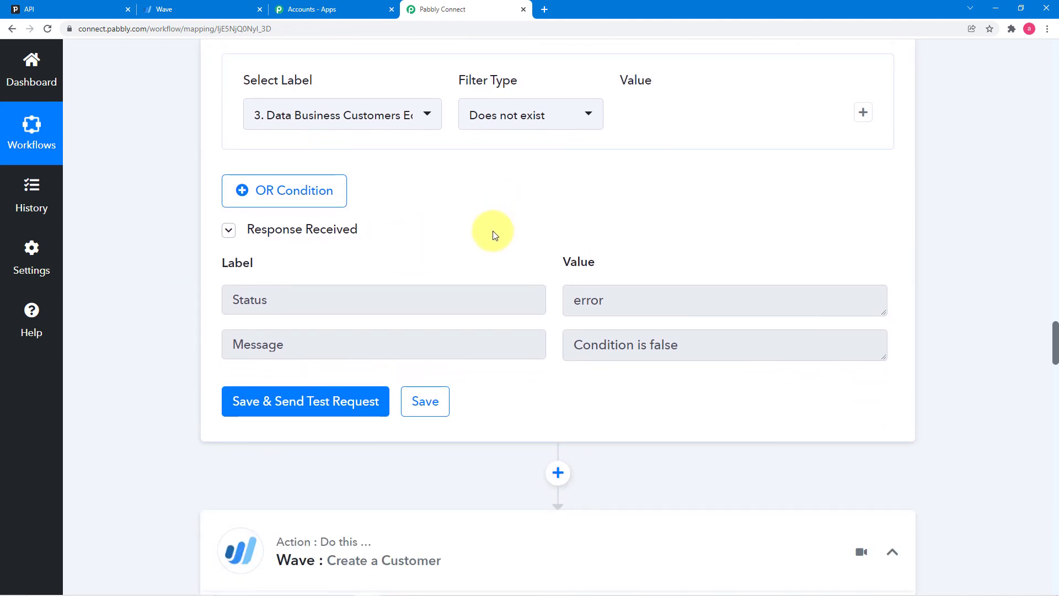
pyautogui.scroll(-7, 492, 231)
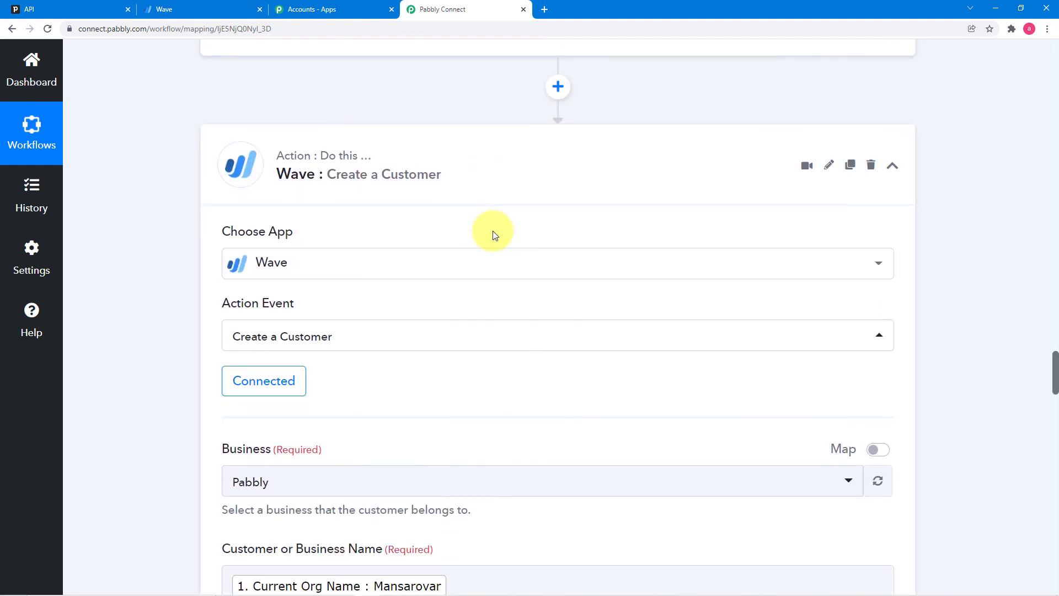
pyautogui.scroll(-1, 197, 213)
pyautogui.scroll(-20, 409, 383)
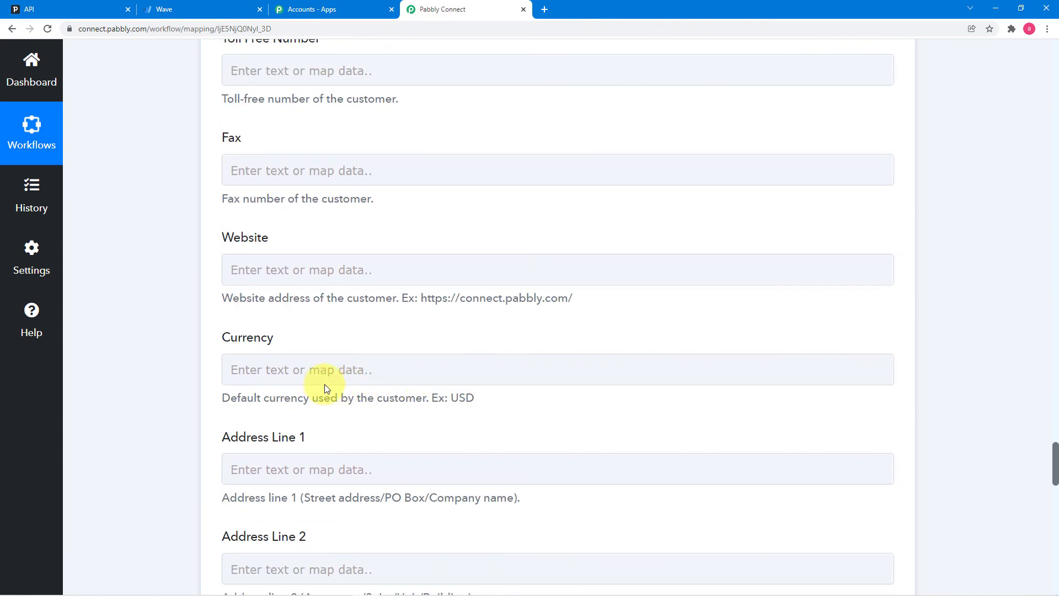
pyautogui.scroll(-7, 259, 389)
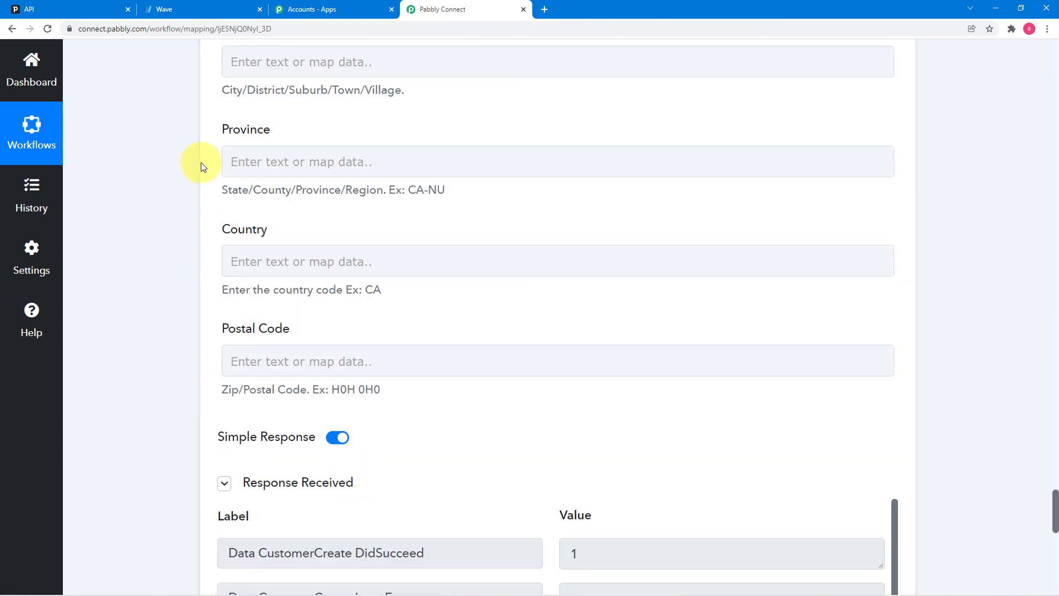
# - Check the customer in Wave, then save the Create a Customer step and dismiss the confirmation
pyautogui.click(206, 13)
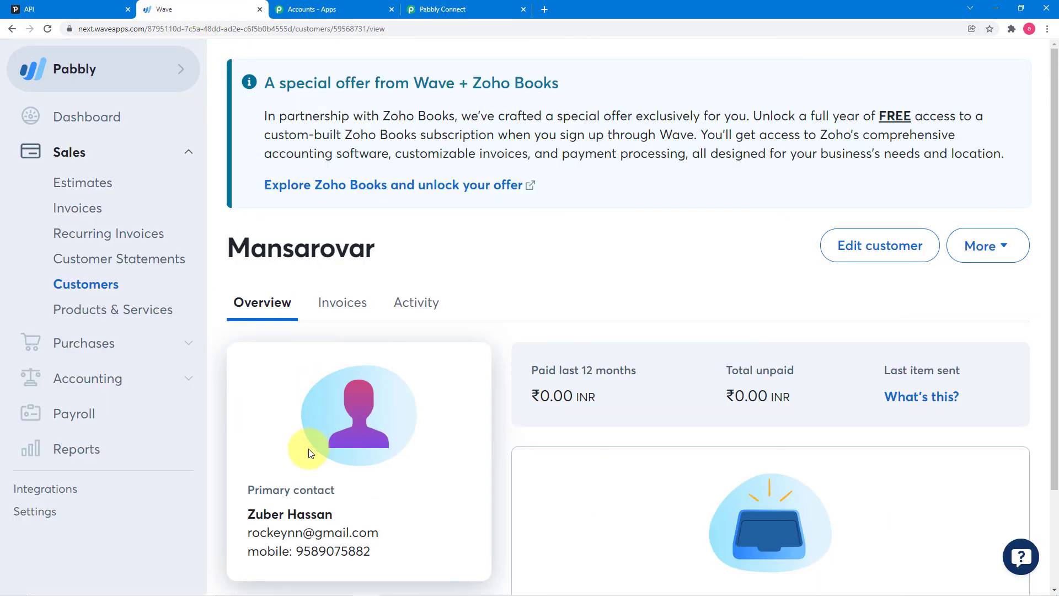
pyautogui.click(492, 7)
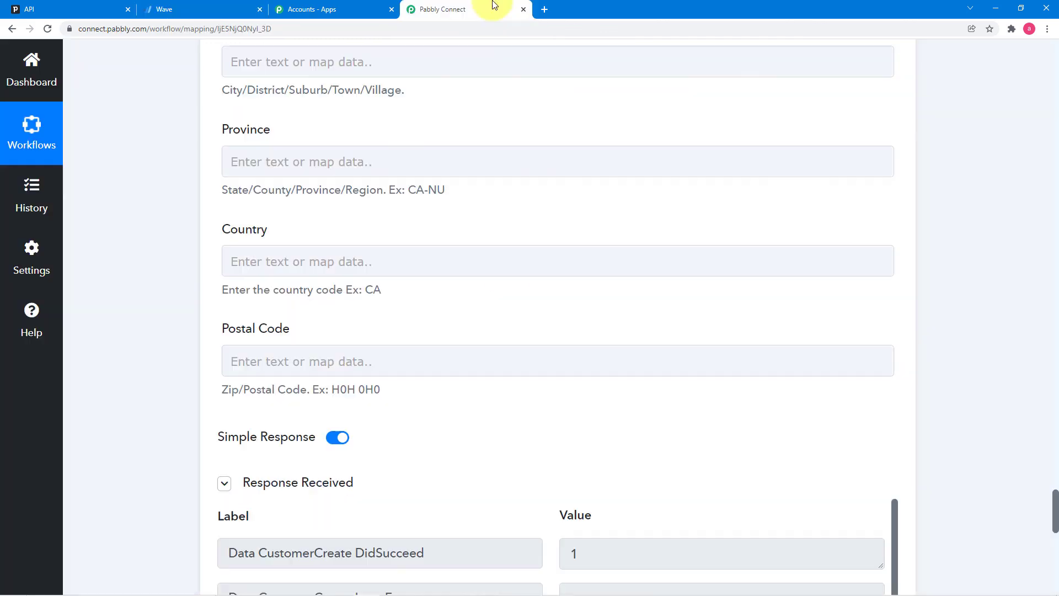
pyautogui.scroll(-10, 549, 362)
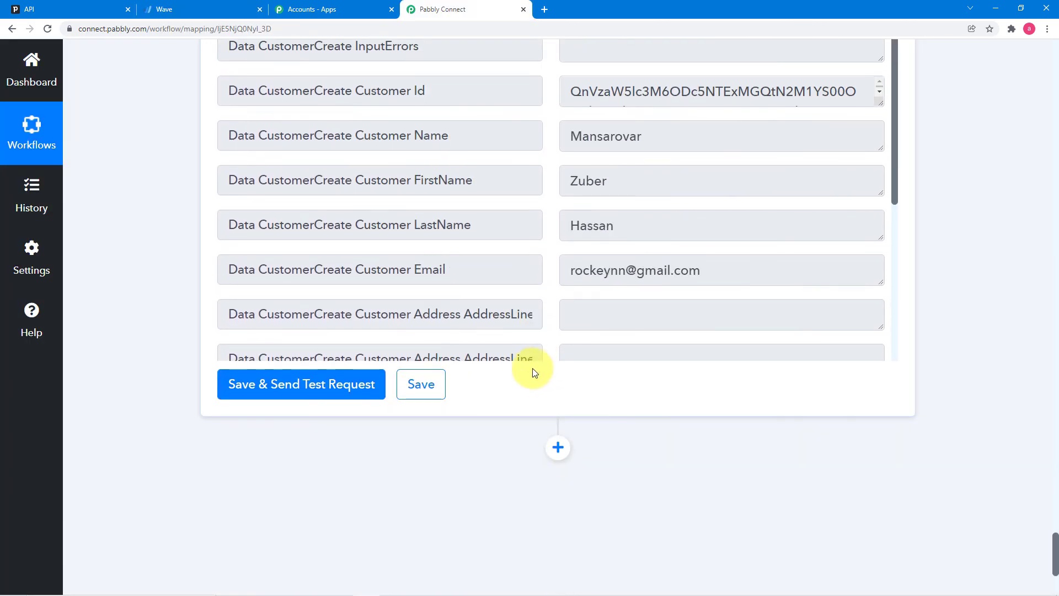
pyautogui.click(422, 384)
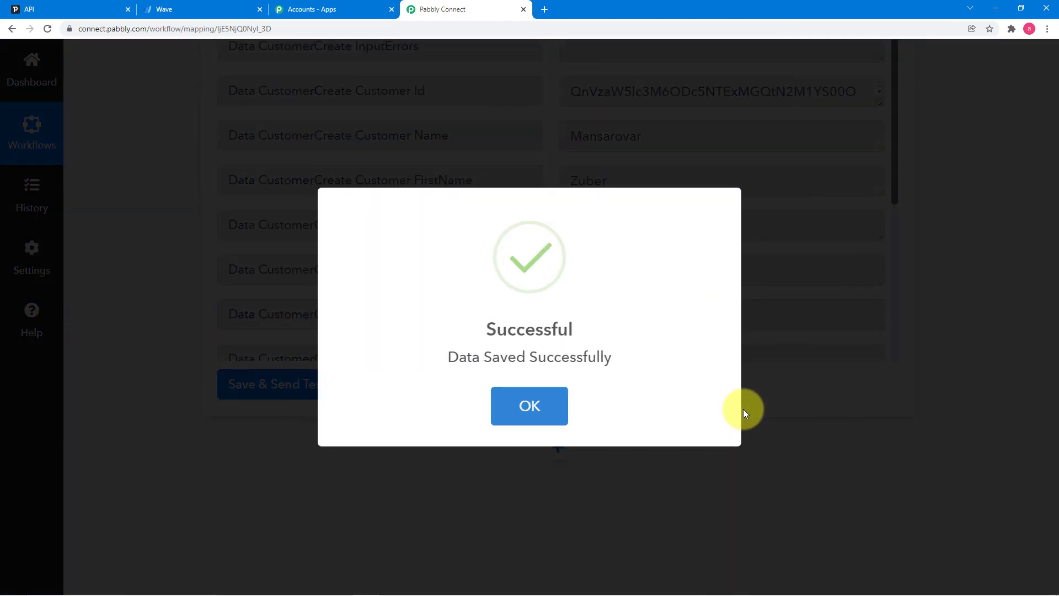
pyautogui.click(842, 441)
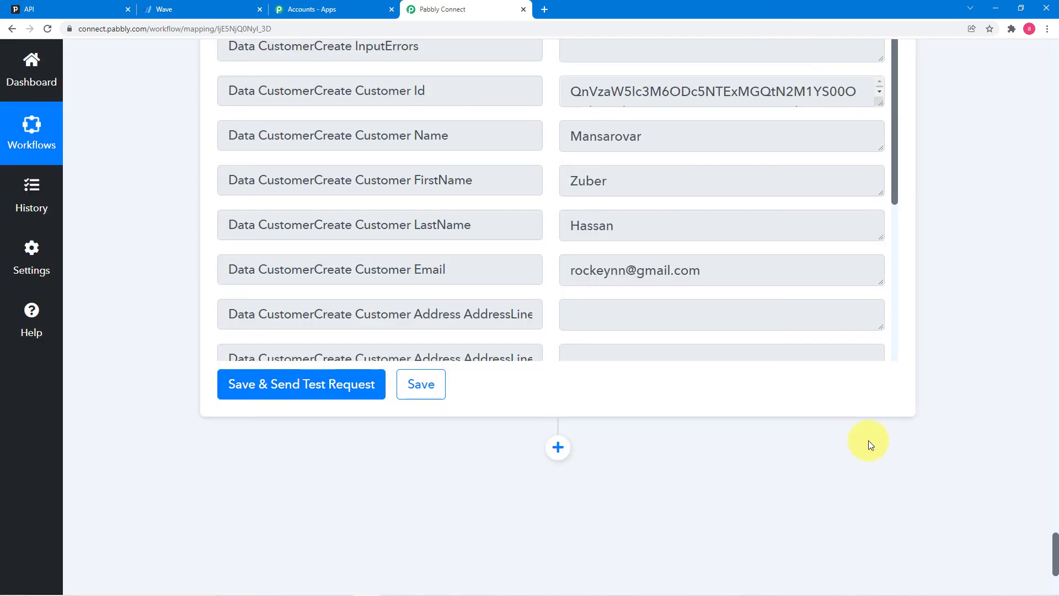